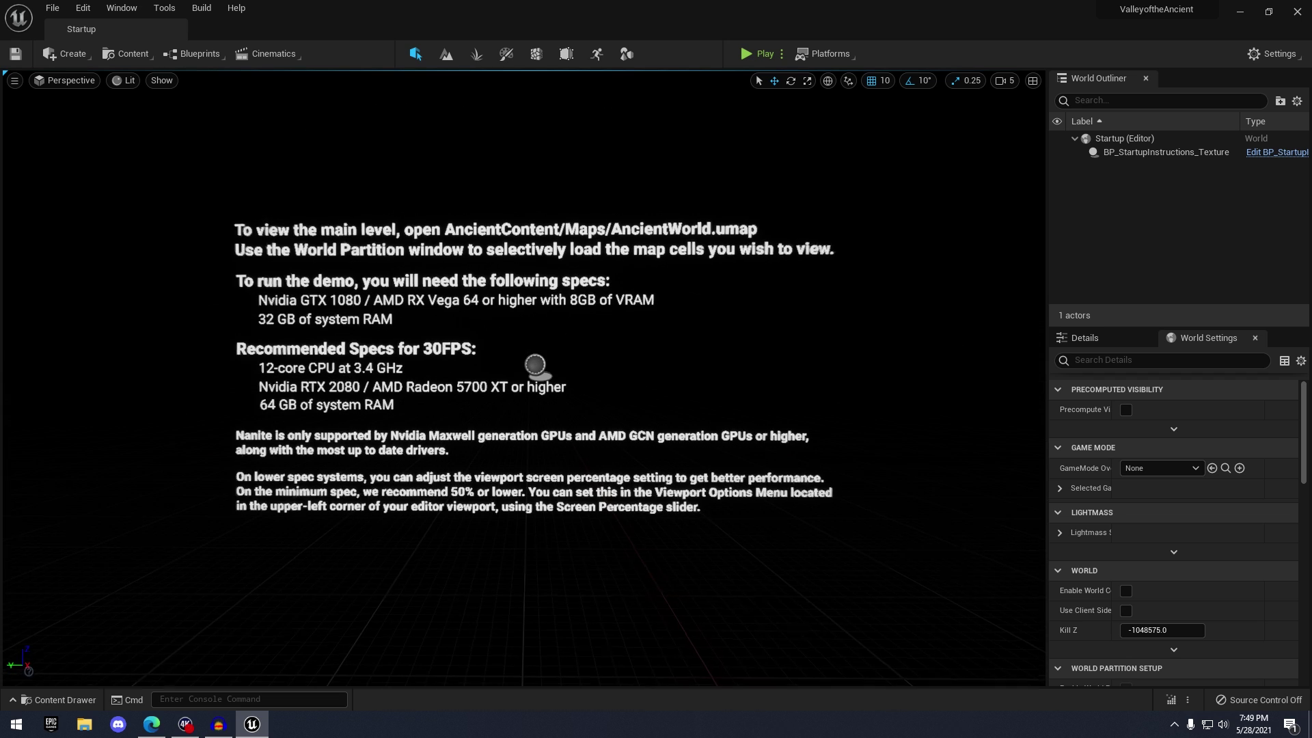
{"action": "scroll", "coordinate": [636, 384], "scroll_direction": "up", "scroll_amount": 2}
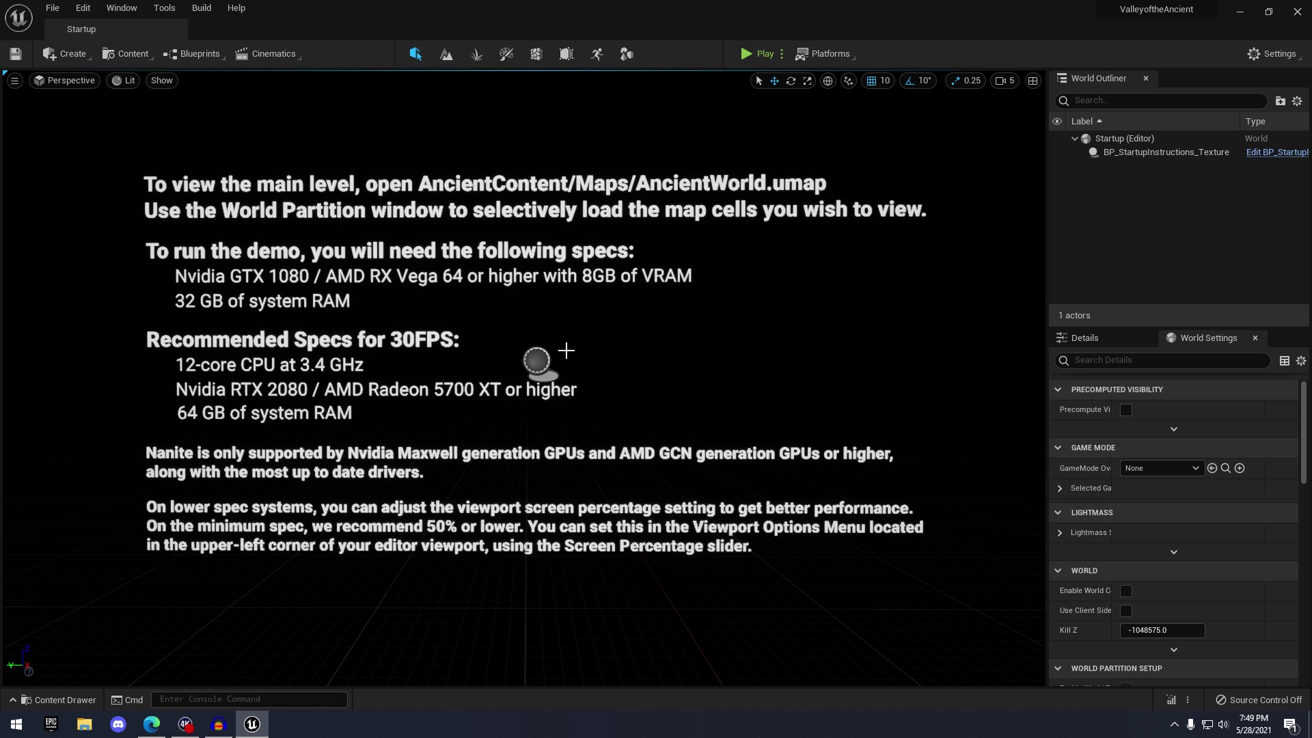
{"action": "right_click_drag", "start_coordinate": [566, 350], "coordinate": [794, 340]}
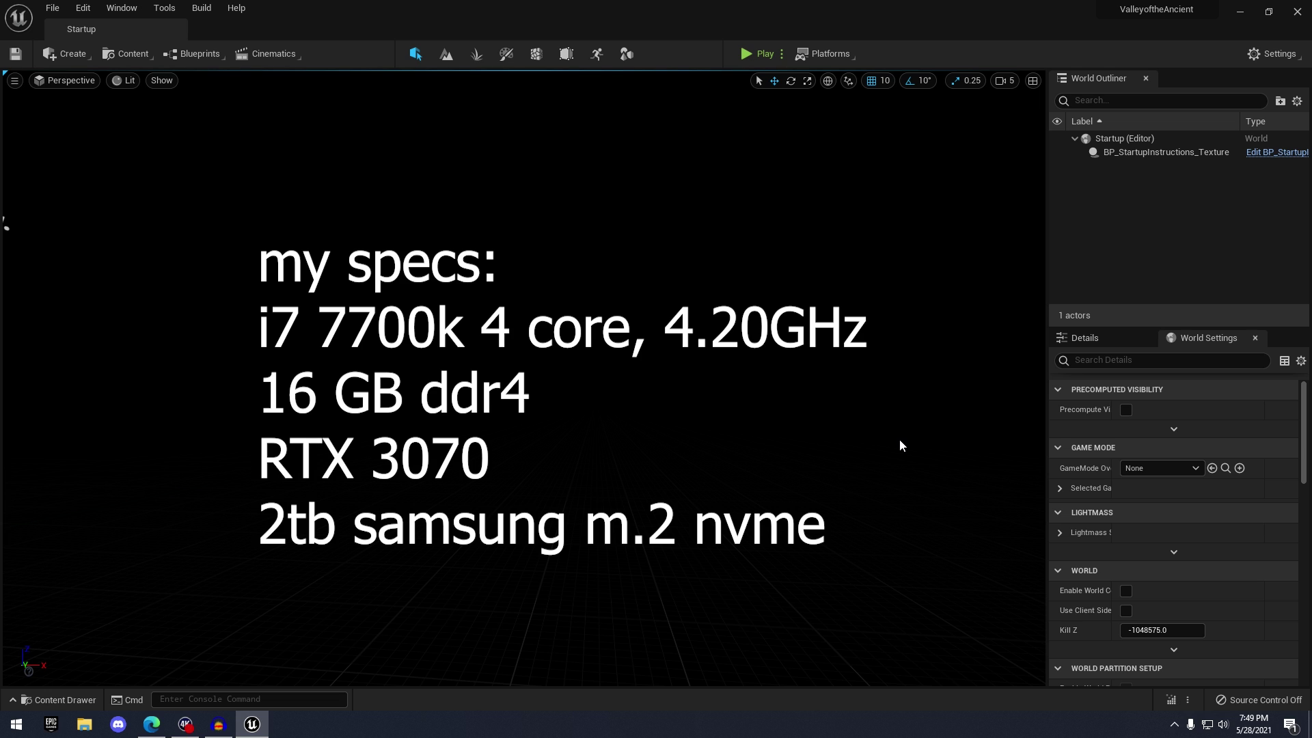
{"action": "right_click_drag", "start_coordinate": [950, 433], "coordinate": [738, 433]}
{"action": "scroll", "coordinate": [938, 432], "scroll_direction": "down", "scroll_amount": 1}
{"action": "scroll", "coordinate": [937, 437], "scroll_direction": "up", "scroll_amount": 1}
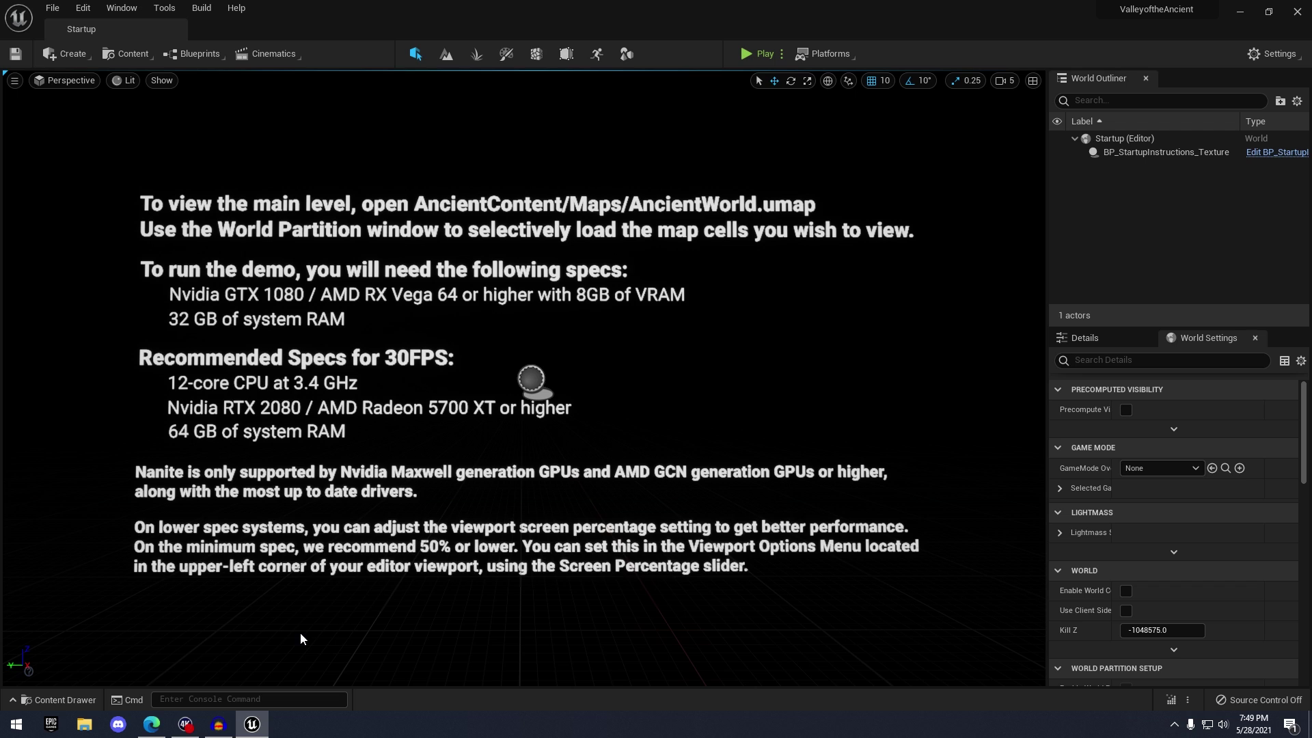
- Open the AncientWorld level from the AncientContent/Maps folder
{"action": "left_click", "coordinate": [63, 701]}
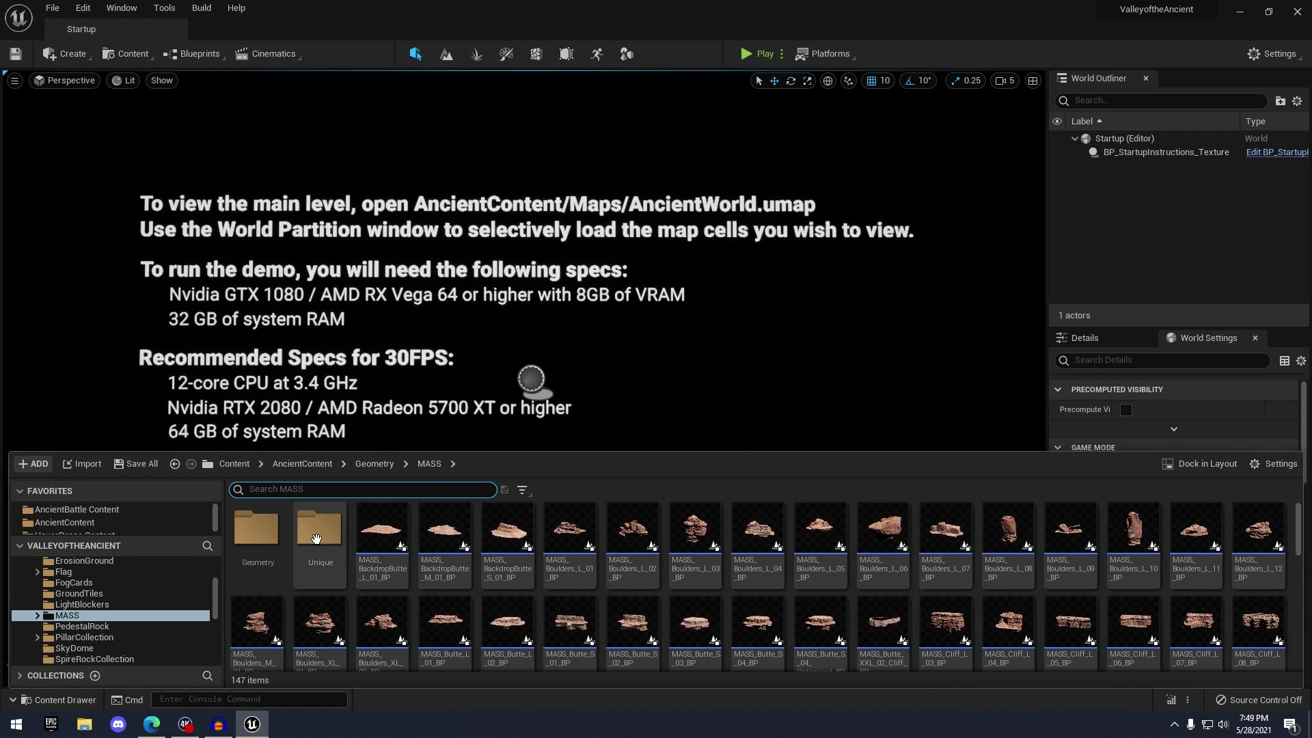
{"action": "scroll", "coordinate": [105, 567], "scroll_direction": "down", "scroll_amount": 2}
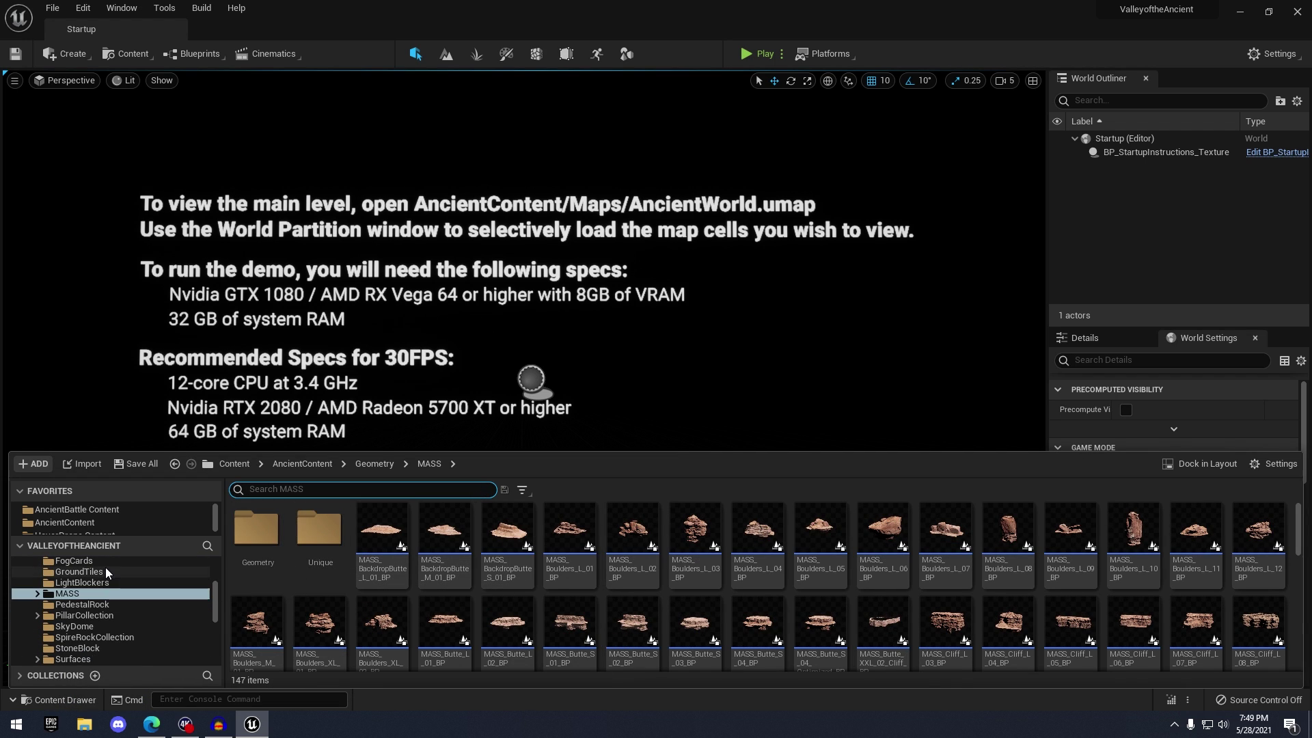
{"action": "left_click", "coordinate": [102, 646]}
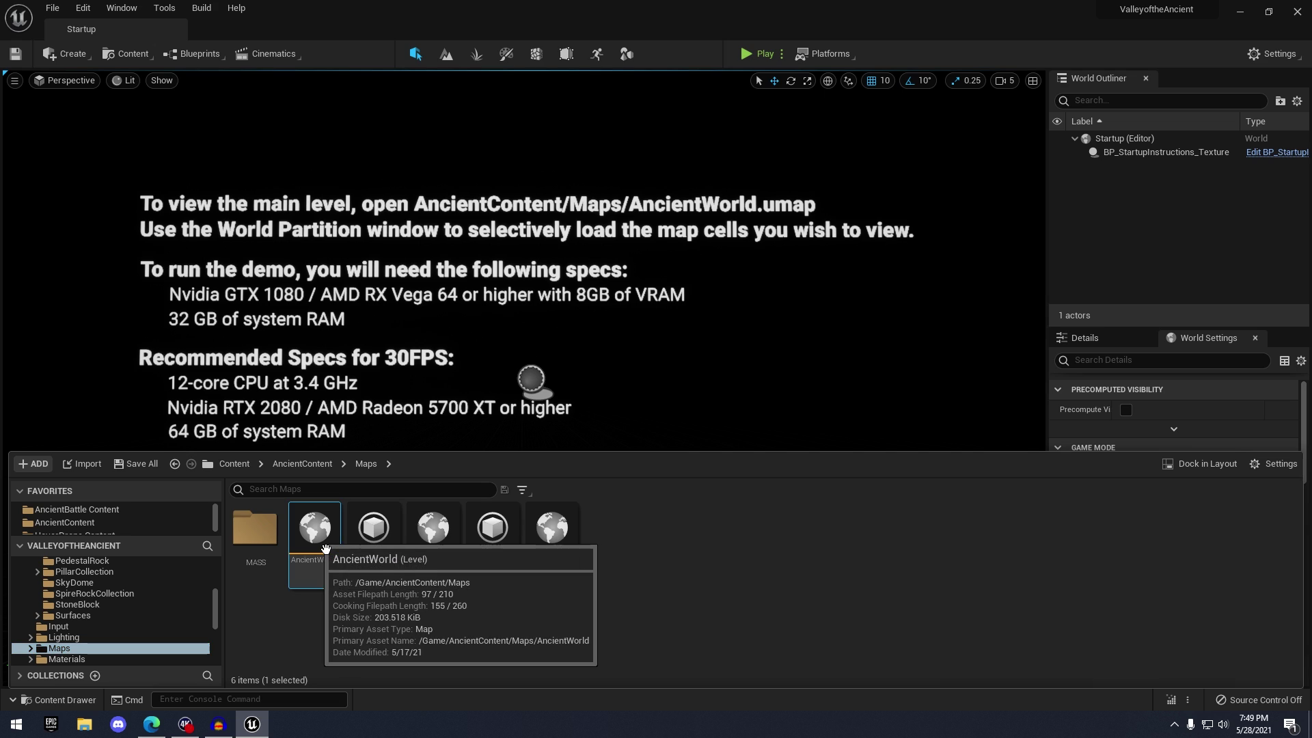
{"action": "double_click", "coordinate": [315, 533]}
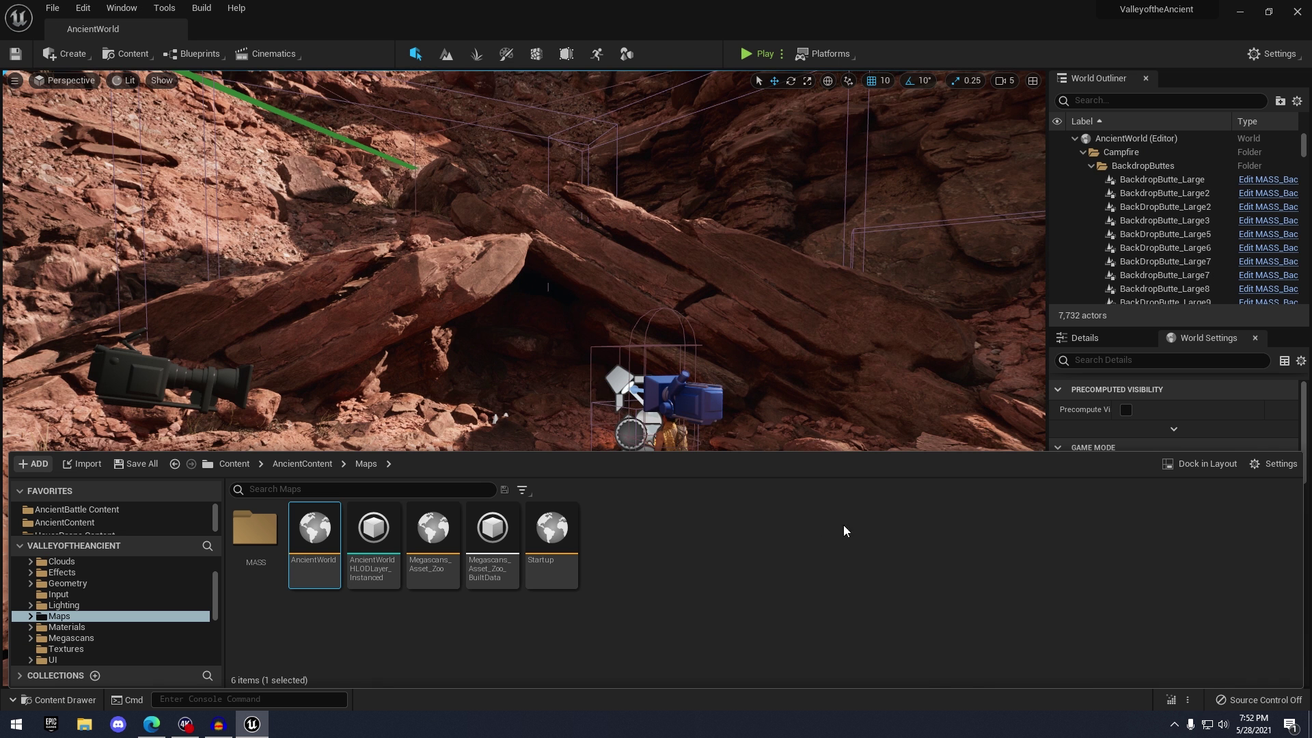
- Open the World Partition window, examine the loaded map cells up close, and minimize the window
{"action": "right_click_drag", "start_coordinate": [890, 361], "coordinate": [1012, 328]}
{"action": "right_click_drag", "start_coordinate": [416, 142], "coordinate": [711, 123]}
{"action": "key", "text": "w"}
{"action": "right_click_drag", "start_coordinate": [526, 155], "coordinate": [527, 191]}
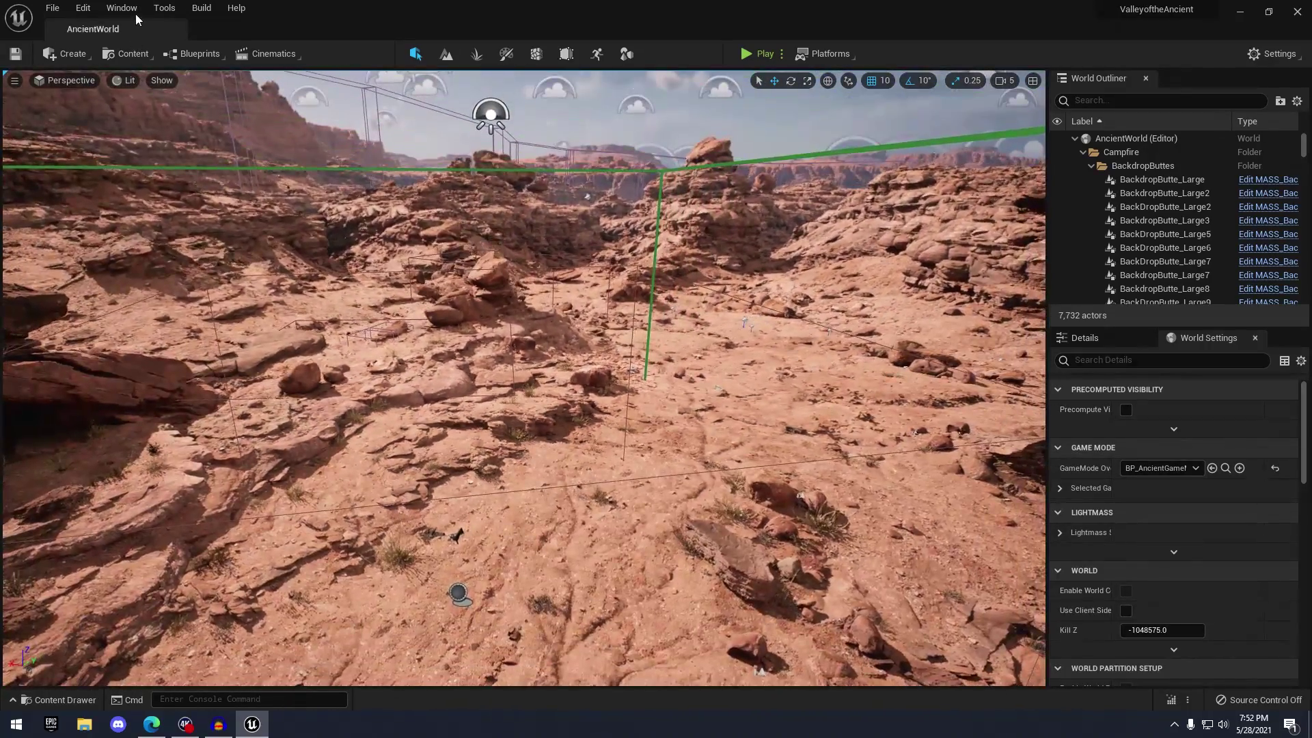
{"action": "left_click", "coordinate": [131, 8]}
{"action": "left_click", "coordinate": [174, 224]}
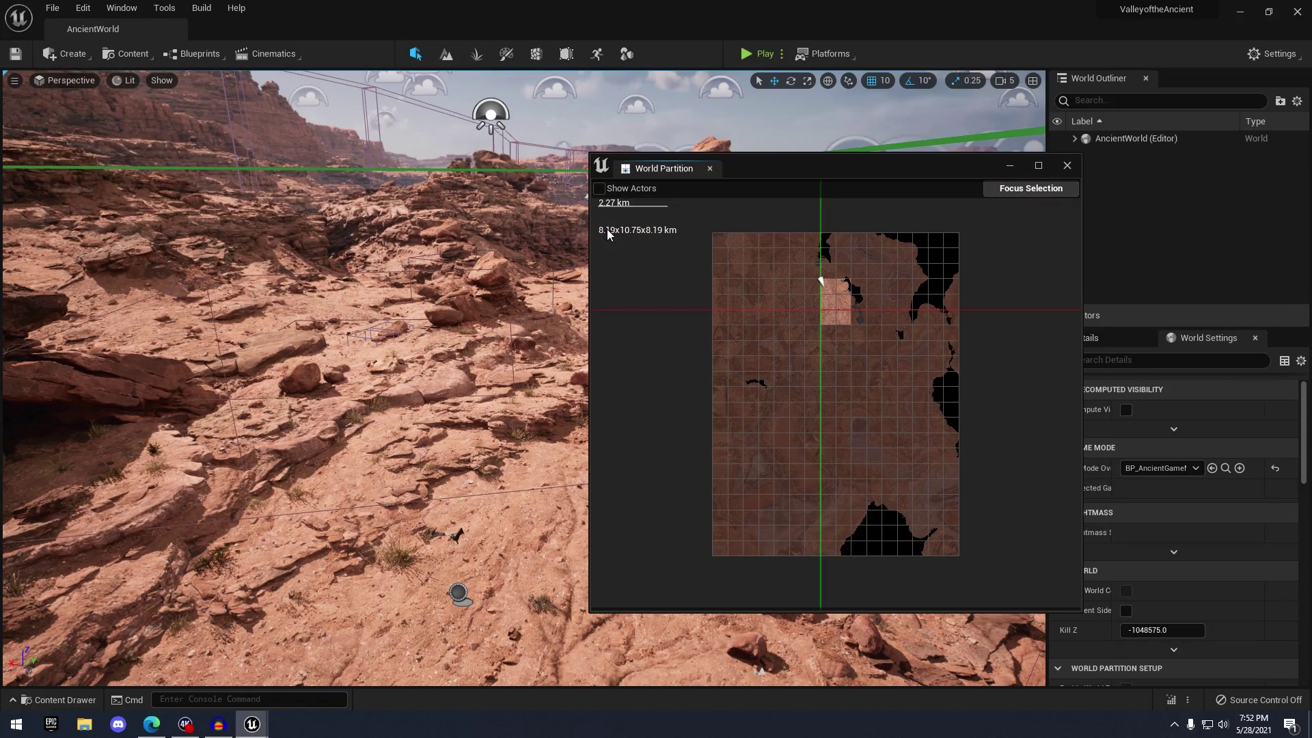
{"action": "scroll", "coordinate": [821, 274], "scroll_direction": "up", "scroll_amount": 5}
{"action": "scroll", "coordinate": [851, 326], "scroll_direction": "down", "scroll_amount": 1}
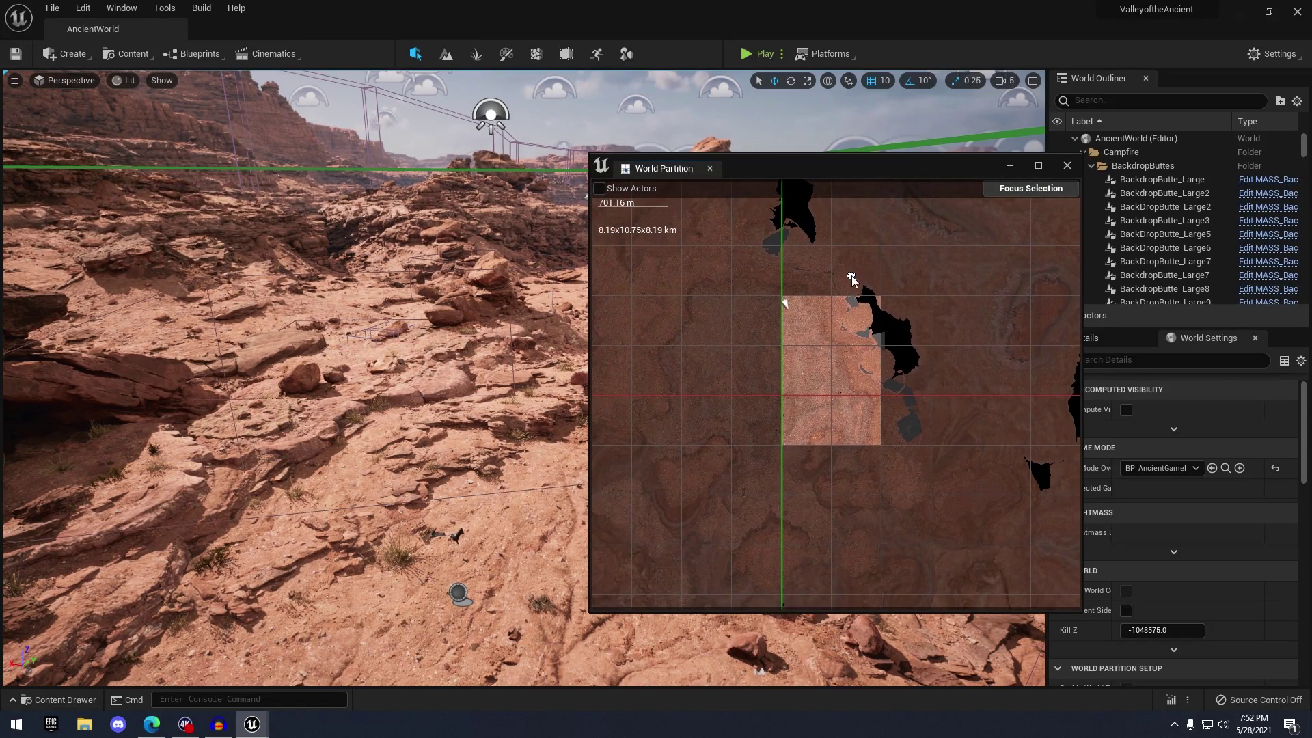
{"action": "left_click", "coordinate": [1011, 166]}
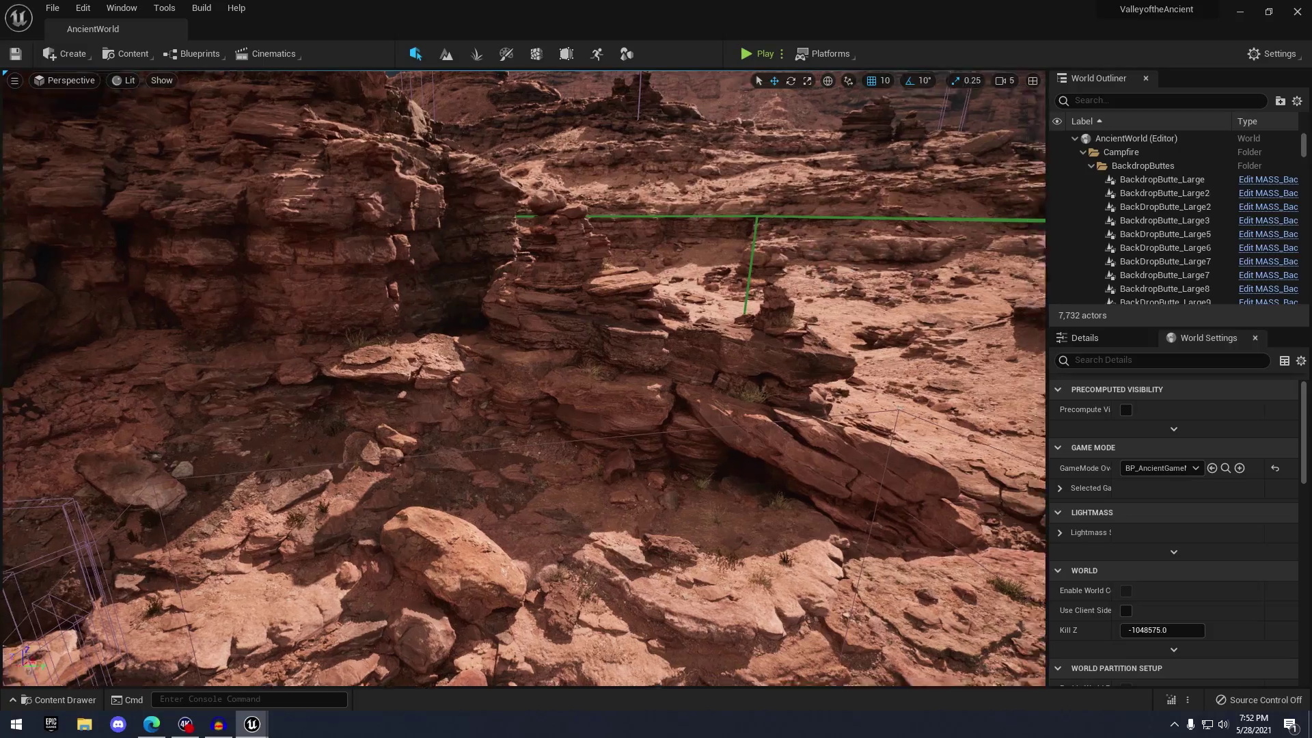
- Fly through the AncientWorld canyon to examine the rock terrain and campfire, toggling game view on and off
{"action": "right_click_drag", "start_coordinate": [524, 378], "coordinate": [410, 438]}
{"action": "scroll", "coordinate": [676, 437], "scroll_direction": "down", "scroll_amount": 4}
{"action": "key", "text": "w"}
{"action": "right_click_drag", "start_coordinate": [566, 539], "coordinate": [751, 375]}
{"action": "key", "text": "g"}
{"action": "key", "text": "w"}
{"action": "key", "text": "w"}
{"action": "key", "text": "w"}
{"action": "key", "text": "s"}
{"action": "key", "text": "w"}
{"action": "key", "text": "s"}
{"action": "key", "text": "g"}
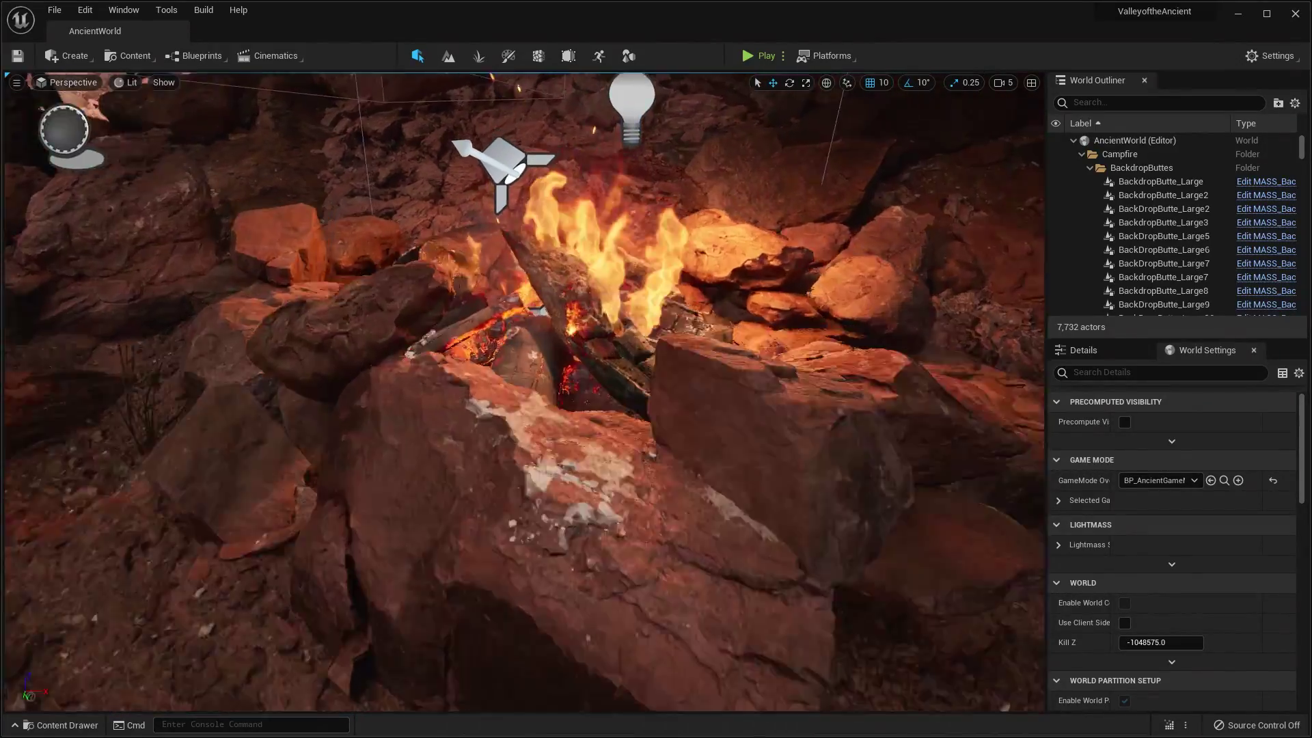
- Find the seated character beside the campfire and open its BP_EchoCharacter blueprint to view the figure up close
{"action": "right_click_drag", "start_coordinate": [525, 391], "coordinate": [410, 369]}
{"action": "left_click", "coordinate": [525, 410]}
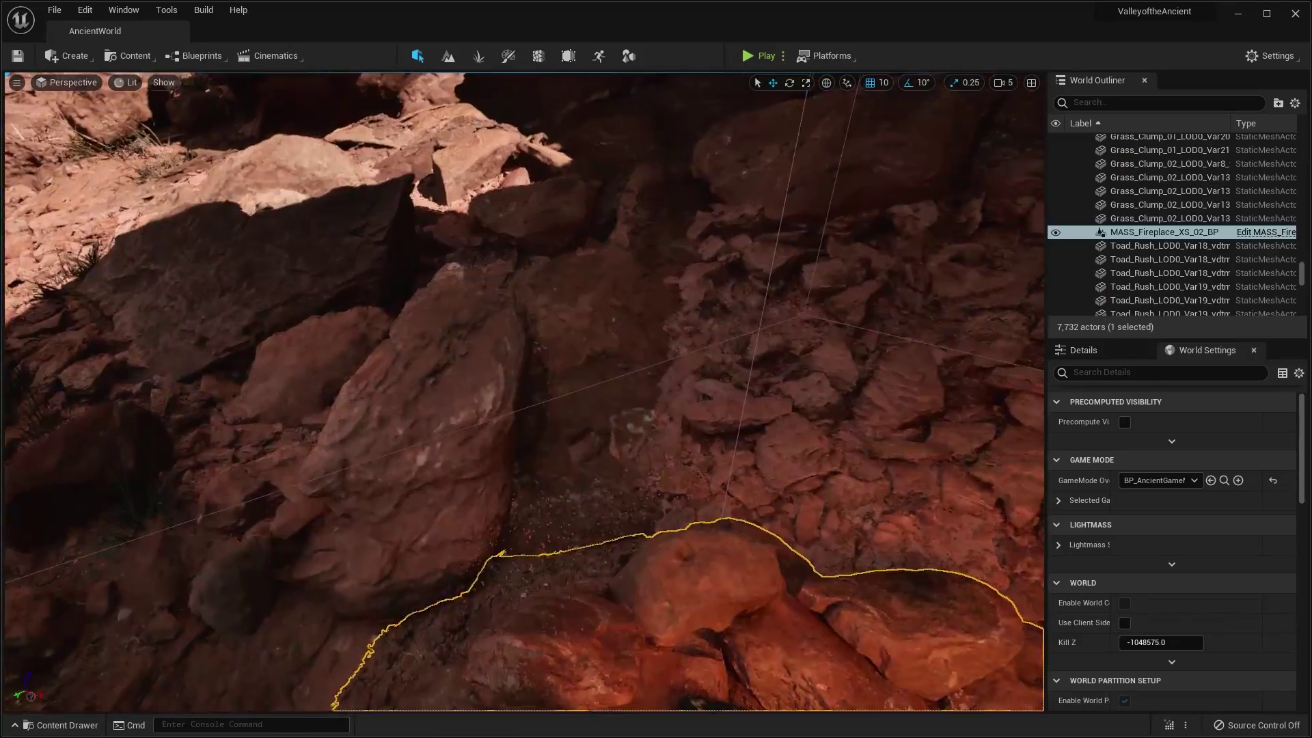
{"action": "mouse_move", "coordinate": [730, 405]}
{"action": "right_mouse_down"}
{"action": "mouse_move", "coordinate": [730, 448]}
{"action": "mouse_move", "coordinate": [820, 492]}
{"action": "mouse_move", "coordinate": [729, 405]}
{"action": "right_mouse_up"}
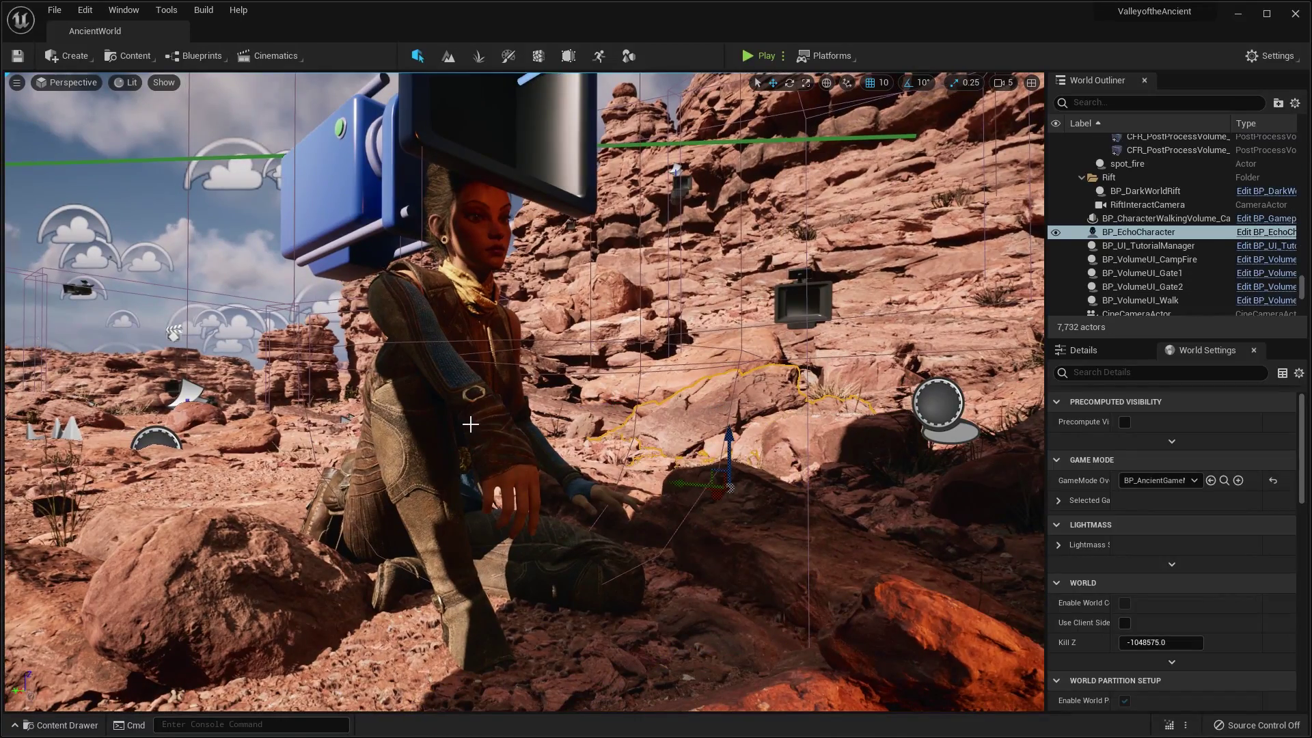
{"action": "mouse_move", "coordinate": [471, 424]}
{"action": "right_mouse_down"}
{"action": "mouse_move", "coordinate": [382, 424]}
{"action": "mouse_move", "coordinate": [478, 464]}
{"action": "mouse_move", "coordinate": [561, 471]}
{"action": "mouse_move", "coordinate": [547, 458]}
{"action": "right_mouse_up"}
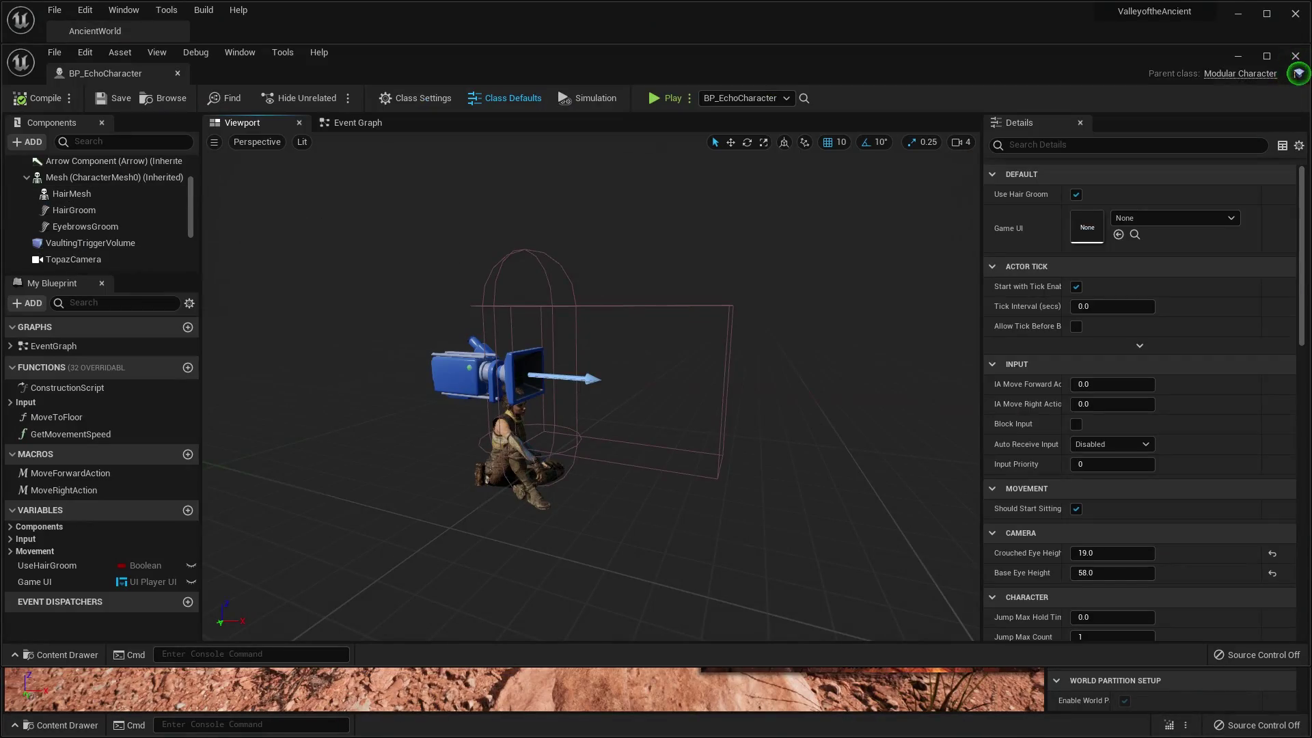
{"action": "right_click_drag", "start_coordinate": [547, 410], "coordinate": [506, 420]}
{"action": "key", "text": "w"}
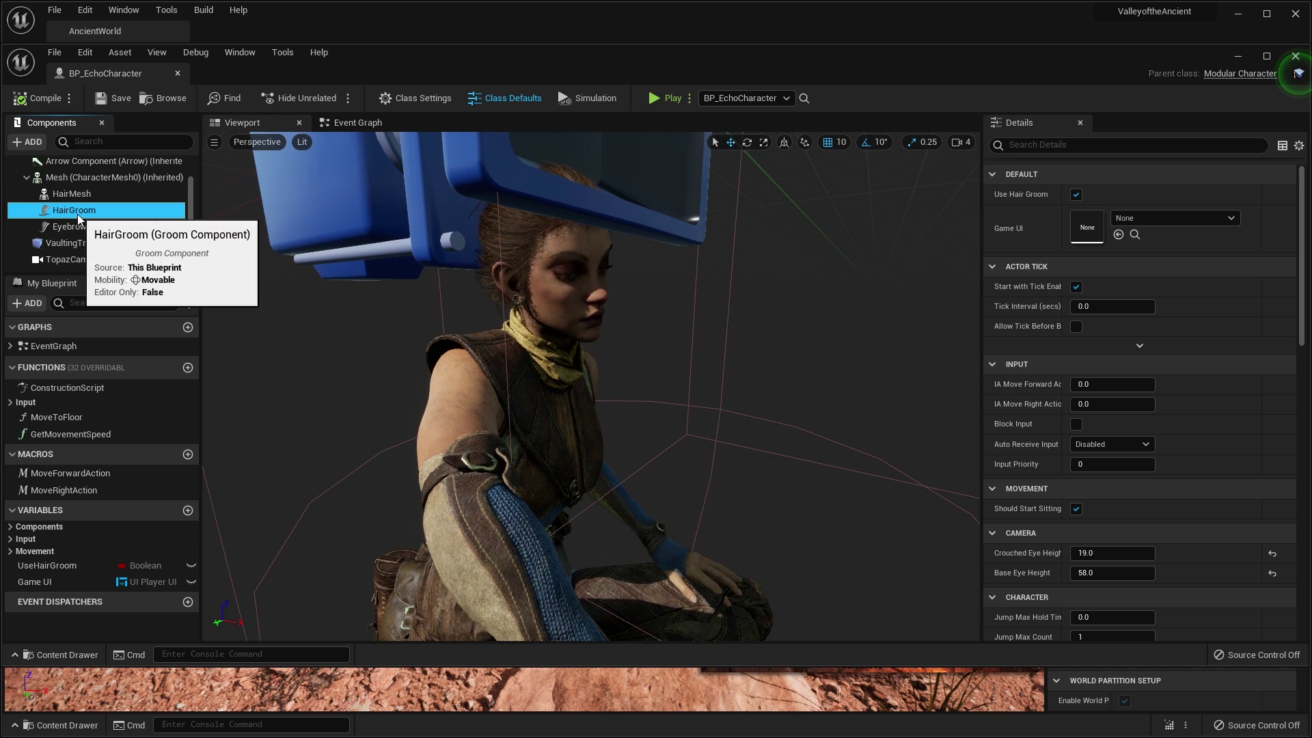
- Inspect the properties of the character's EyebrowsGroom, TopazCamera, MotionWarping and Abilities System components
{"action": "left_click", "coordinate": [87, 227]}
{"action": "scroll", "coordinate": [97, 252], "scroll_direction": "down", "scroll_amount": 1}
{"action": "left_click", "coordinate": [87, 234]}
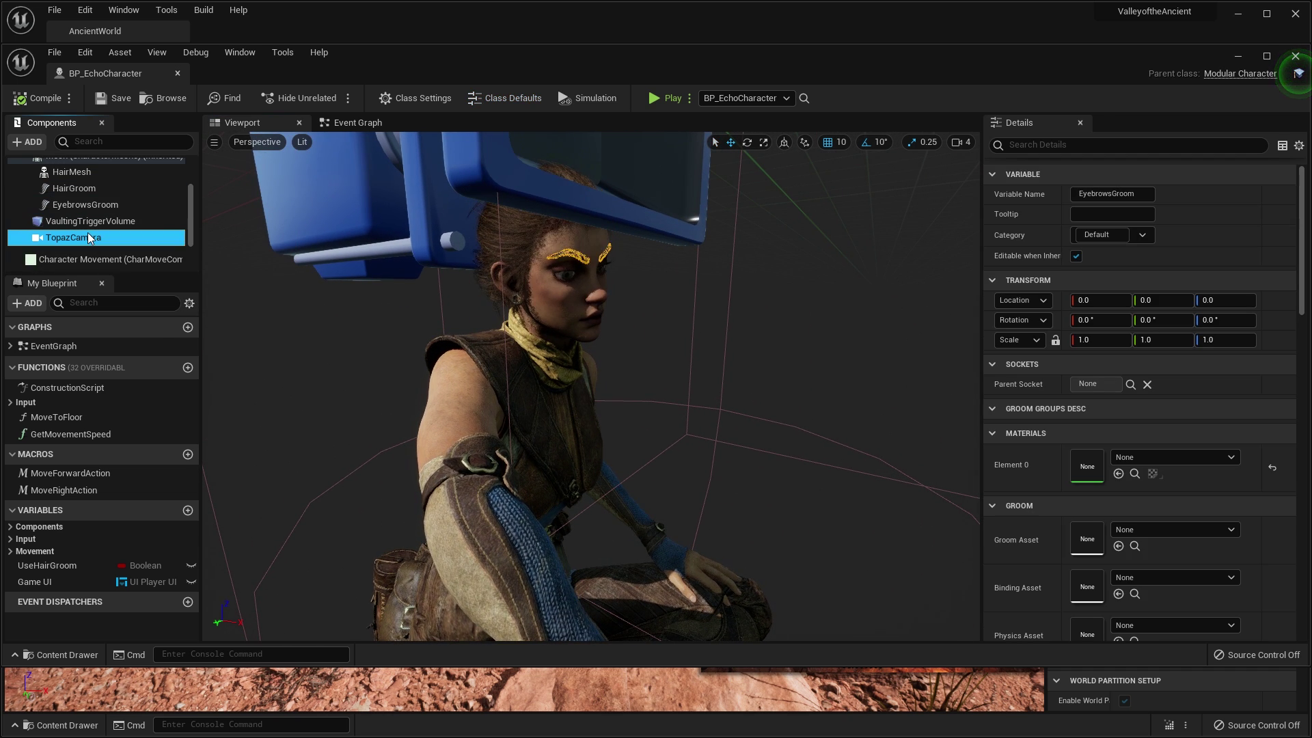
{"action": "scroll", "coordinate": [84, 224], "scroll_direction": "down", "scroll_amount": 4}
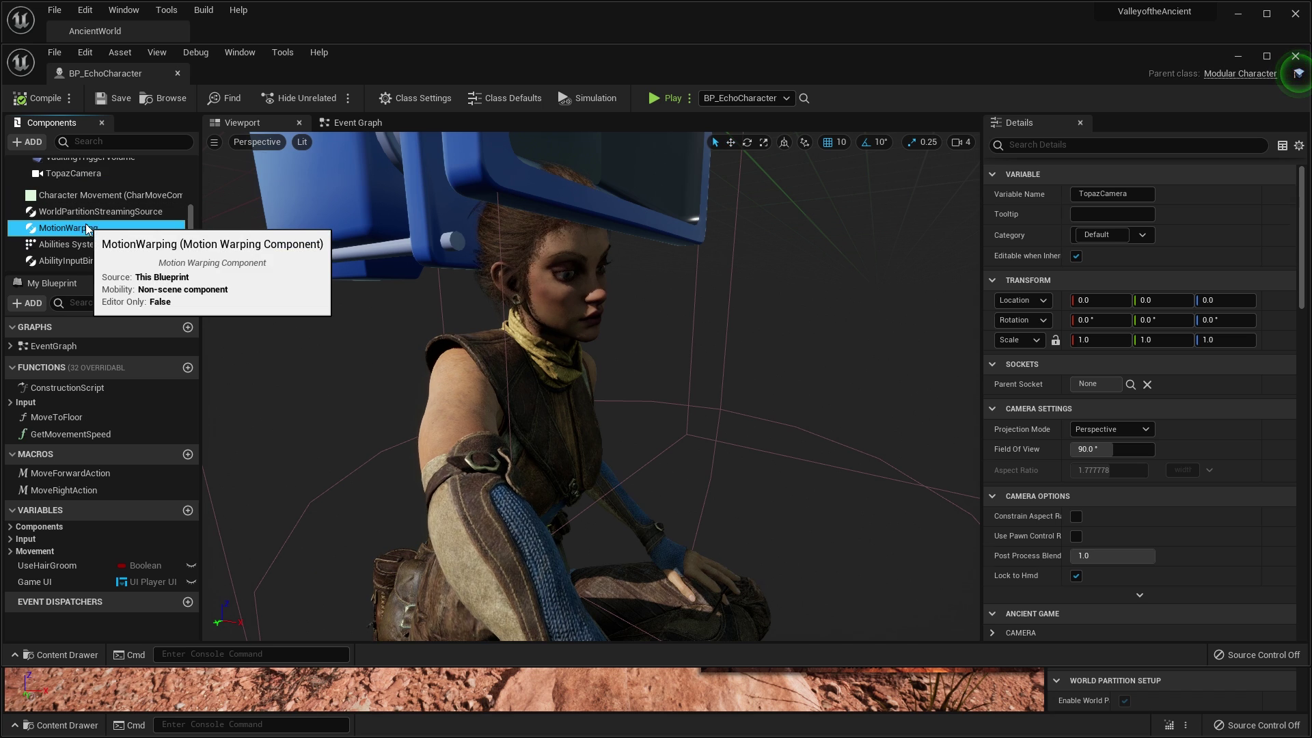
{"action": "left_click", "coordinate": [88, 228]}
{"action": "left_click", "coordinate": [125, 246]}
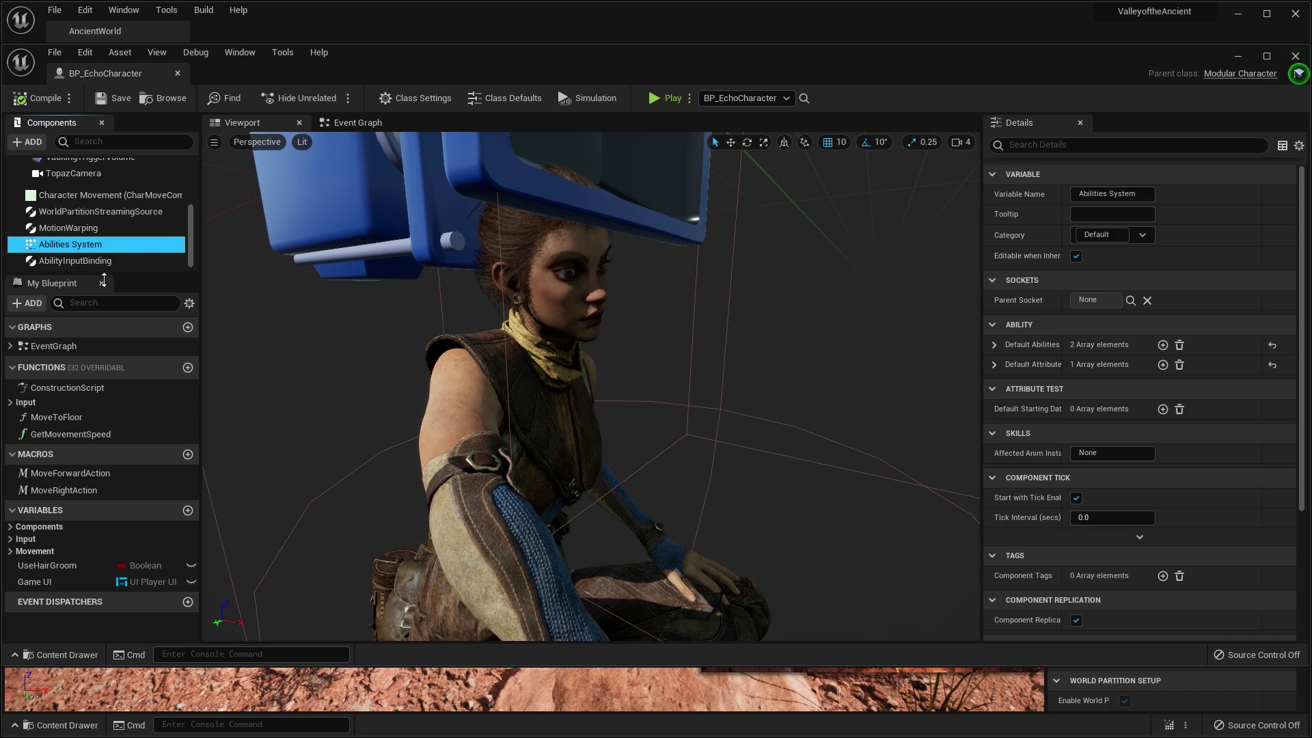
- Dock the BP_EchoCharacter editor beside the AncientWorld level, look over the character's clothing, and close the blueprint
{"action": "left_click_drag", "start_coordinate": [136, 73], "coordinate": [232, 31]}
{"action": "middle_click_drag", "start_coordinate": [636, 312], "coordinate": [588, 397]}
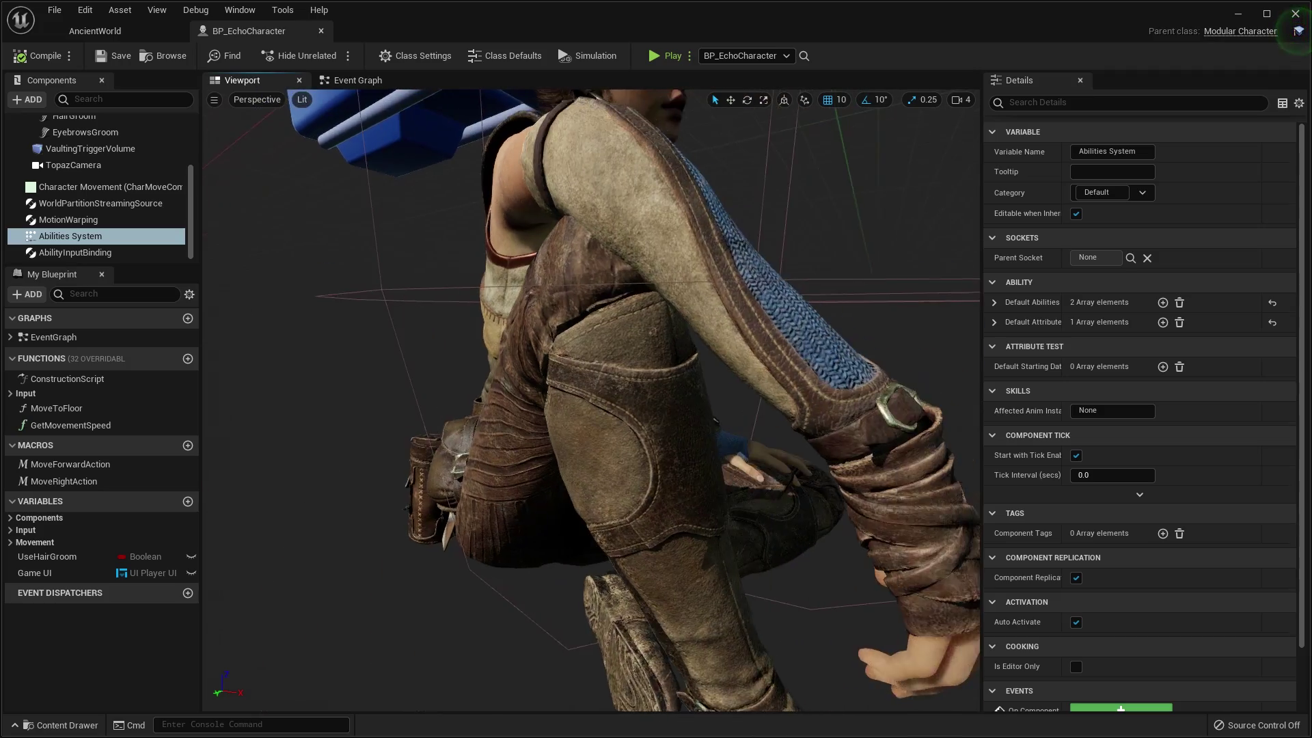
{"action": "scroll", "coordinate": [637, 312], "scroll_direction": "down", "scroll_amount": 1}
{"action": "scroll", "coordinate": [636, 311], "scroll_direction": "up", "scroll_amount": 1}
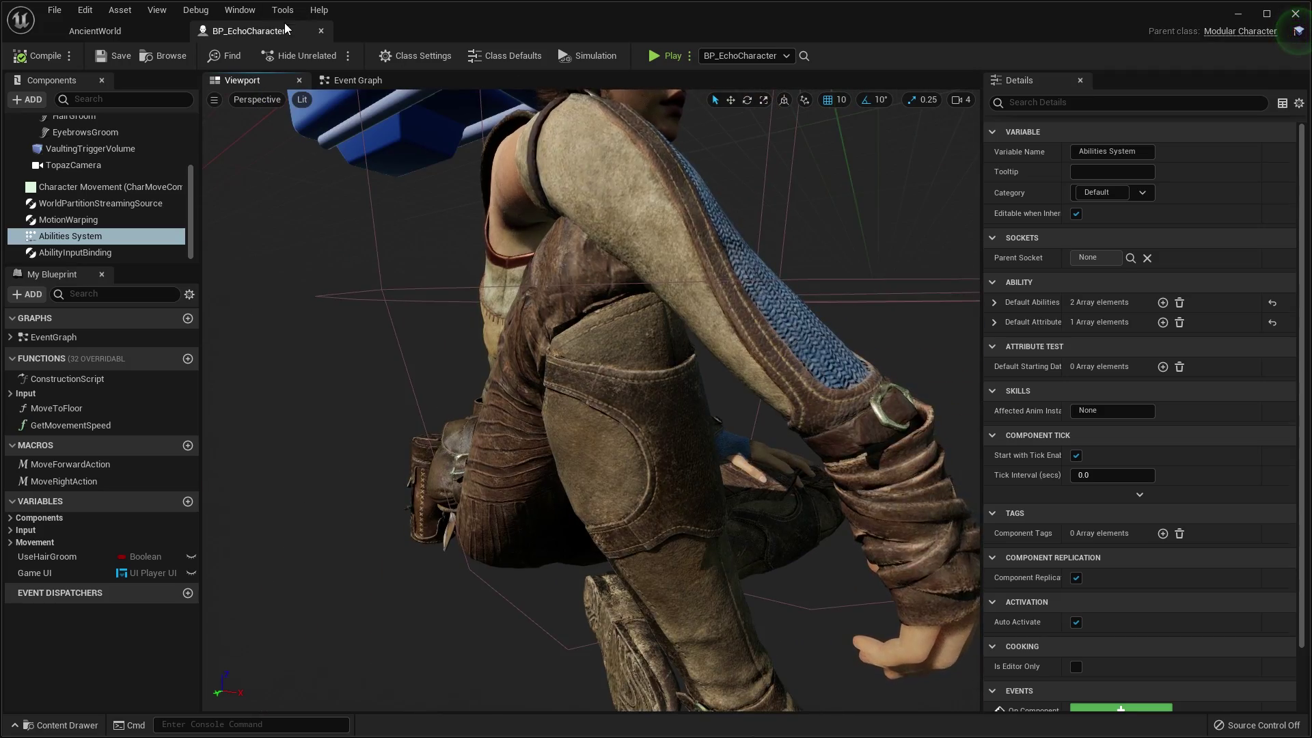
{"action": "left_click", "coordinate": [321, 31]}
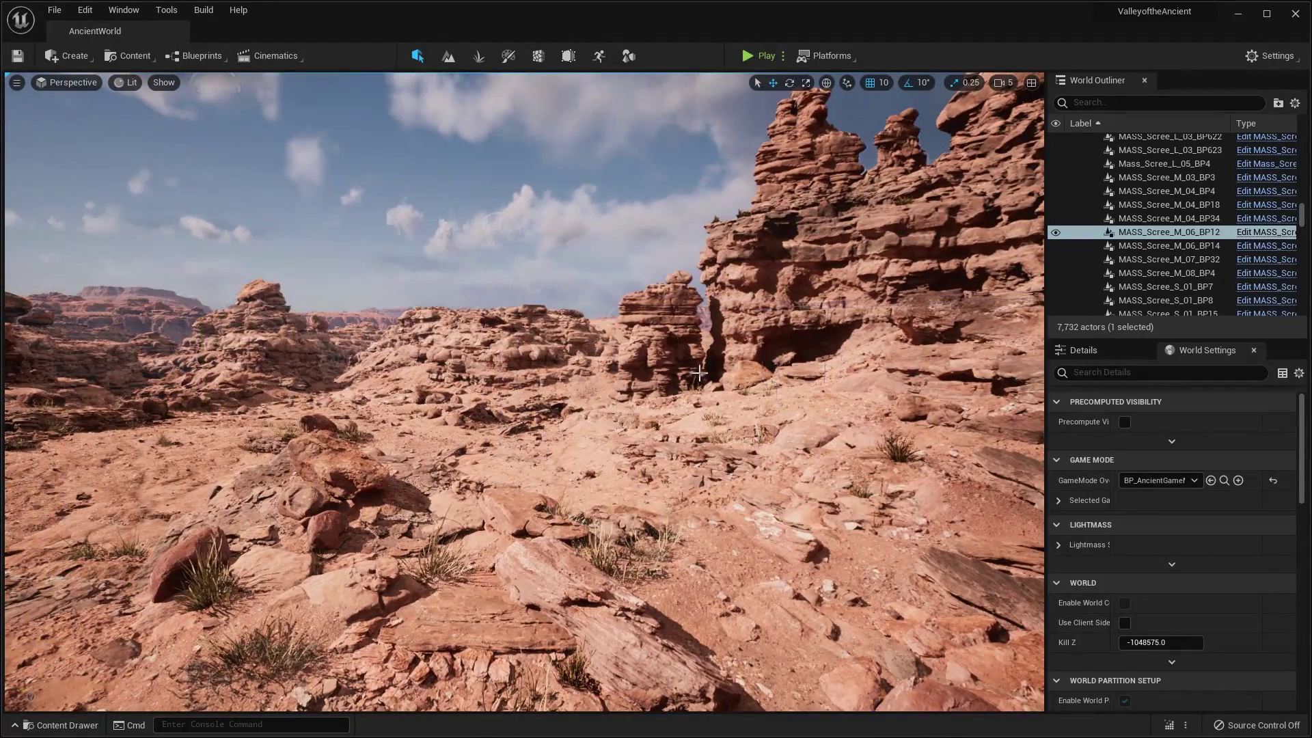
- Face the open canyon in the level and display it in the Nanite Overview visualization
{"action": "key", "text": "w"}
{"action": "right_click_drag", "start_coordinate": [699, 374], "coordinate": [408, 335]}
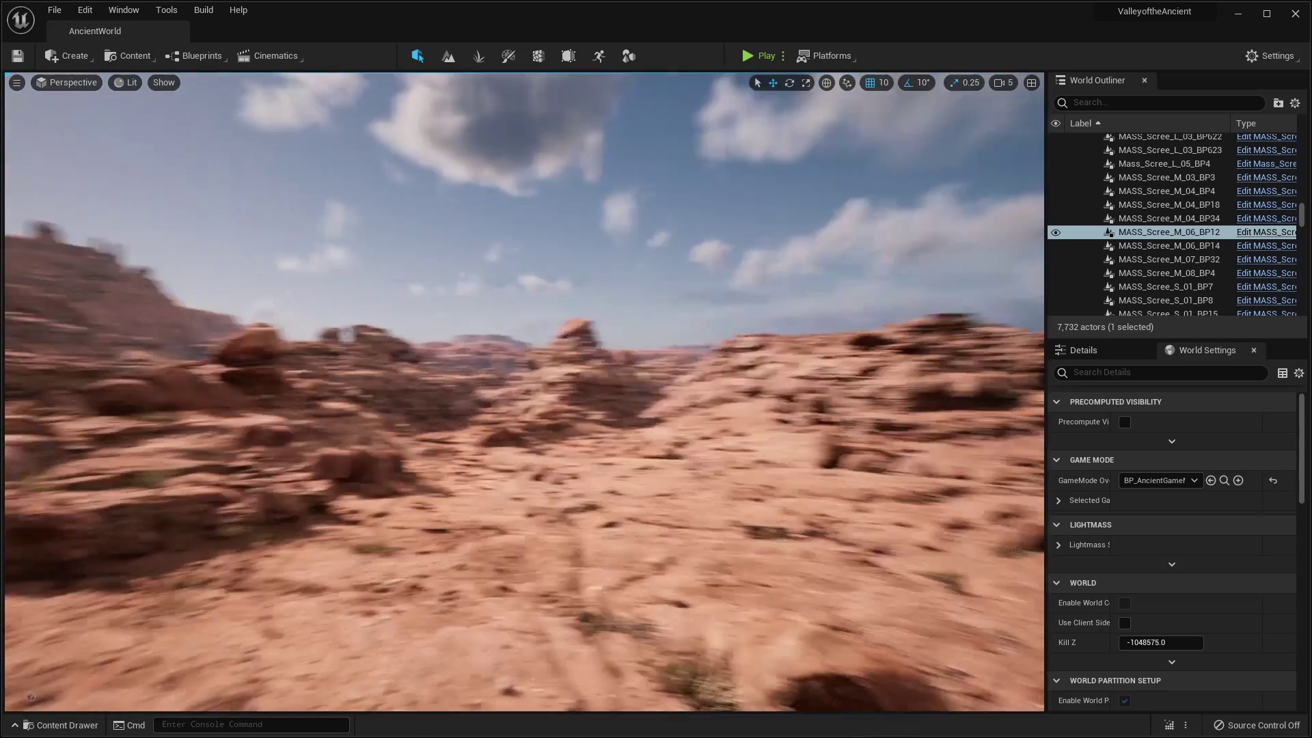
{"action": "right_click_drag", "start_coordinate": [758, 375], "coordinate": [761, 374]}
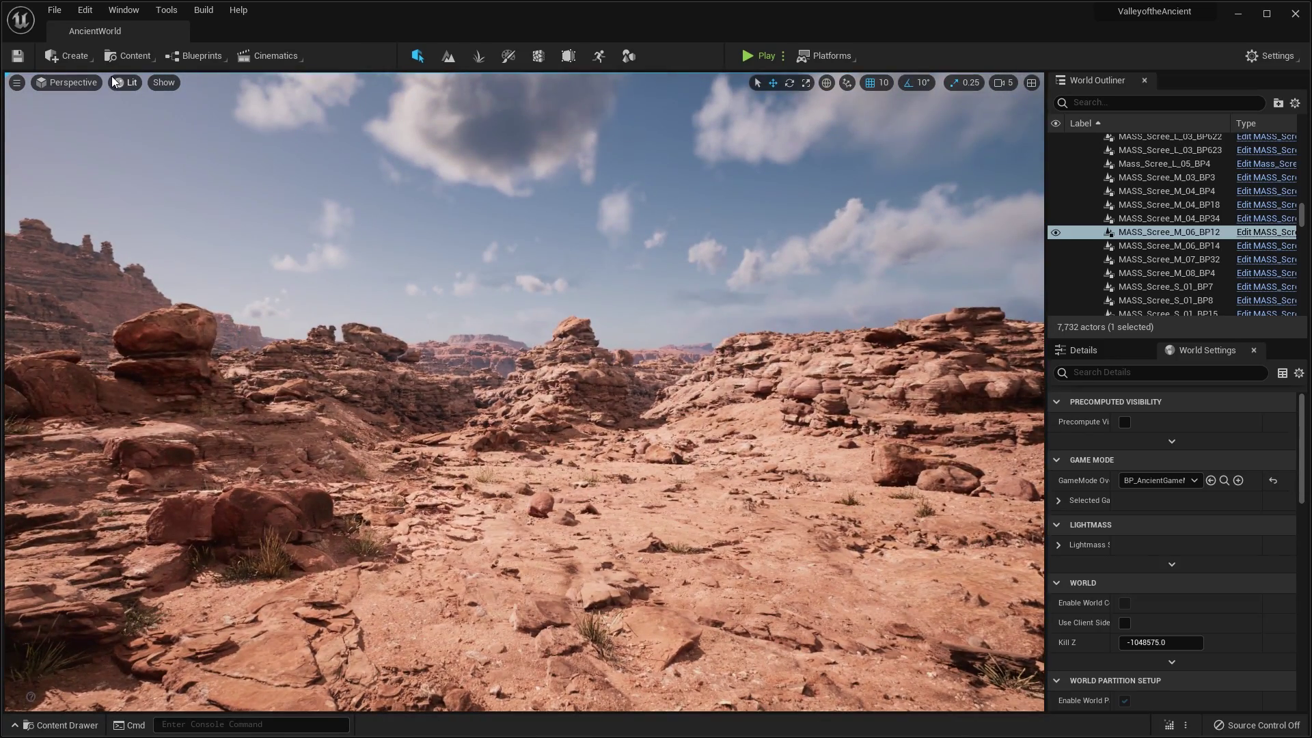
{"action": "left_click", "coordinate": [126, 82]}
{"action": "mouse_move", "coordinate": [188, 280]}
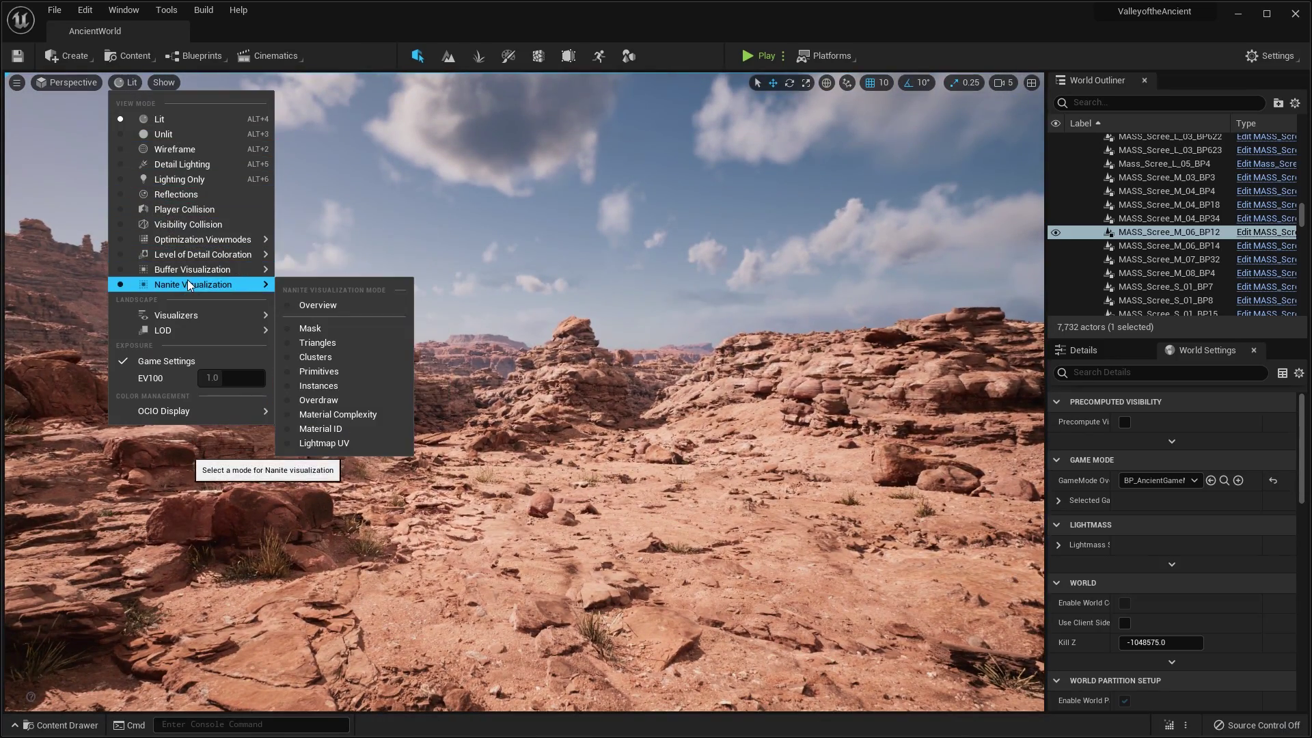
{"action": "left_click", "coordinate": [339, 305]}
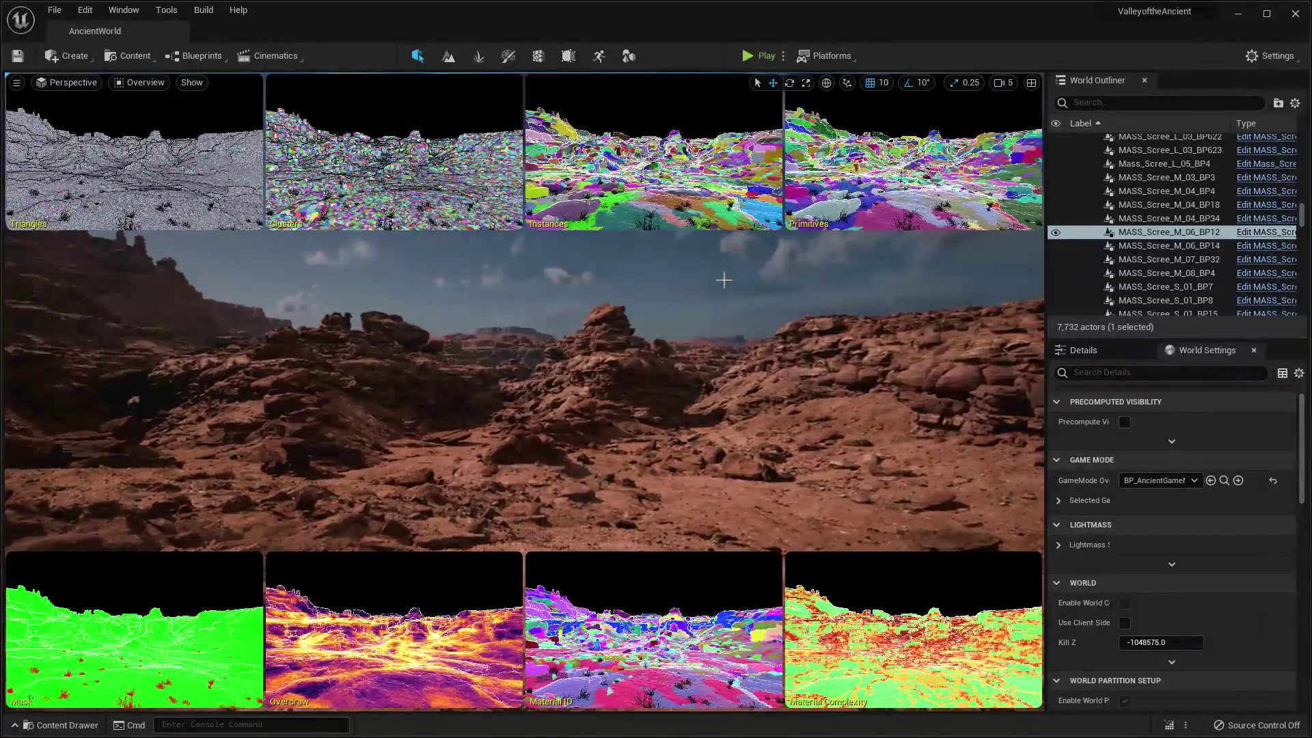
- Display the level in the Nanite Instances visualization and examine the individual rock meshes up close
{"action": "left_click", "coordinate": [144, 82]}
{"action": "mouse_move", "coordinate": [205, 284]}
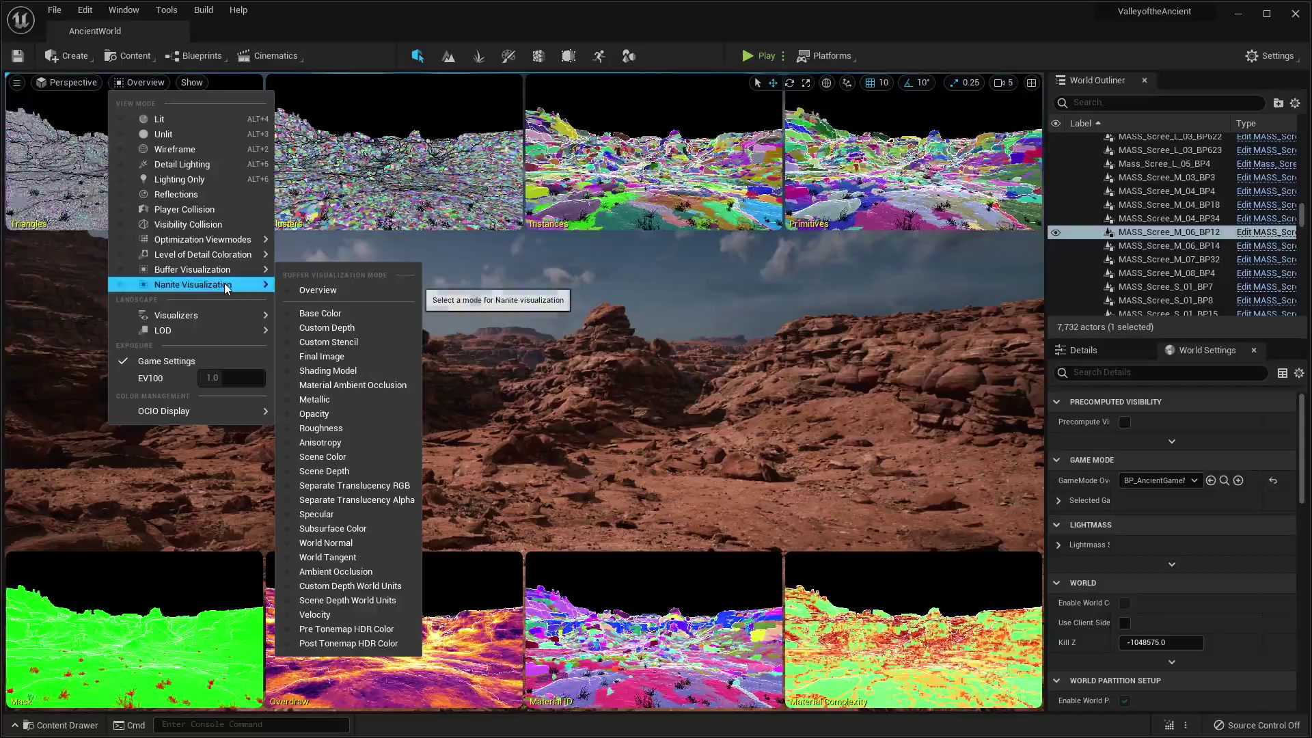
{"action": "left_click", "coordinate": [318, 386]}
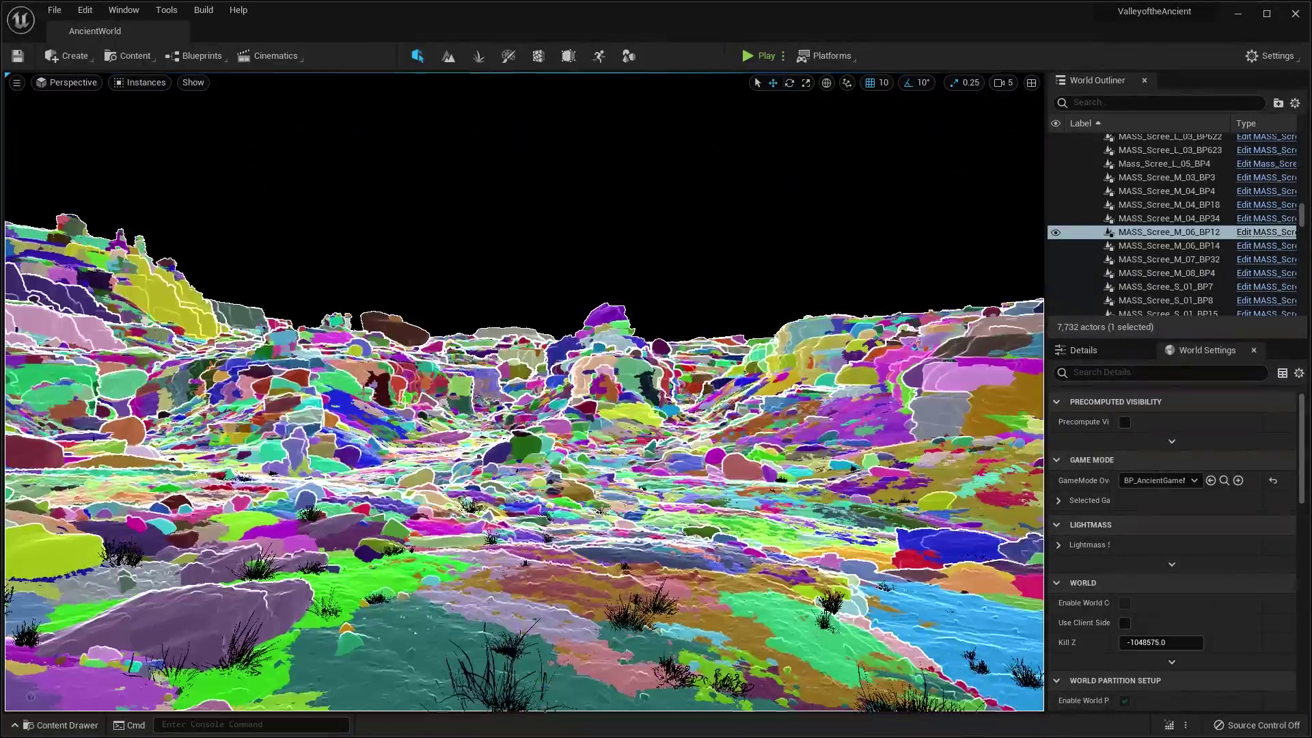
{"action": "right_click_drag", "start_coordinate": [525, 391], "coordinate": [150, 437]}
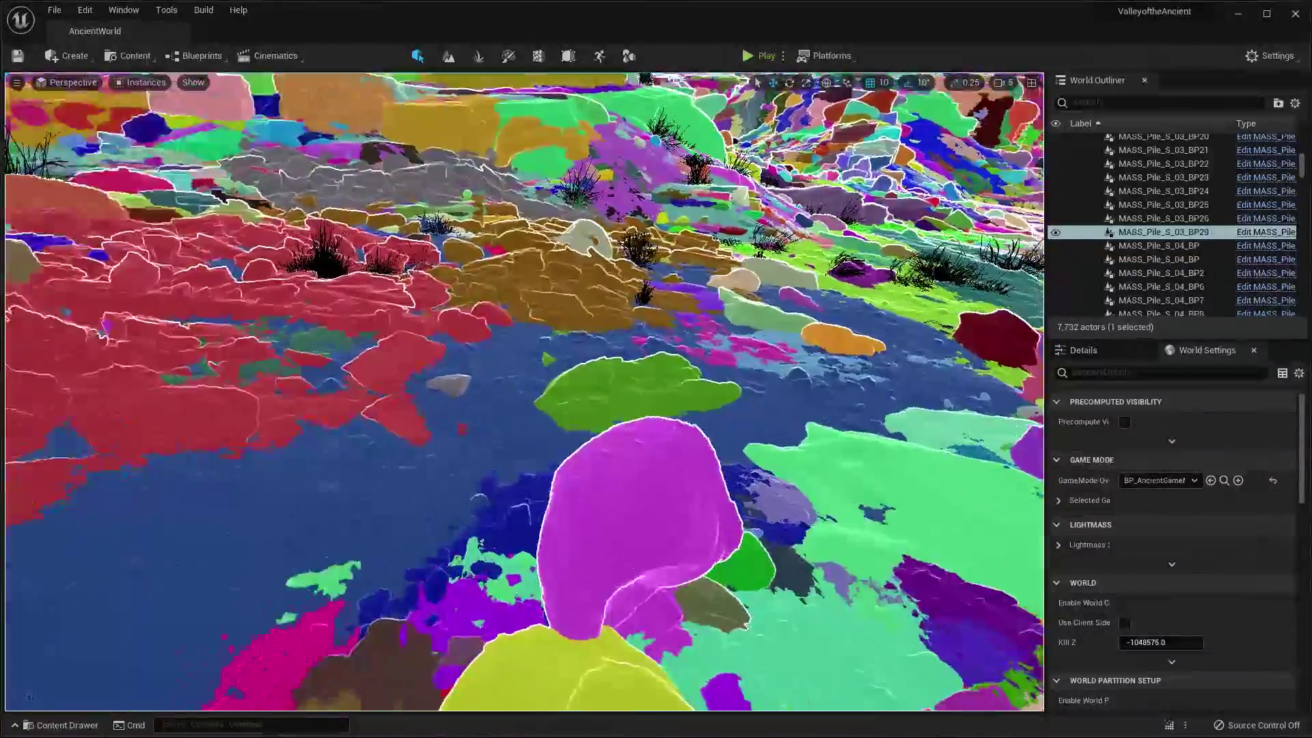
{"action": "left_click", "coordinate": [677, 481]}
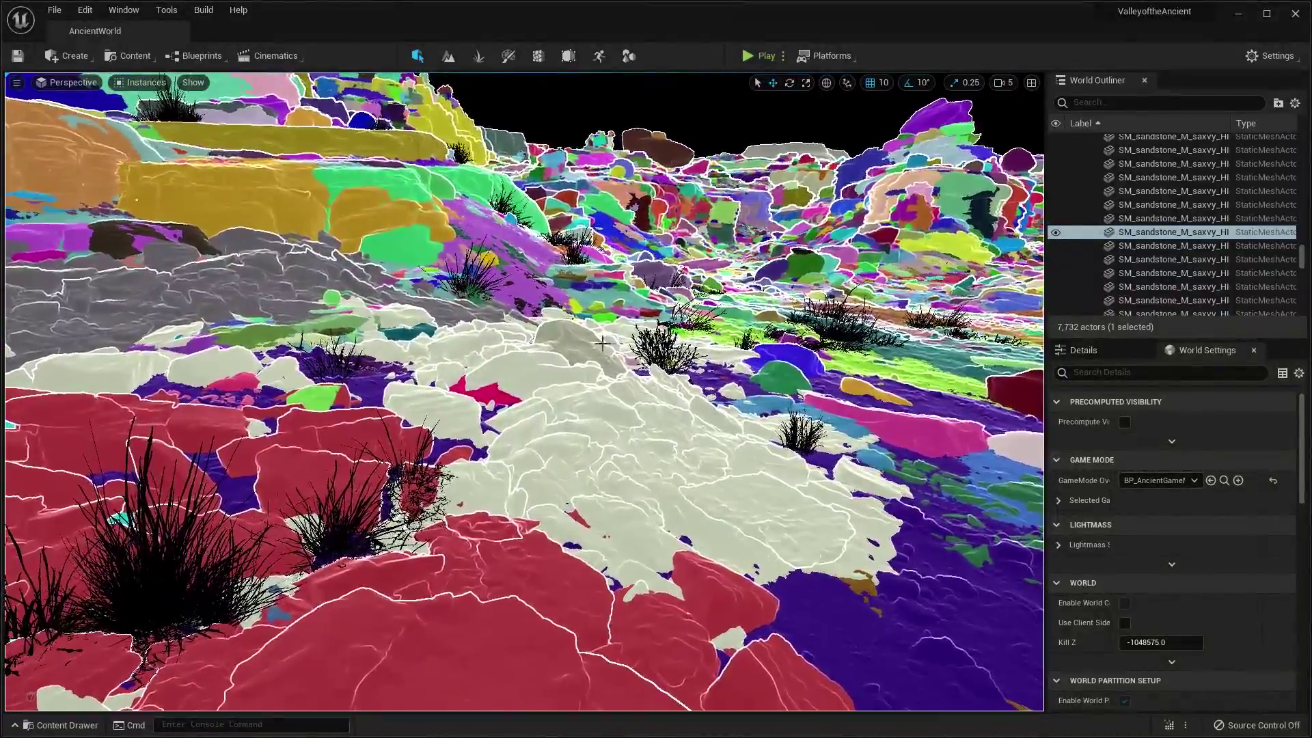
{"action": "scroll", "coordinate": [550, 512], "scroll_direction": "down", "scroll_amount": 5}
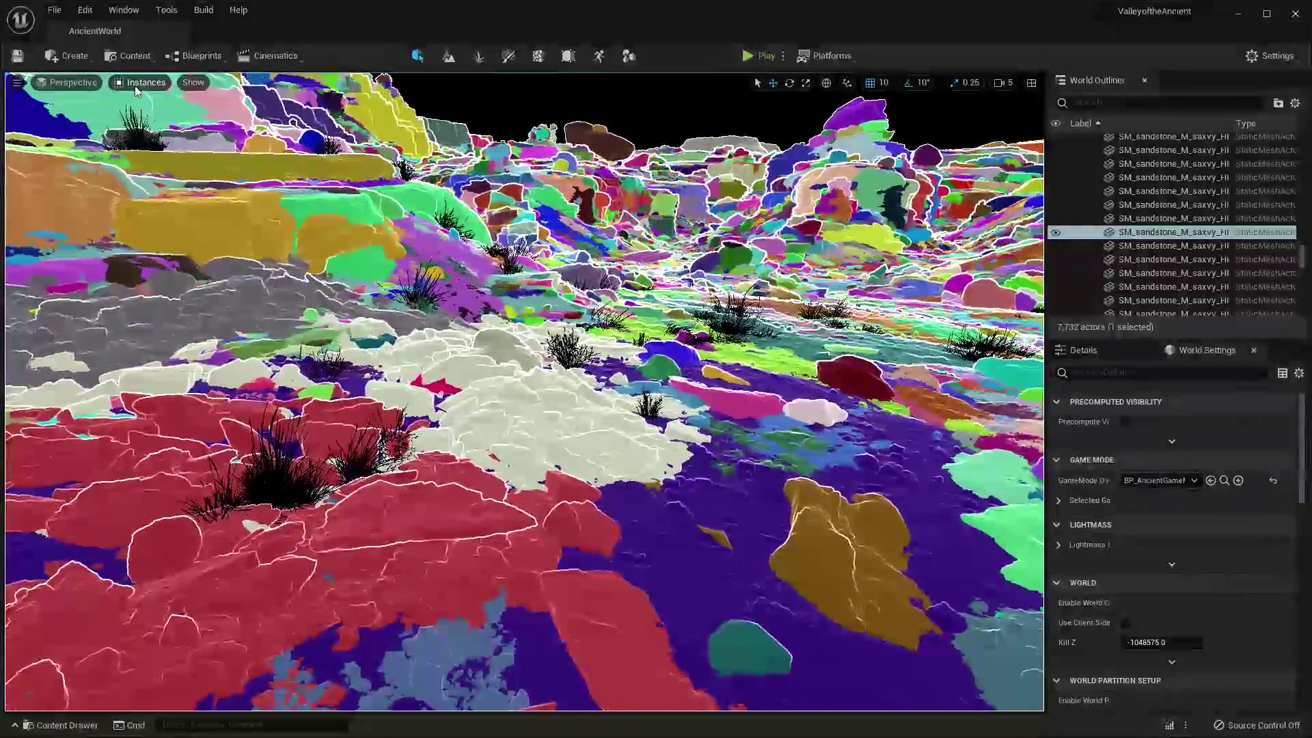
- Display the level in the Nanite Overdraw visualization
{"action": "left_click", "coordinate": [140, 82]}
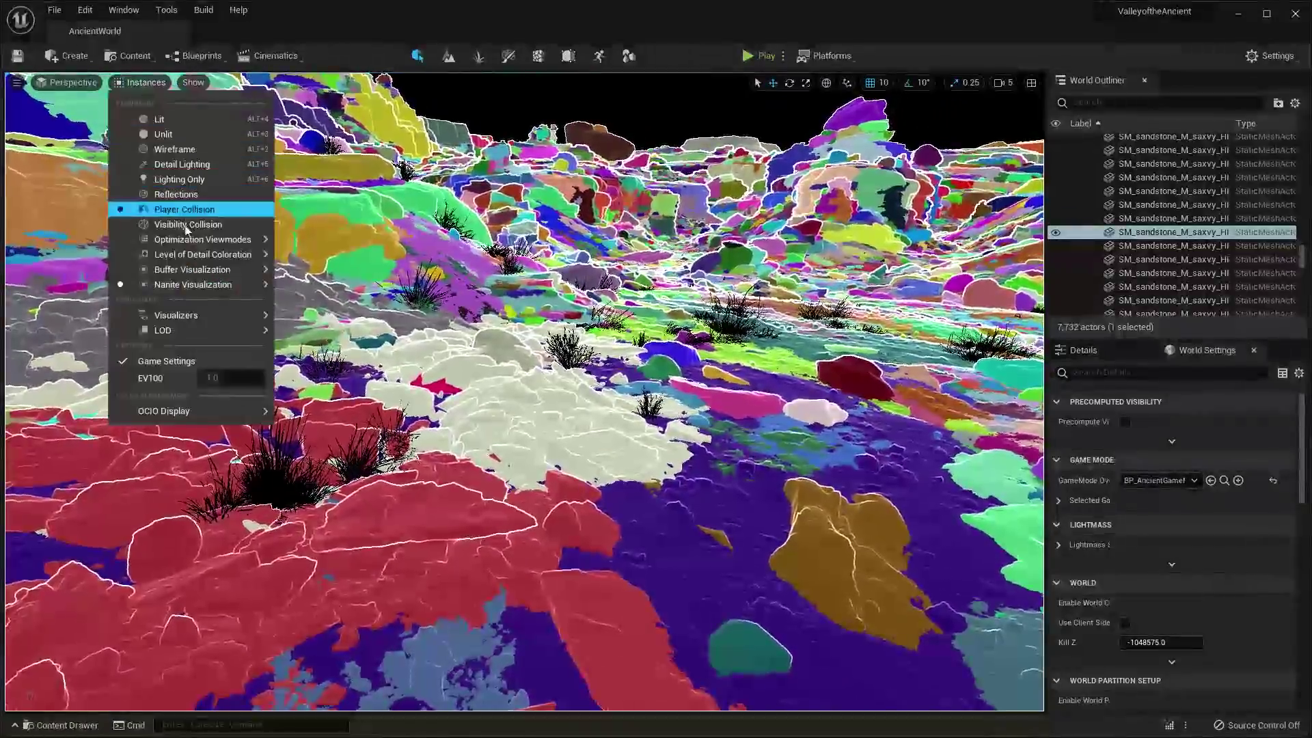
{"action": "mouse_move", "coordinate": [198, 285]}
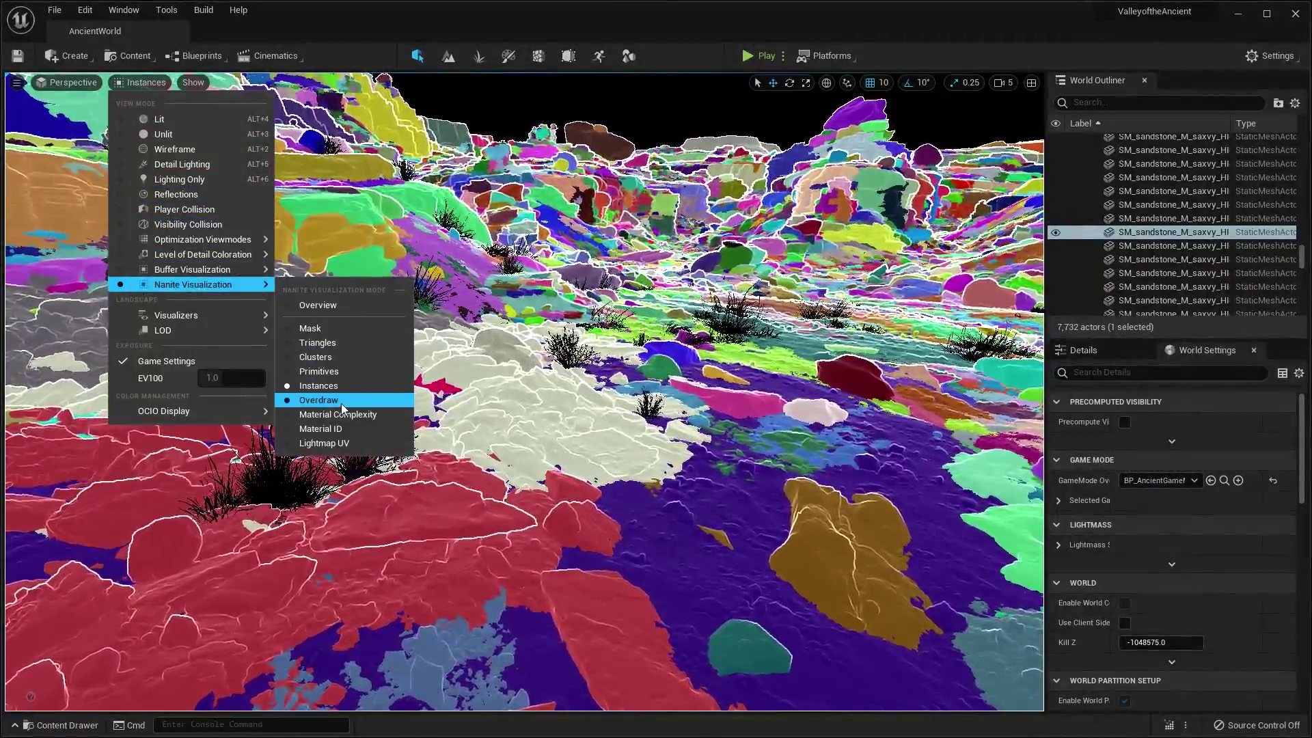
{"action": "left_click", "coordinate": [342, 400]}
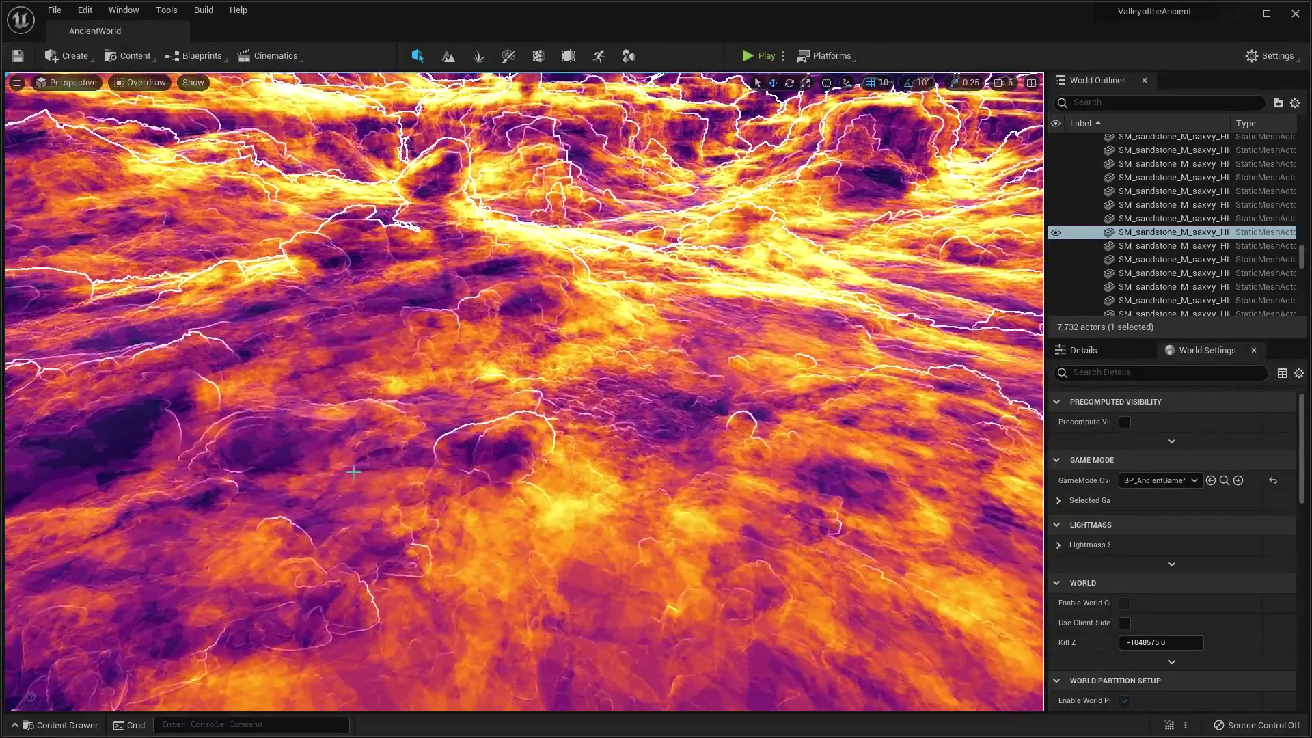
- Return the level to the Lit view mode and select a small rock mesh on the canyon floor
{"action": "left_click", "coordinate": [123, 80]}
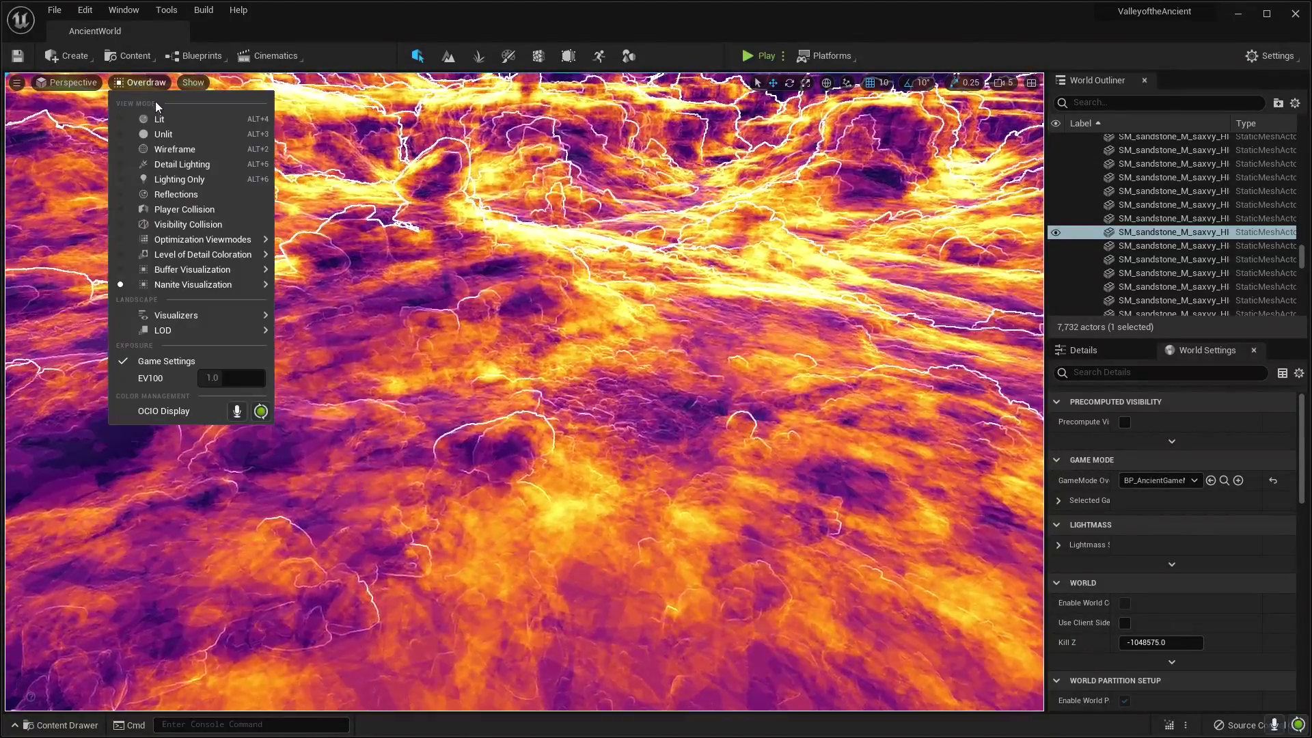
{"action": "left_click", "coordinate": [168, 110]}
{"action": "left_click", "coordinate": [581, 399]}
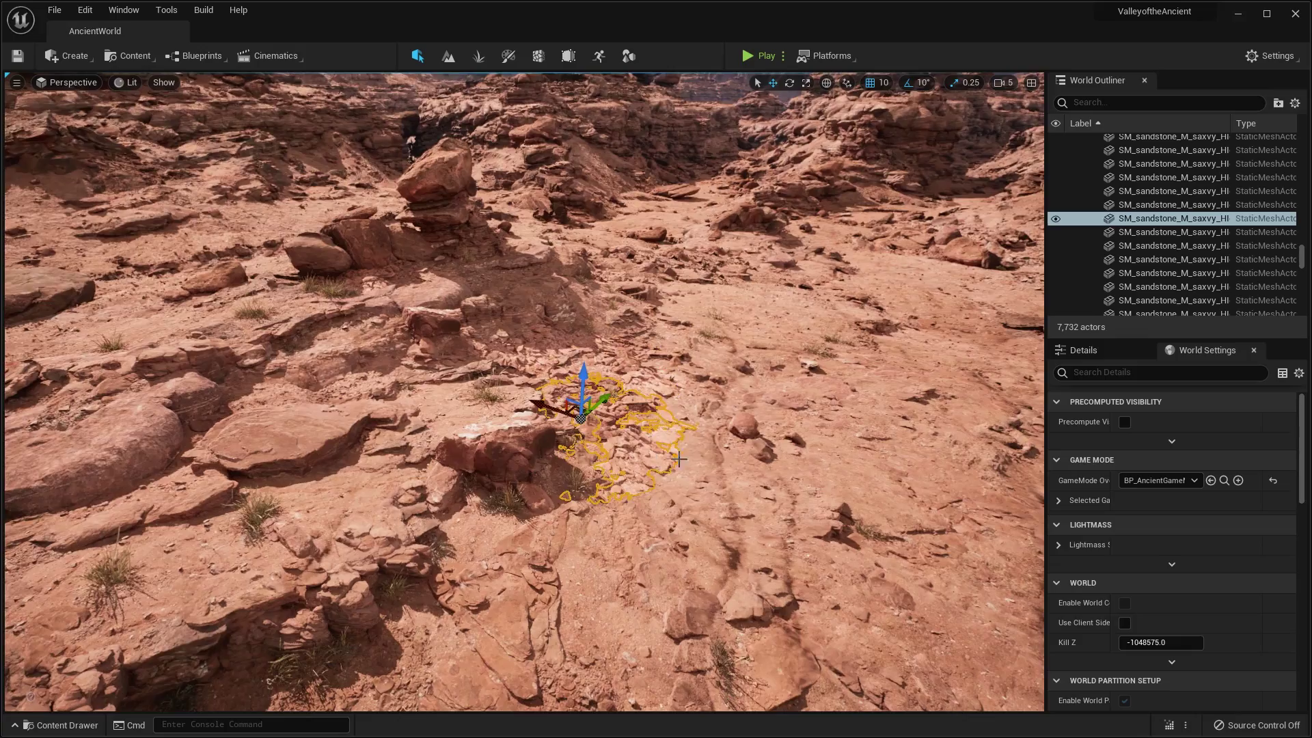
{"action": "key", "text": "d"}
{"action": "right_click_drag", "start_coordinate": [581, 400], "coordinate": [465, 403]}
- Try raising the MASS_Plateau_XXL_01_BP3 rock formation vertically out of the canyon floor
{"action": "left_click", "coordinate": [581, 399]}
{"action": "scroll", "coordinate": [581, 399], "scroll_direction": "down", "scroll_amount": 3}
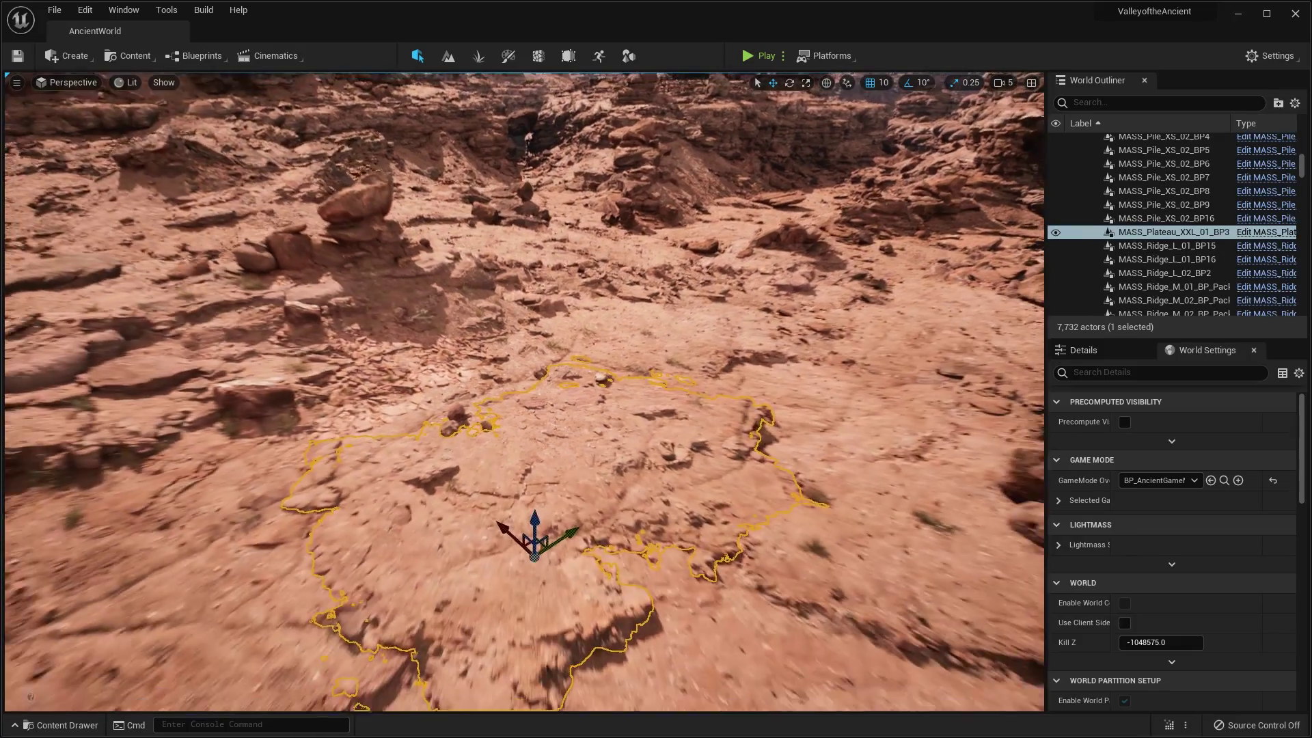
{"action": "left_click_drag", "start_coordinate": [535, 520], "coordinate": [480, 91]}
{"action": "right_click_drag", "start_coordinate": [480, 91], "coordinate": [519, 109]}
- Try raising the MASS_Ground_S_04_BP266 ground piece beneath the lifted plateau and view the result from farther away
{"action": "left_click", "coordinate": [526, 519]}
{"action": "scroll", "coordinate": [527, 520], "scroll_direction": "up", "scroll_amount": 2}
{"action": "scroll", "coordinate": [544, 471], "scroll_direction": "down", "scroll_amount": 3}
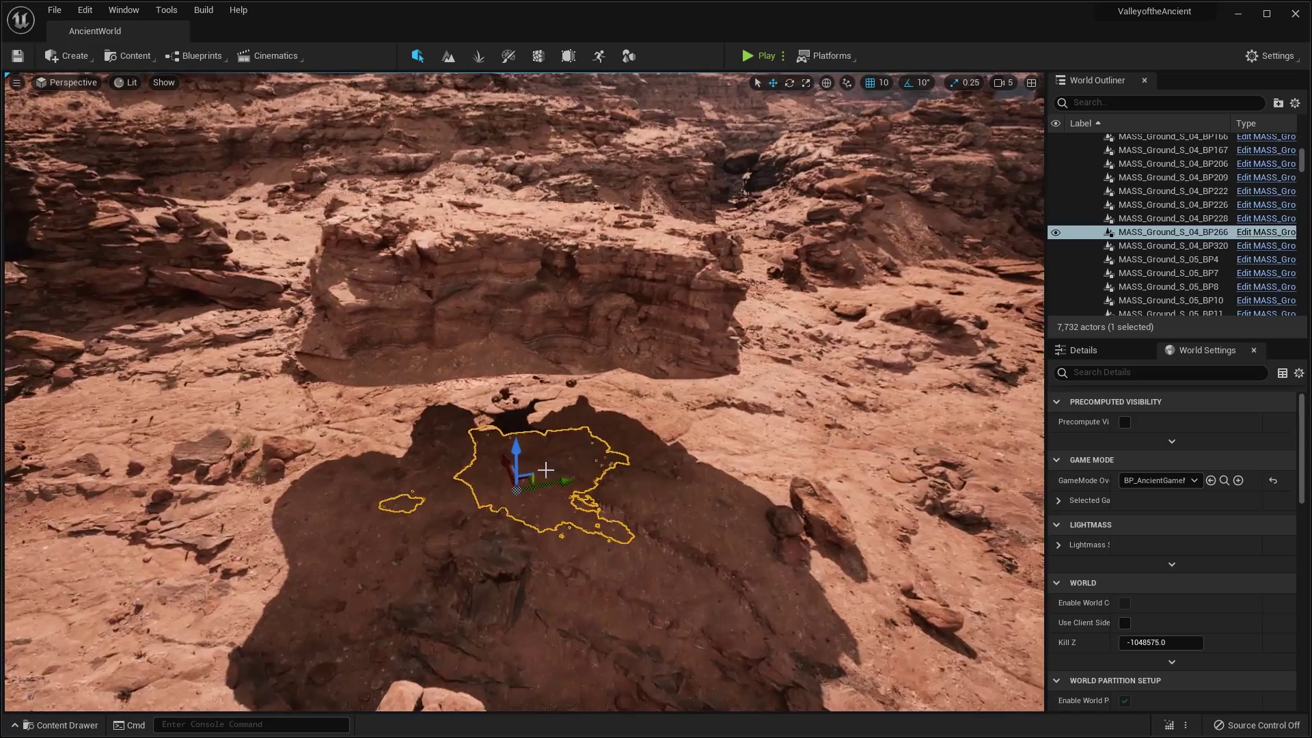
{"action": "left_click_drag", "start_coordinate": [515, 451], "coordinate": [514, 212]}
{"action": "key", "text": "w"}
{"action": "mouse_move", "coordinate": [514, 212]}
{"action": "right_mouse_down"}
{"action": "mouse_move", "coordinate": [514, 342]}
{"action": "mouse_move", "coordinate": [514, 208]}
{"action": "right_mouse_up"}
{"action": "key", "text": "w"}
{"action": "key", "text": "s"}
- Undo the plateau and ground piece moves and face the open canyon again
{"action": "left_click", "coordinate": [688, 336]}
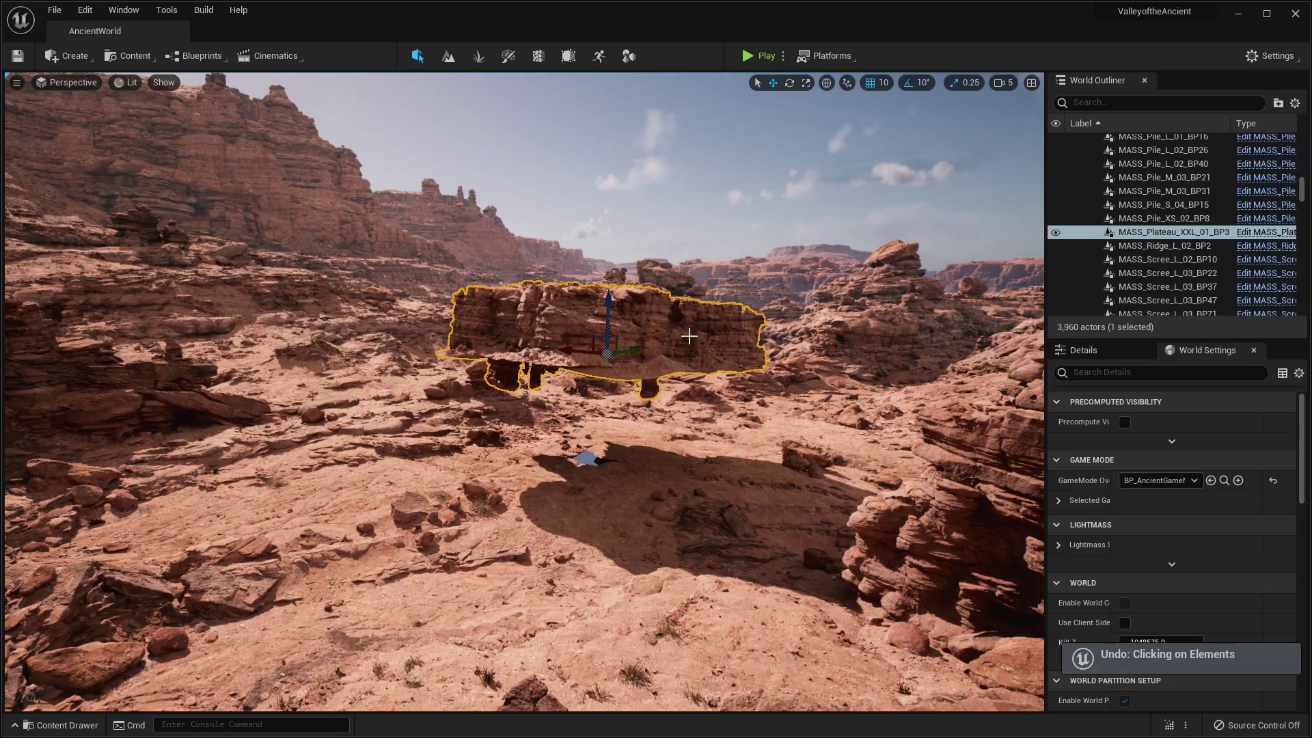
{"action": "left_click", "coordinate": [615, 588]}
{"action": "right_click_drag", "start_coordinate": [463, 419], "coordinate": [463, 419]}
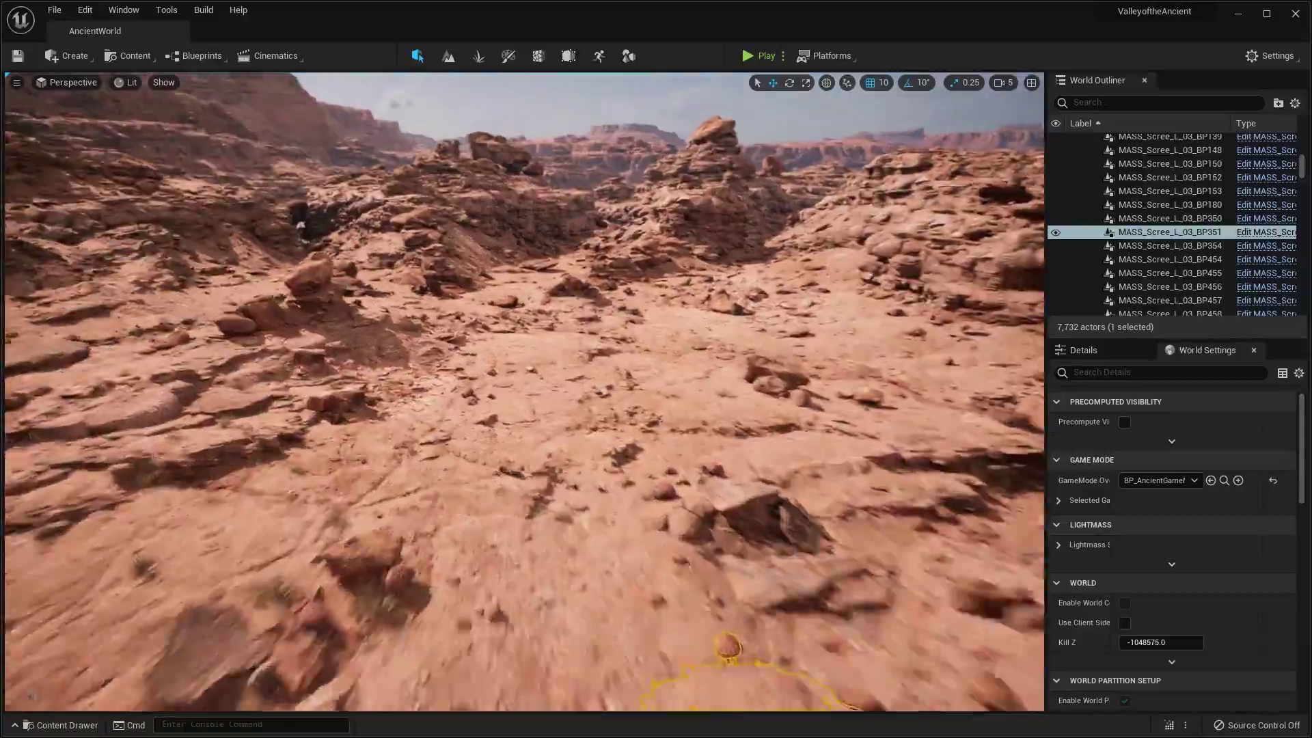
- Display the level in the Nanite Triangles visualization and examine the triangle density on the rocks
{"action": "left_click", "coordinate": [125, 82]}
{"action": "mouse_move", "coordinate": [205, 284]}
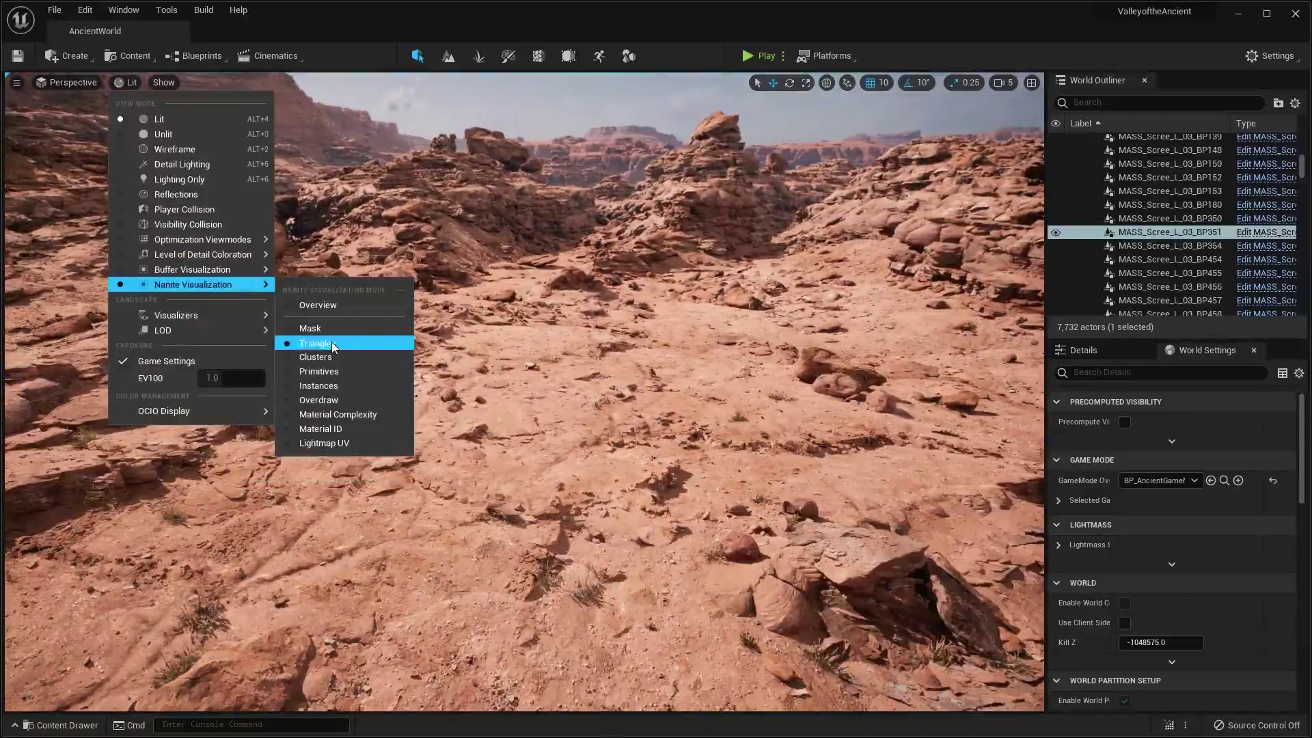
{"action": "left_click", "coordinate": [331, 342]}
{"action": "mouse_move", "coordinate": [331, 342]}
{"action": "right_mouse_down"}
{"action": "mouse_move", "coordinate": [205, 342]}
{"action": "mouse_move", "coordinate": [123, 383]}
{"action": "mouse_move", "coordinate": [330, 342]}
{"action": "right_mouse_up"}
{"action": "right_click_drag", "start_coordinate": [340, 167], "coordinate": [340, 166]}
- Display the level in the Nanite Clusters visualization and fly forward over the rocks
{"action": "left_click", "coordinate": [145, 82]}
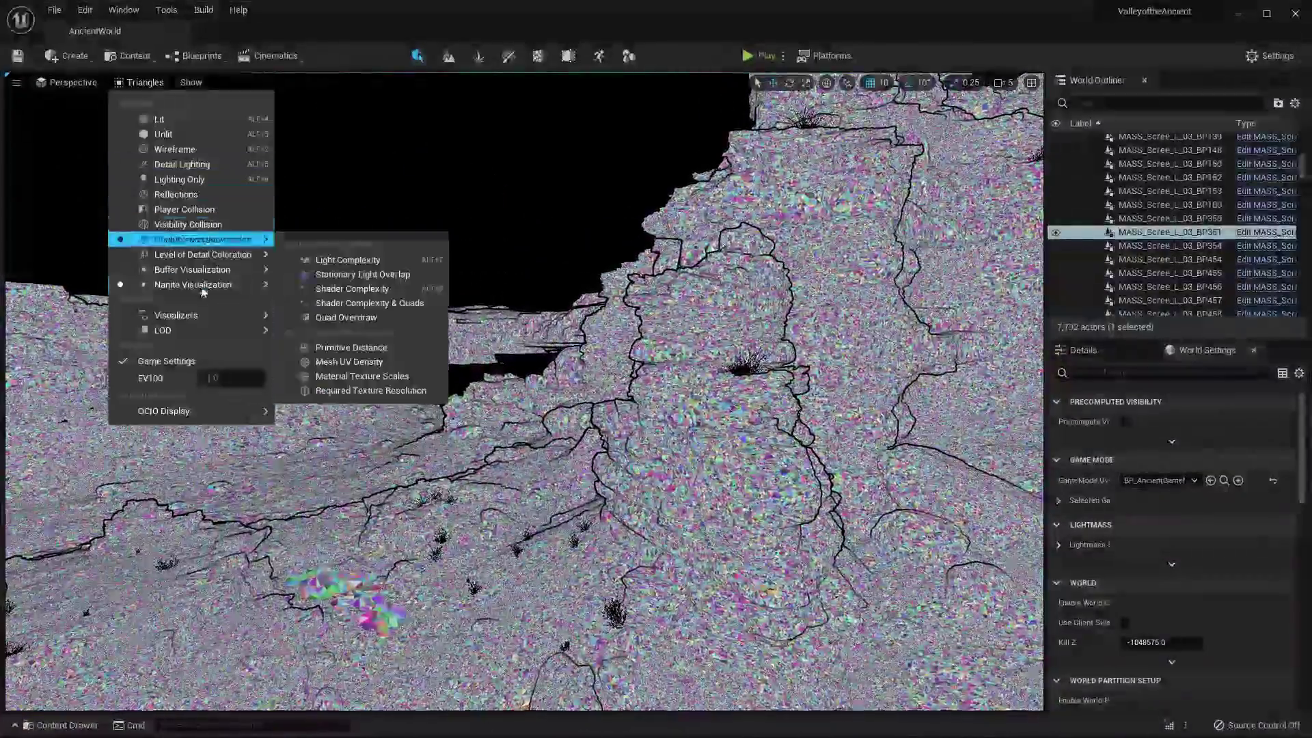
{"action": "mouse_move", "coordinate": [196, 289]}
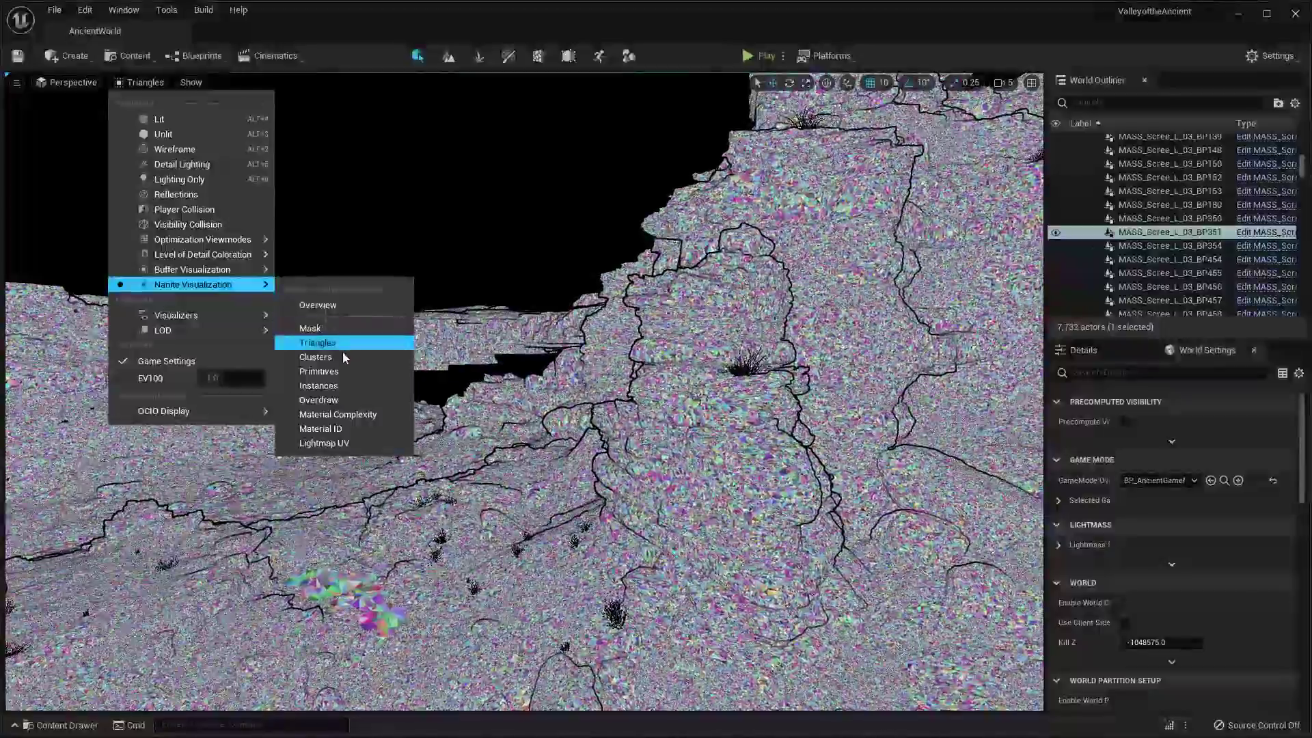
{"action": "left_click", "coordinate": [344, 354]}
{"action": "right_click_drag", "start_coordinate": [342, 351], "coordinate": [343, 351]}
{"action": "key", "text": "w"}
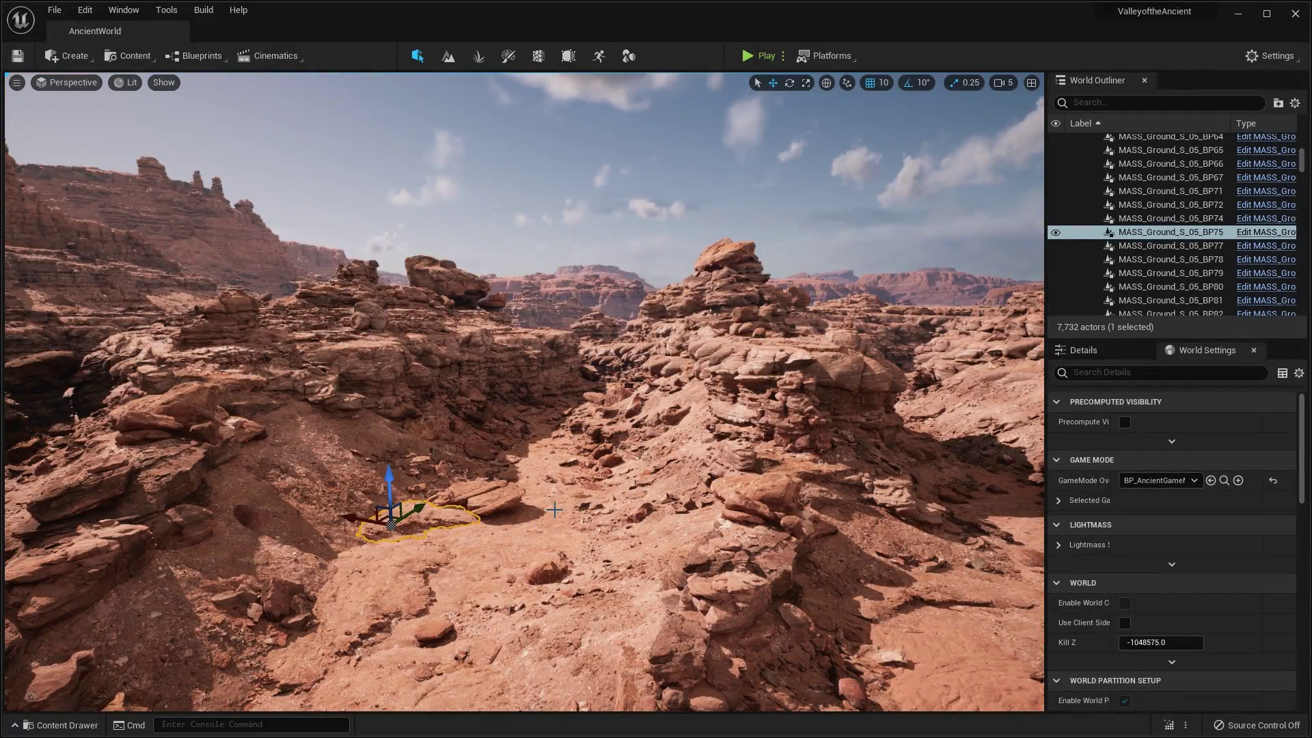
- Select a ground rock piece in the Lit view and examine the canyon's surface detail up close
{"action": "left_click", "coordinate": [551, 538]}
{"action": "right_click_drag", "start_coordinate": [551, 538], "coordinate": [622, 515]}
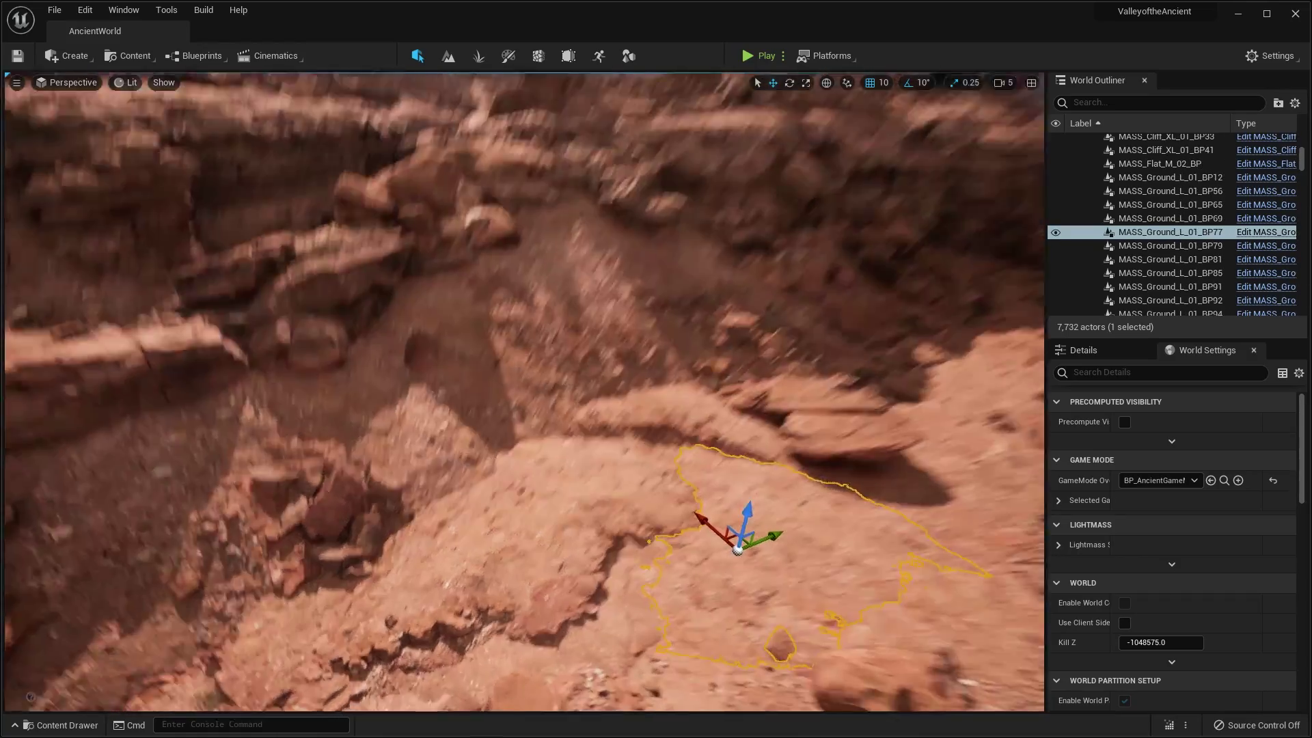
{"action": "right_click_drag", "start_coordinate": [622, 514], "coordinate": [622, 594]}
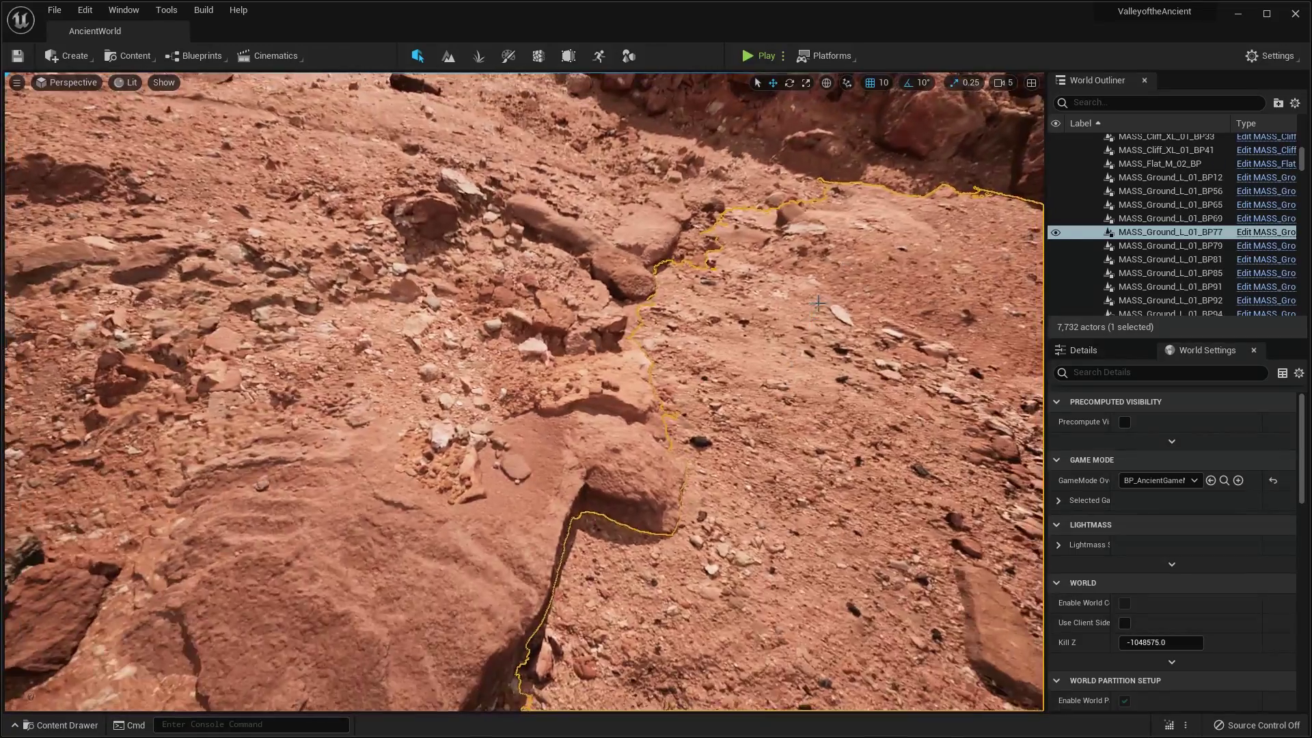
{"action": "mouse_move", "coordinate": [623, 513]}
{"action": "right_mouse_down"}
{"action": "mouse_move", "coordinate": [673, 492]}
{"action": "mouse_move", "coordinate": [660, 533]}
{"action": "mouse_move", "coordinate": [623, 514]}
{"action": "mouse_move", "coordinate": [602, 536]}
{"action": "mouse_move", "coordinate": [533, 481]}
{"action": "mouse_move", "coordinate": [622, 513]}
{"action": "right_mouse_up"}
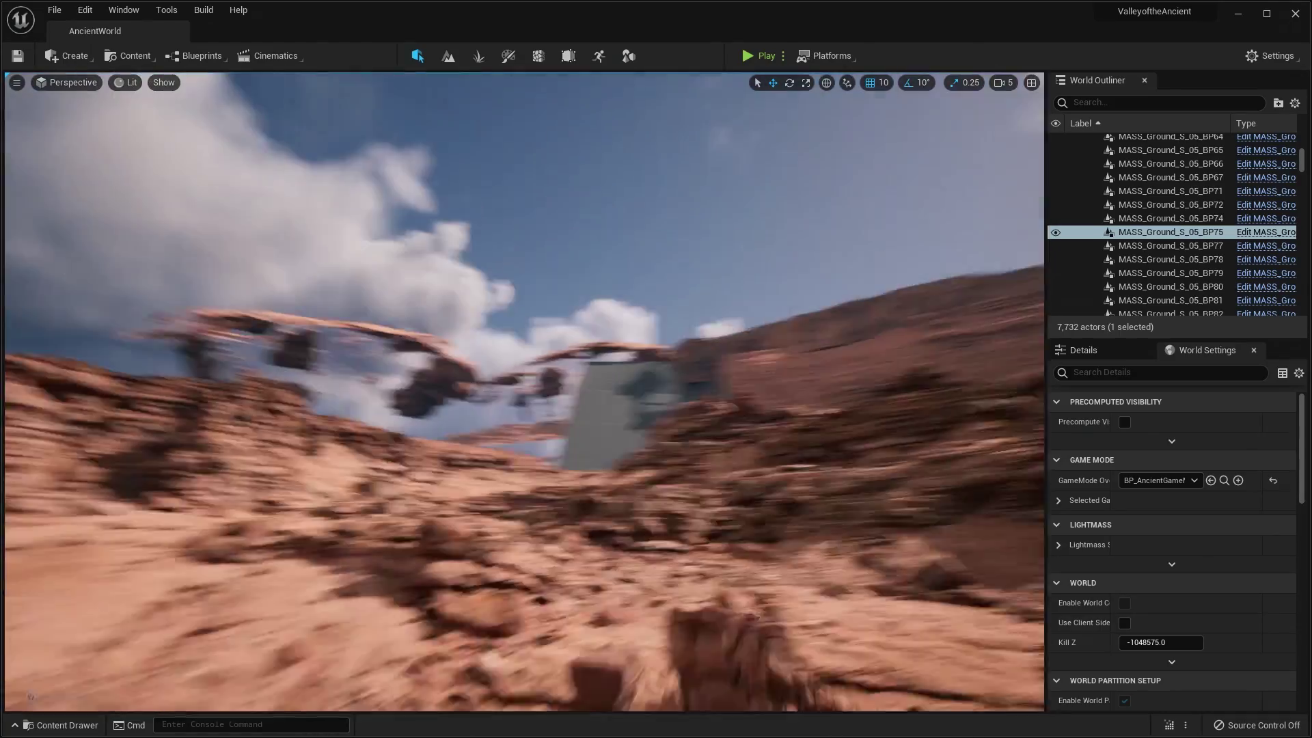
{"action": "right_click_drag", "start_coordinate": [169, 207], "coordinate": [169, 207]}
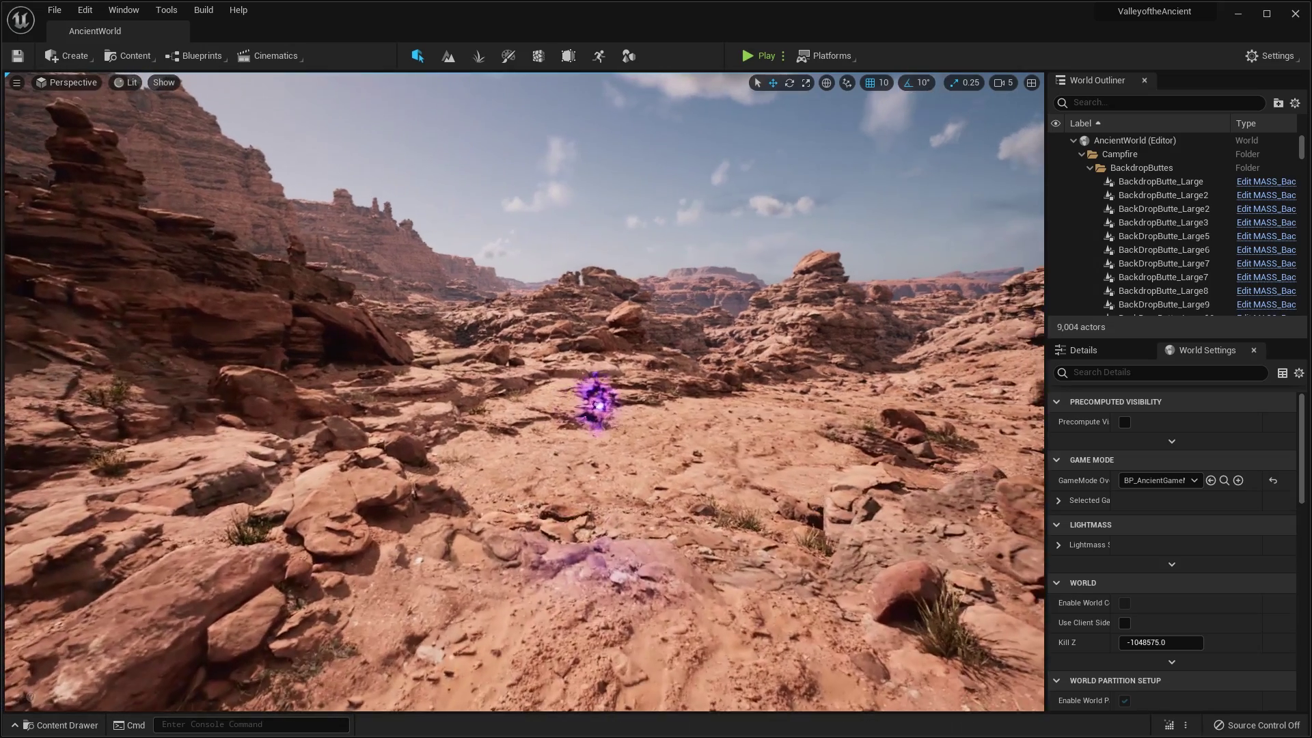
- In the level's Data Layers, hide Campfire Replace and show Dark World, and put the Data Layers window away
{"action": "left_click", "coordinate": [124, 11]}
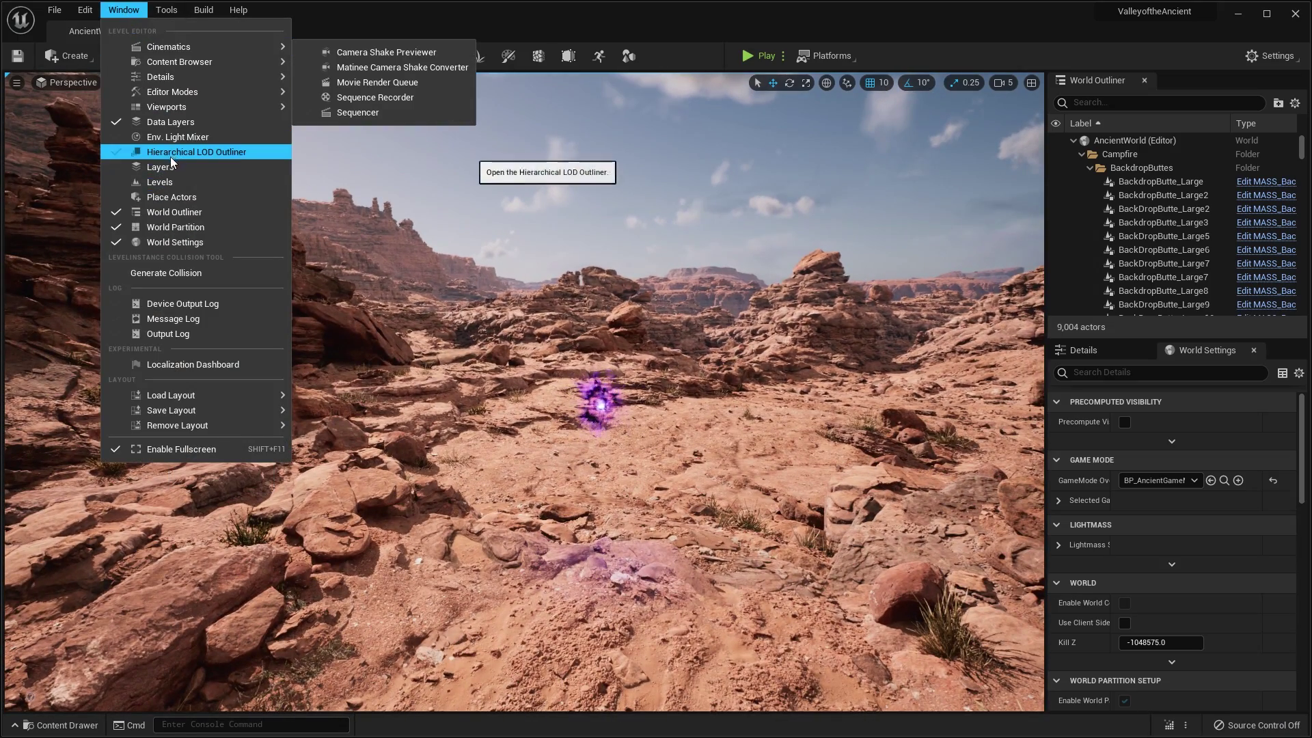
{"action": "left_click", "coordinate": [203, 121]}
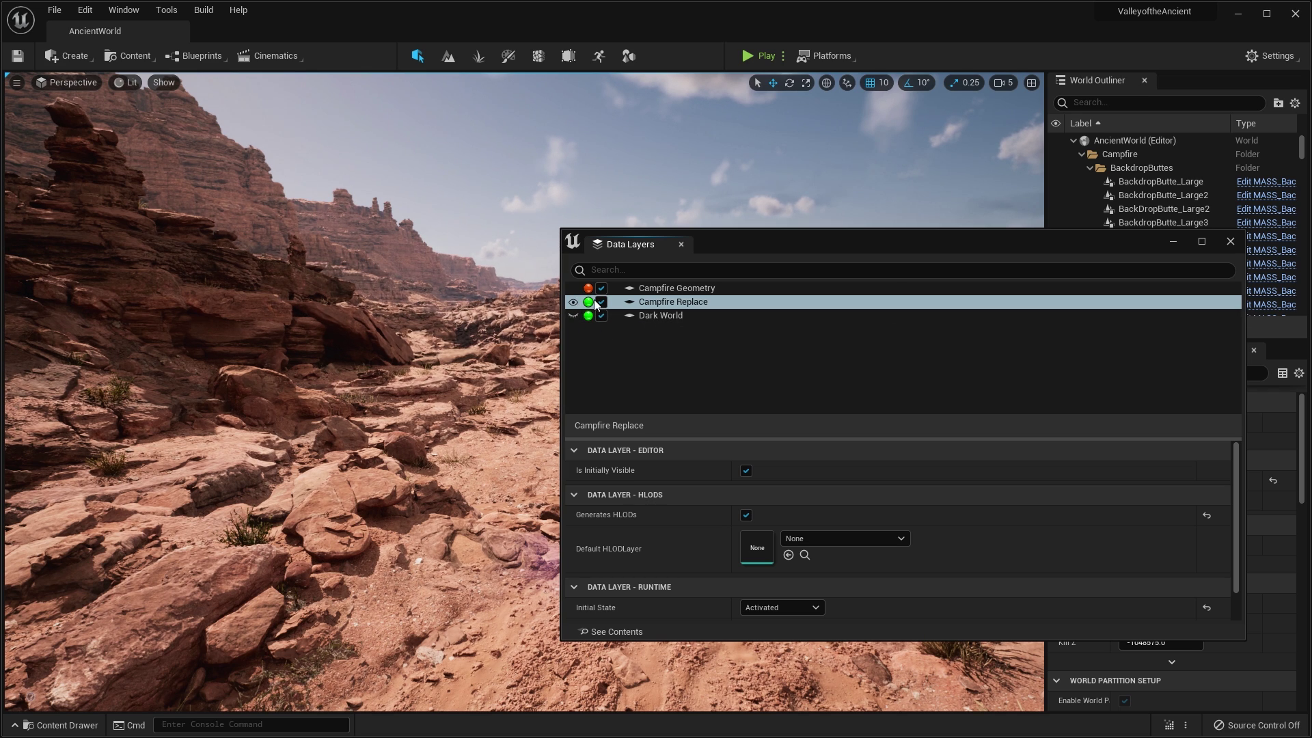
{"action": "left_click", "coordinate": [573, 302]}
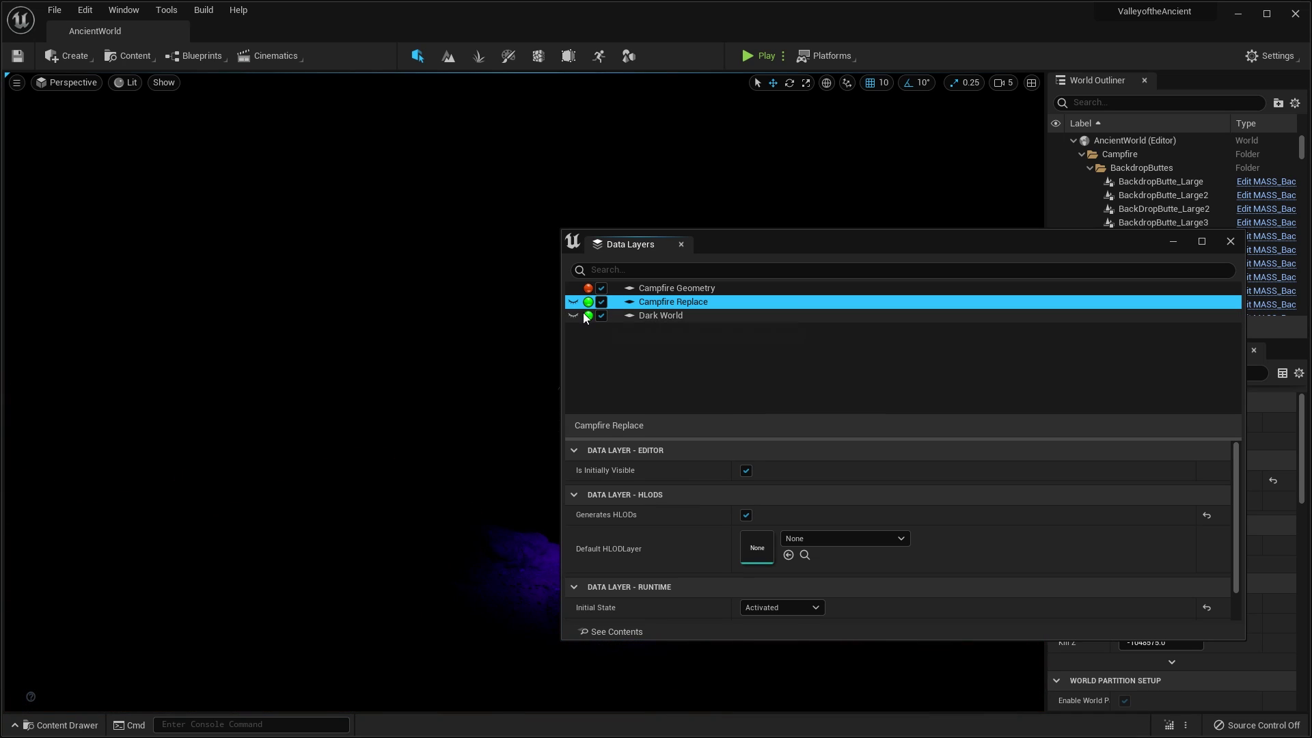
{"action": "left_click", "coordinate": [573, 315]}
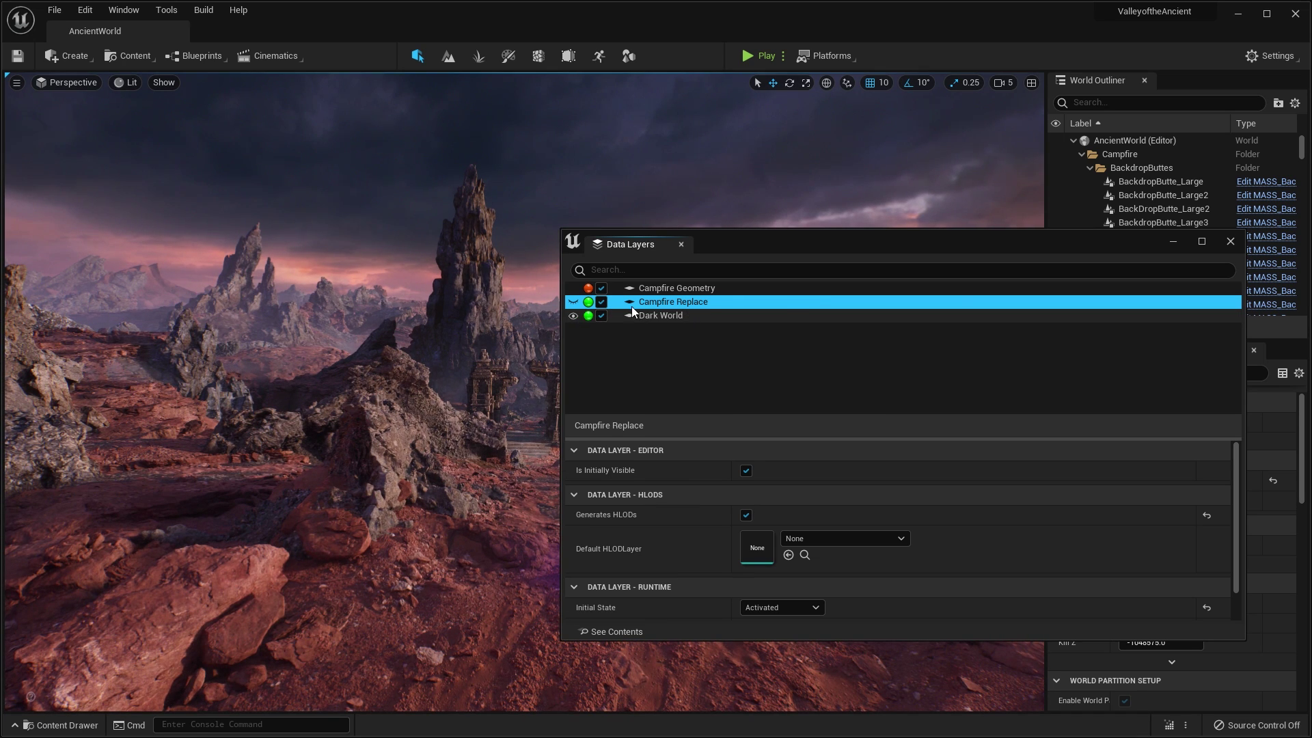
{"action": "left_click", "coordinate": [1175, 248]}
- Look over the ruined stone gate in the dark world and select its SM_Gate_A mesh
{"action": "right_click_drag", "start_coordinate": [656, 383], "coordinate": [601, 383]}
{"action": "right_click_drag", "start_coordinate": [826, 301], "coordinate": [520, 369]}
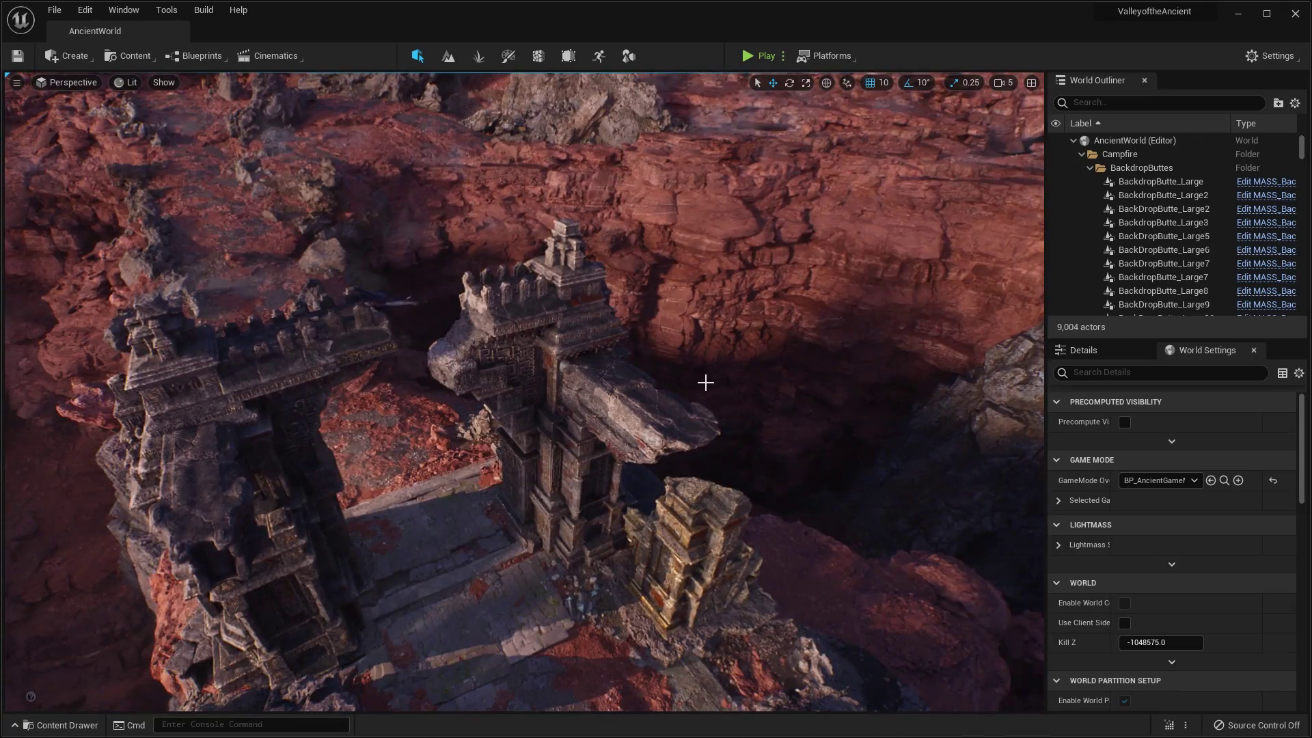
{"action": "scroll", "coordinate": [702, 381], "scroll_direction": "up", "scroll_amount": 3}
{"action": "left_click", "coordinate": [562, 398]}
{"action": "right_click_drag", "start_coordinate": [635, 389], "coordinate": [581, 383]}
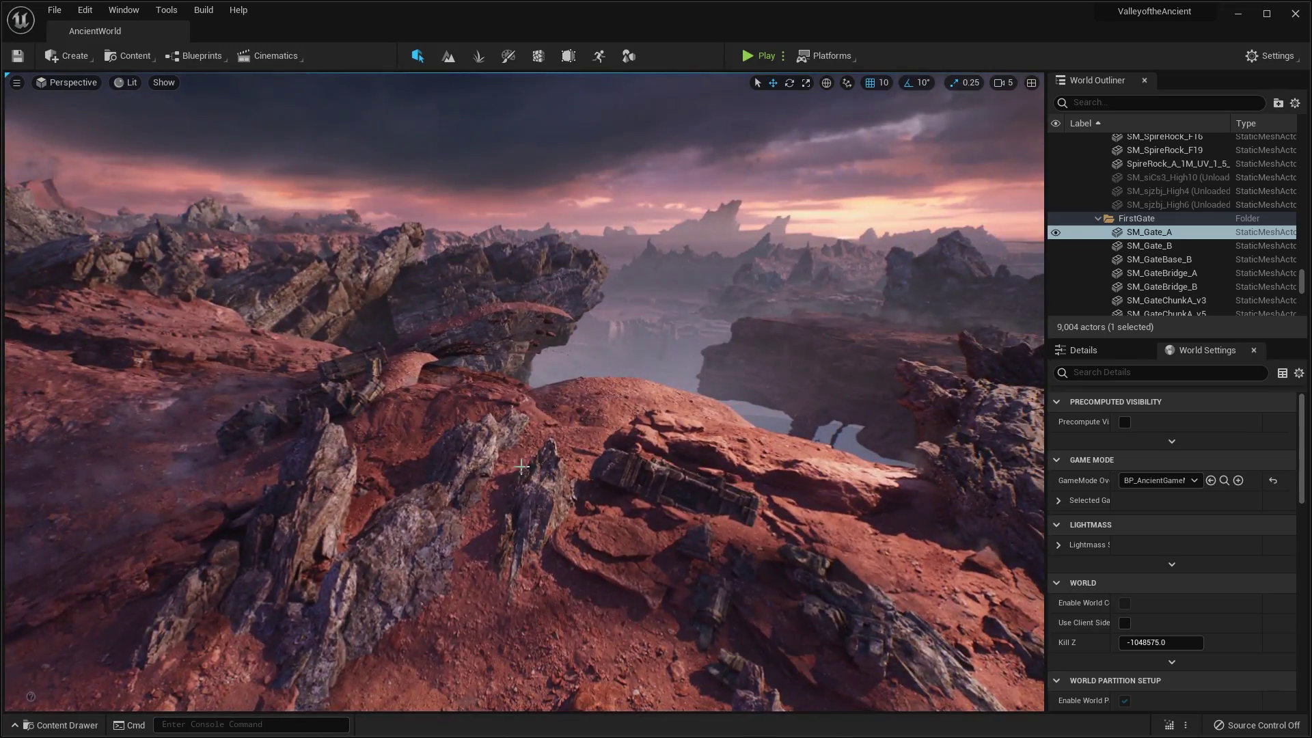
- Survey the dark world's red terrain, rock spires and distant gate from several directions
{"action": "right_click_drag", "start_coordinate": [520, 467], "coordinate": [697, 465]}
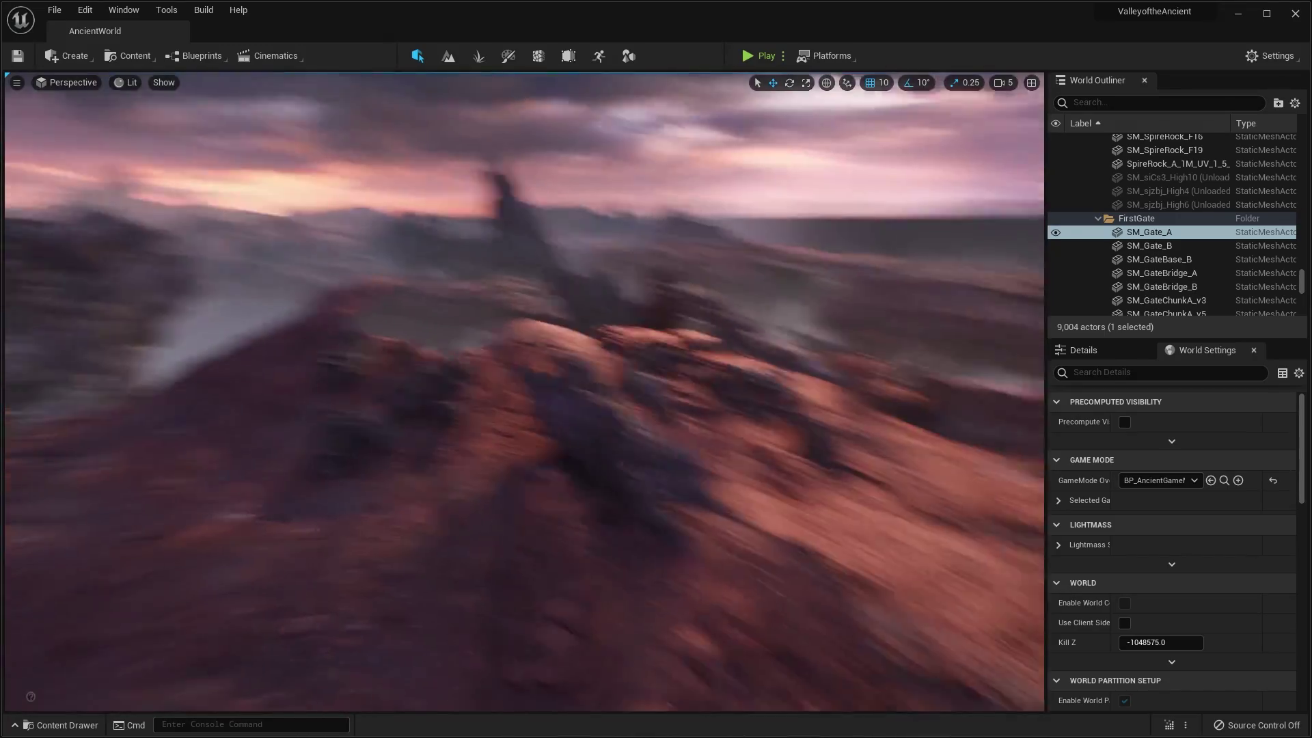
{"action": "right_click_drag", "start_coordinate": [521, 410], "coordinate": [903, 393]}
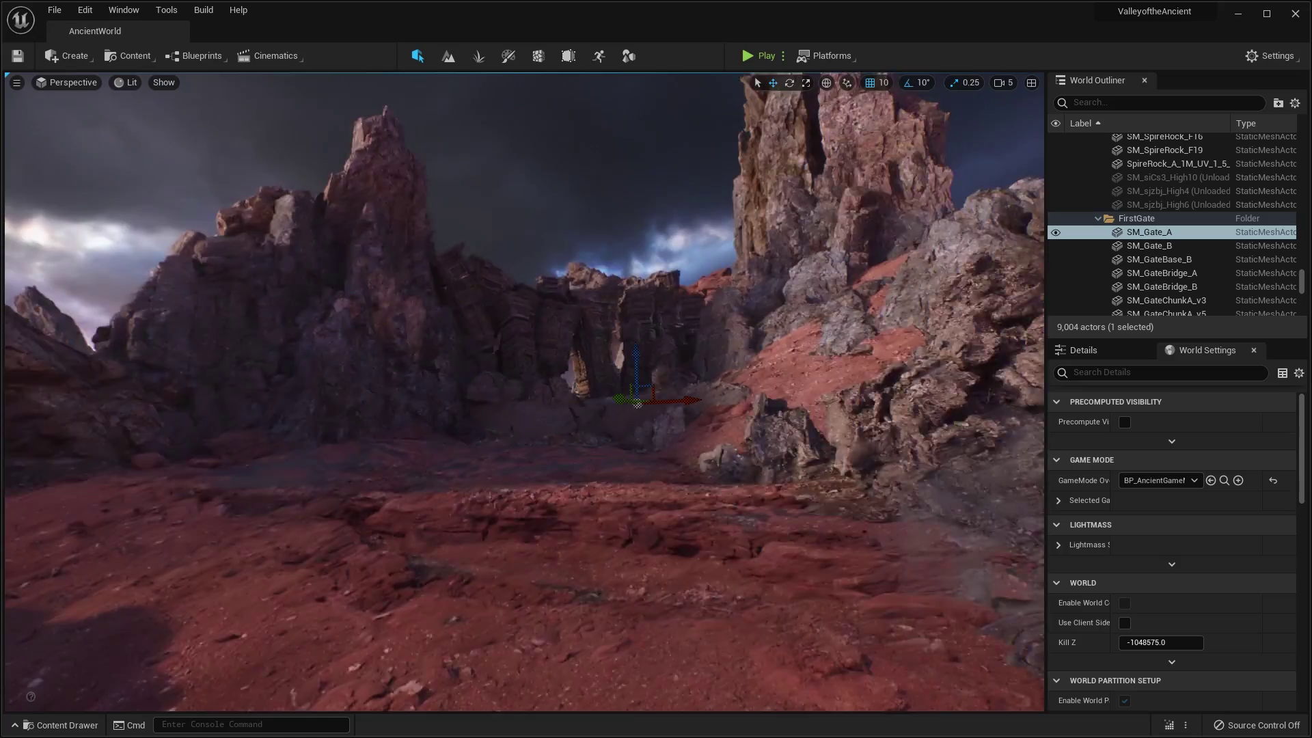
{"action": "key", "text": "w"}
{"action": "right_click_drag", "start_coordinate": [506, 499], "coordinate": [551, 495]}
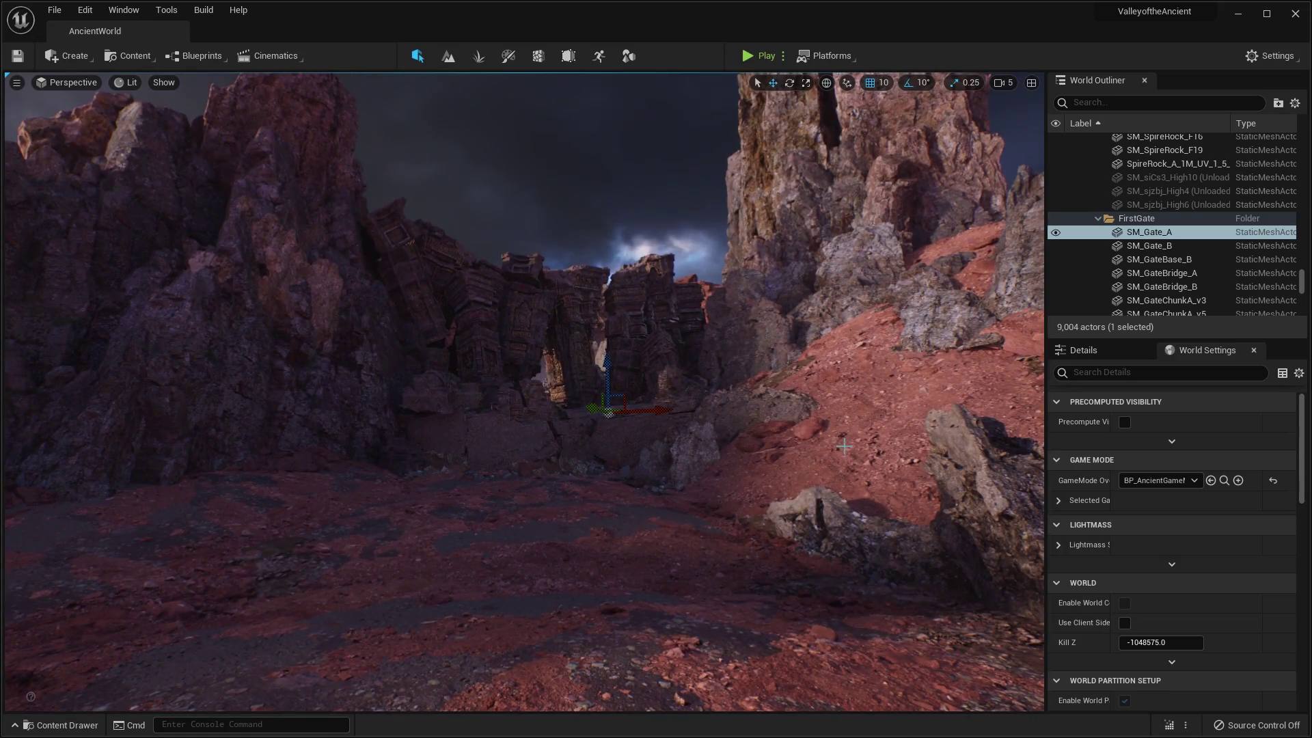
{"action": "right_click_drag", "start_coordinate": [844, 446], "coordinate": [663, 469]}
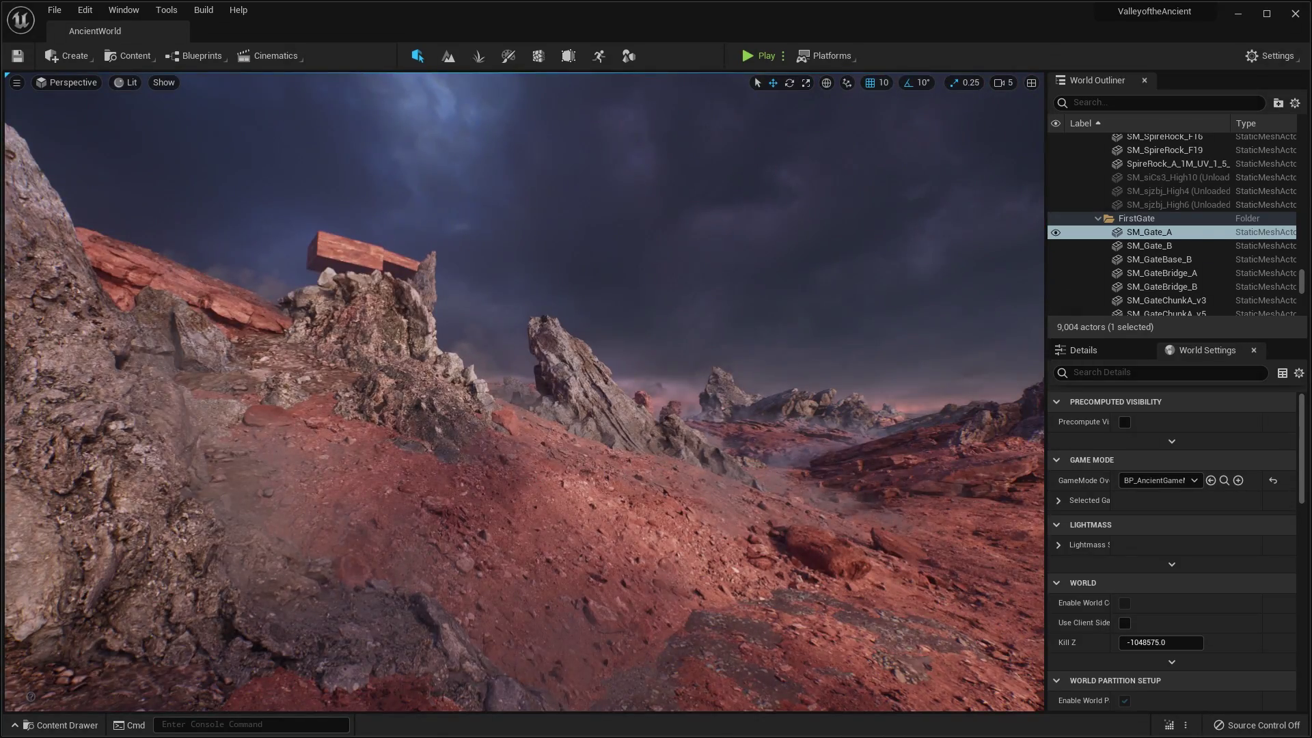
- Fly back to the ruined gate towers and select the SM_GateChunk_B2 piece
{"action": "left_click", "coordinate": [527, 517]}
{"action": "right_click_drag", "start_coordinate": [527, 517], "coordinate": [650, 545]}
{"action": "left_click", "coordinate": [527, 517]}
{"action": "mouse_move", "coordinate": [527, 518]}
{"action": "right_mouse_down"}
{"action": "mouse_move", "coordinate": [527, 544]}
{"action": "mouse_move", "coordinate": [526, 517]}
{"action": "mouse_move", "coordinate": [417, 513]}
{"action": "mouse_move", "coordinate": [547, 520]}
{"action": "mouse_move", "coordinate": [560, 568]}
{"action": "mouse_move", "coordinate": [506, 560]}
{"action": "mouse_move", "coordinate": [526, 518]}
{"action": "right_mouse_up"}
{"action": "left_click", "coordinate": [526, 517]}
{"action": "key", "text": "w"}
{"action": "key", "text": "w"}
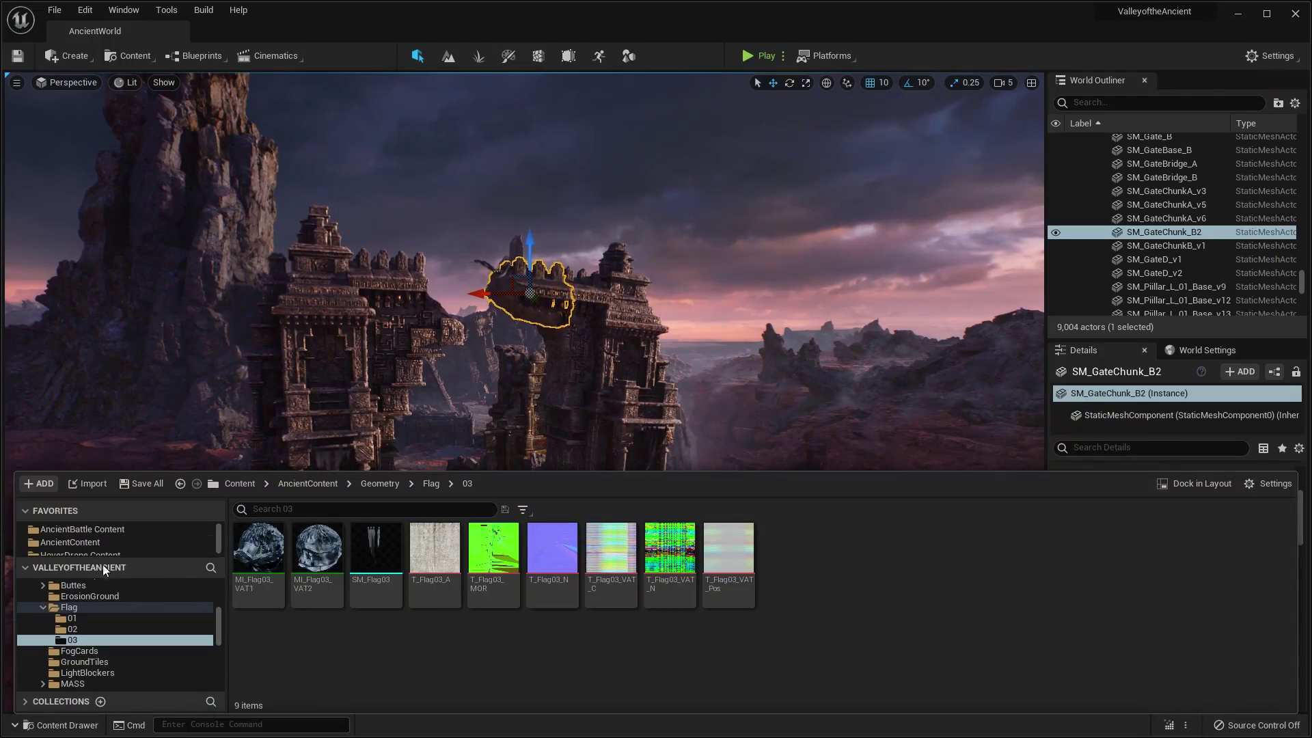
- Browse the project content to the AncientBattle Content Blueprints AncientOne folder and open the BP_AncientOne blueprint
{"action": "scroll", "coordinate": [162, 583], "scroll_direction": "down", "scroll_amount": 2}
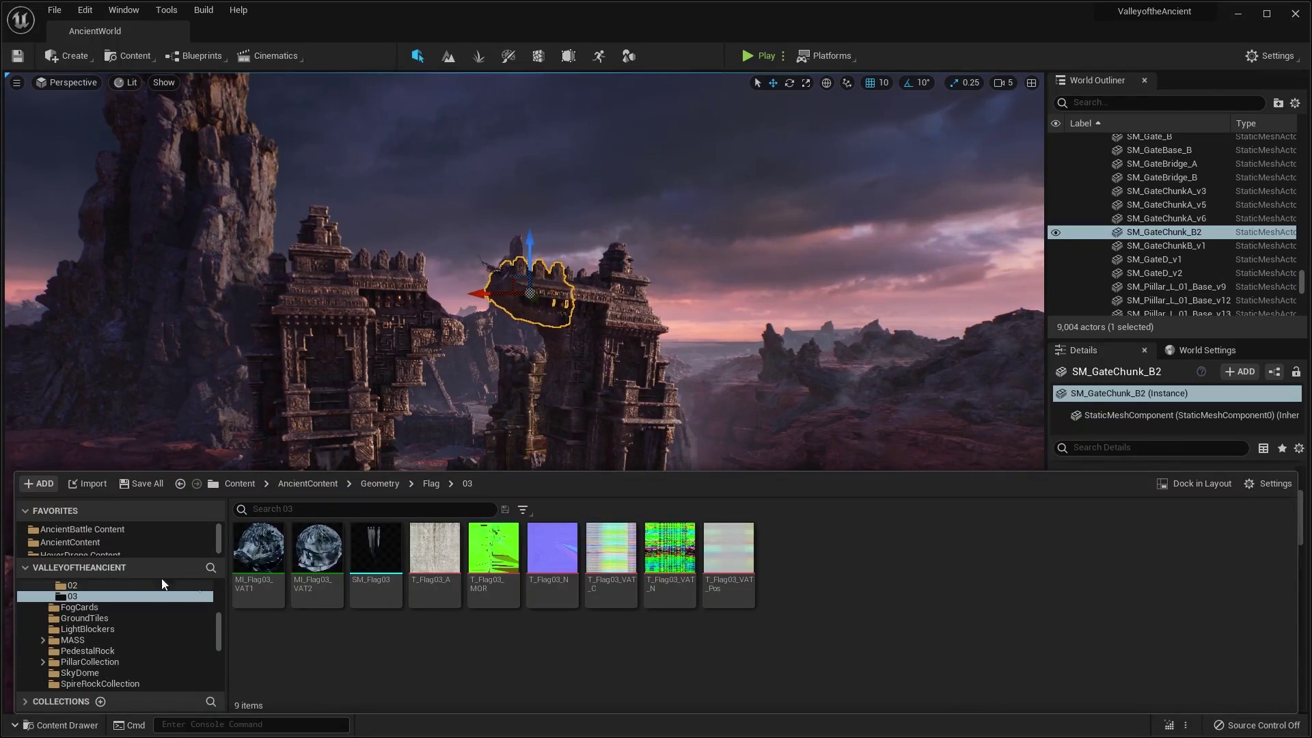
{"action": "left_click_drag", "start_coordinate": [220, 629], "coordinate": [209, 585]}
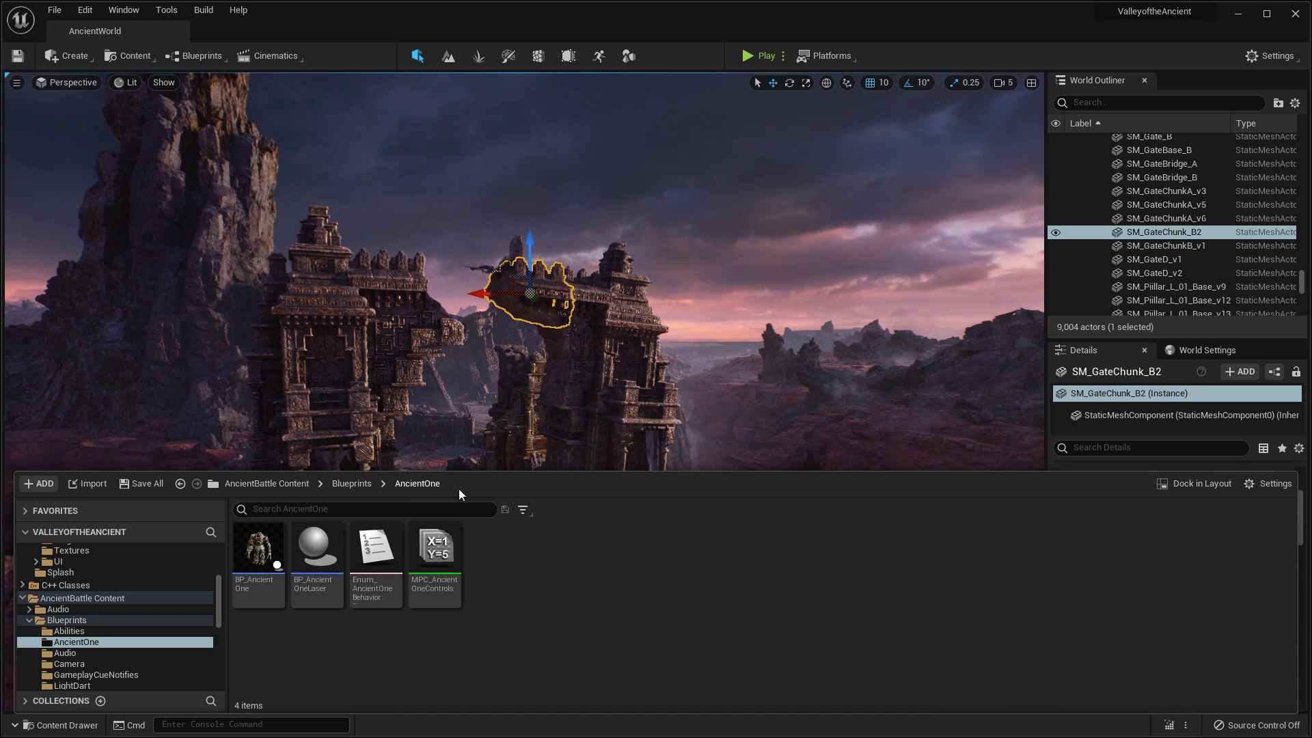
{"action": "double_click", "coordinate": [259, 546]}
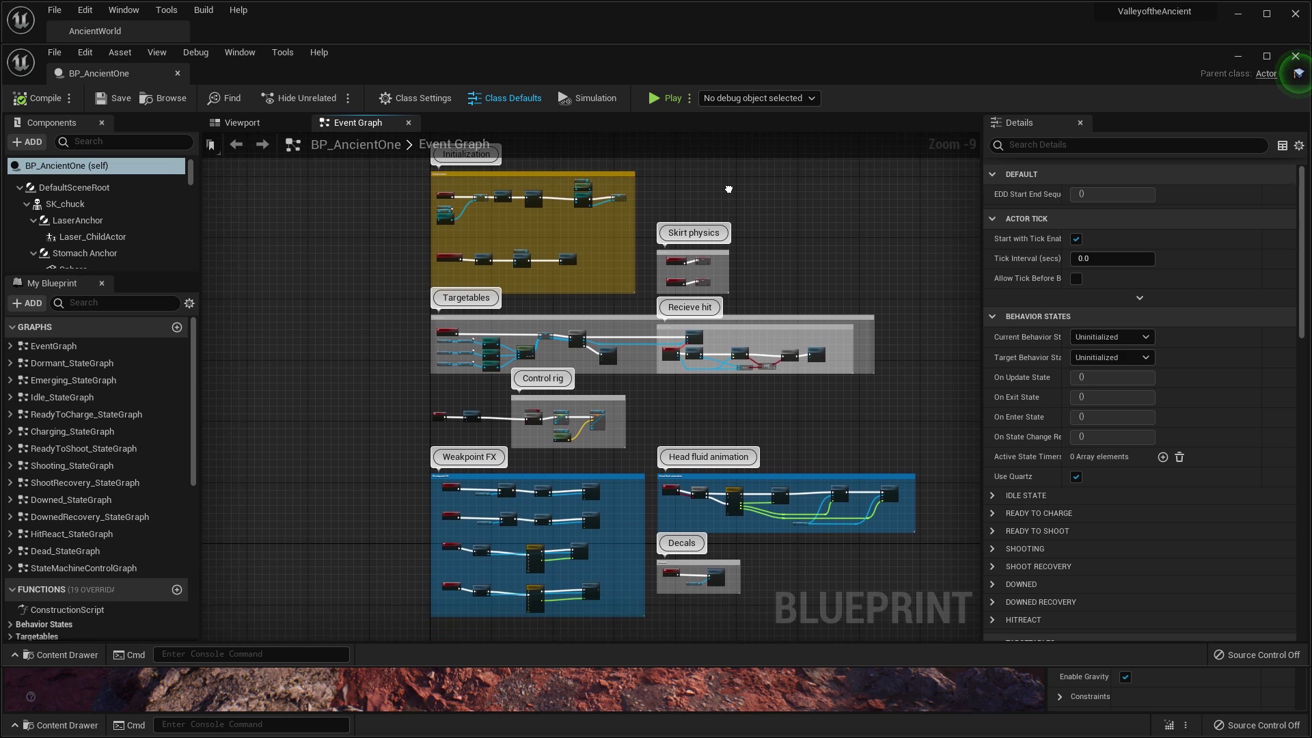
- Show the blueprint's 3D preview and examine the ancient robot's body and shoulder armor up close
{"action": "left_click", "coordinate": [241, 123]}
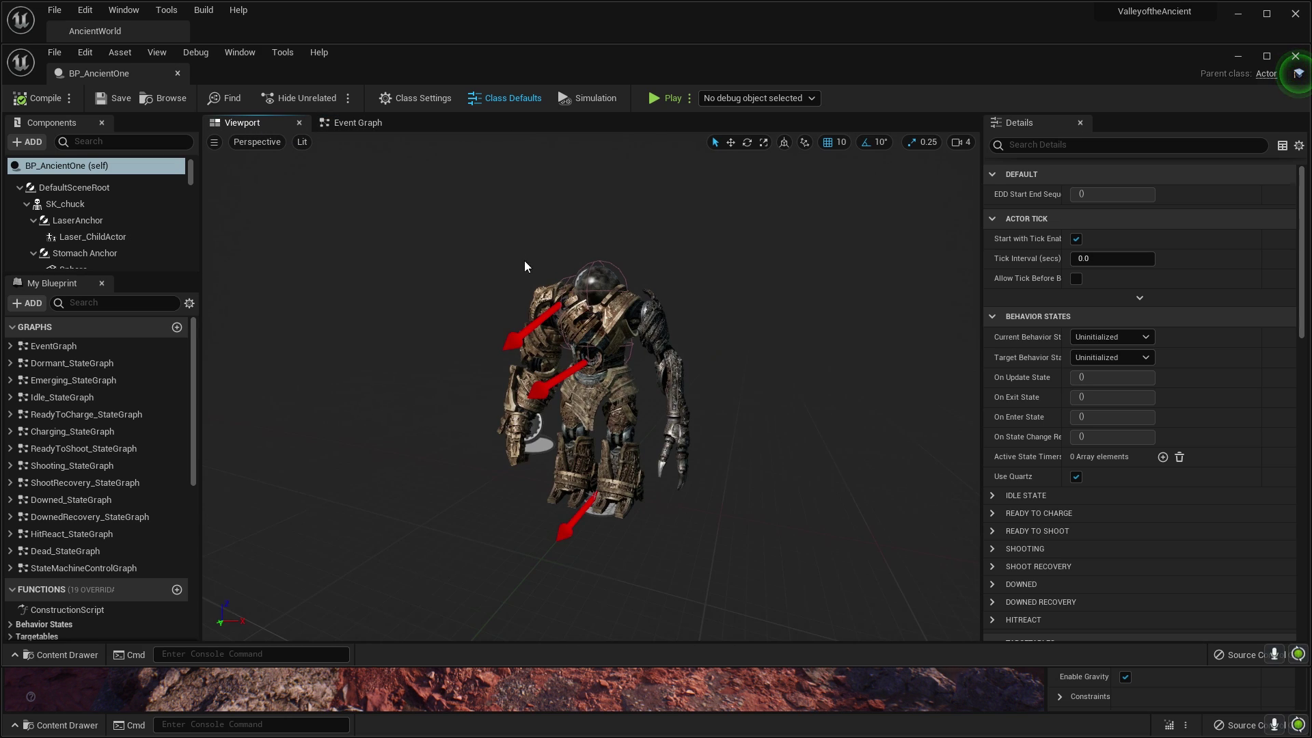
{"action": "left_click", "coordinate": [624, 302]}
{"action": "key", "text": "f"}
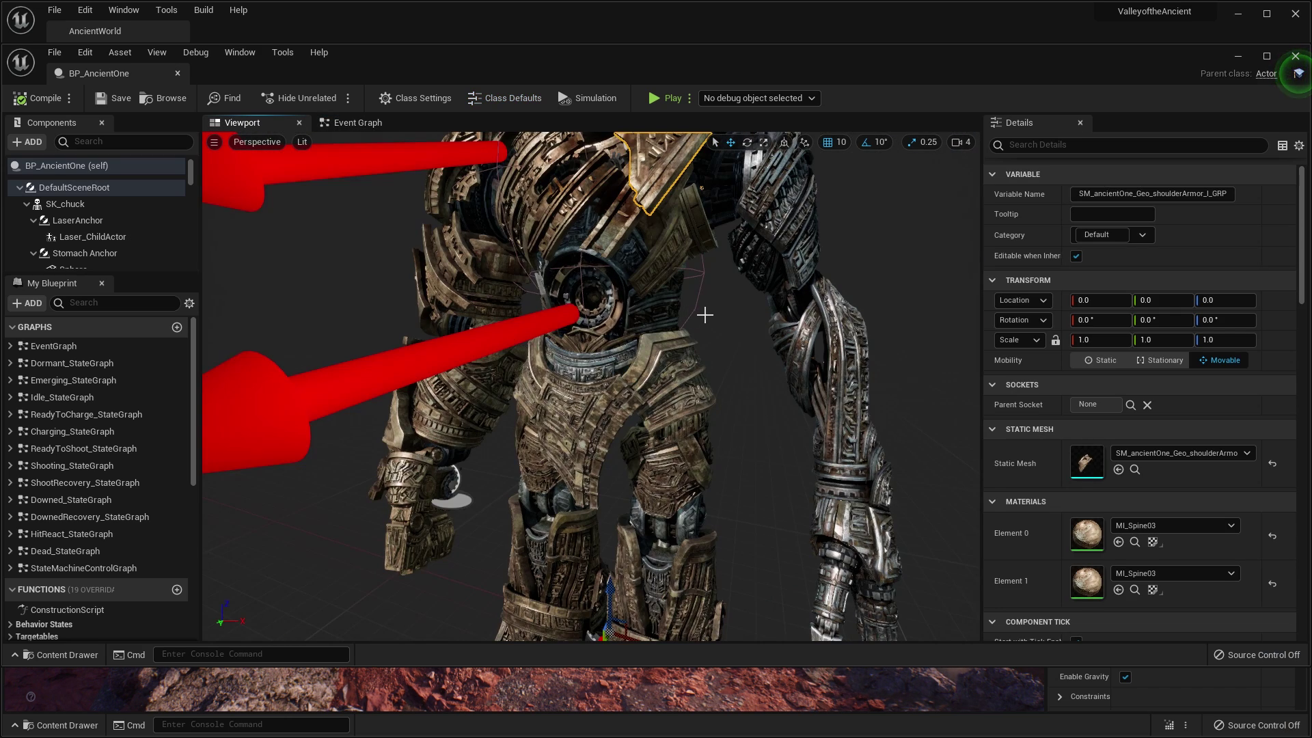
{"action": "mouse_move", "coordinate": [691, 302]}
{"action": "right_mouse_down"}
{"action": "mouse_move", "coordinate": [691, 328]}
{"action": "mouse_move", "coordinate": [701, 304]}
{"action": "right_mouse_up"}
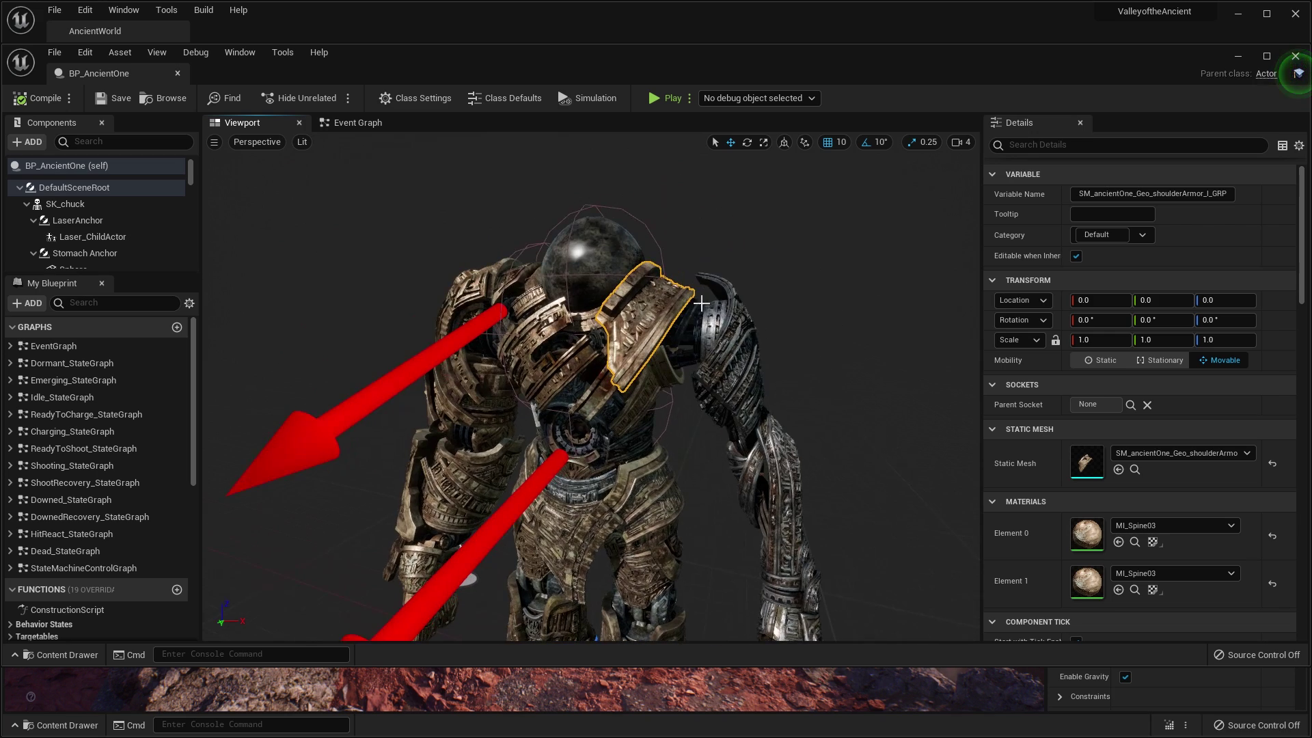
{"action": "left_click", "coordinate": [760, 361]}
{"action": "right_click_drag", "start_coordinate": [786, 471], "coordinate": [772, 459]}
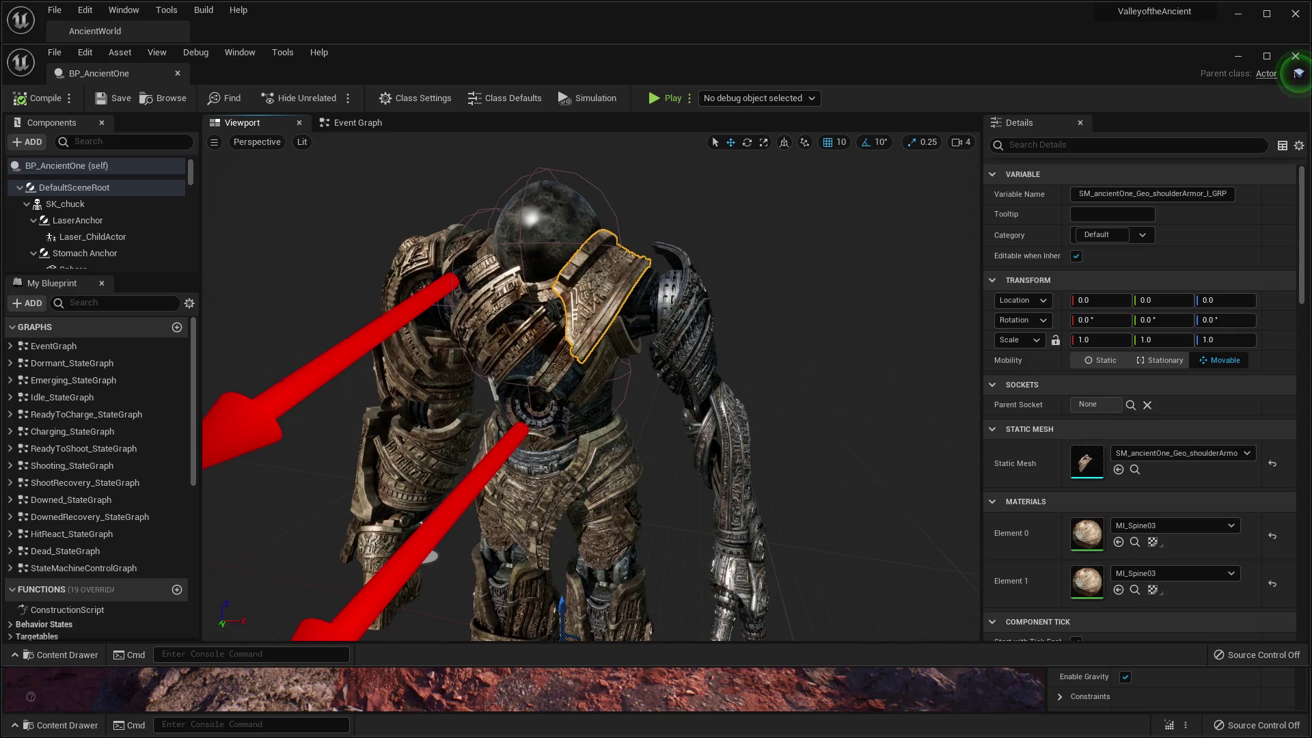
{"action": "key", "text": "f"}
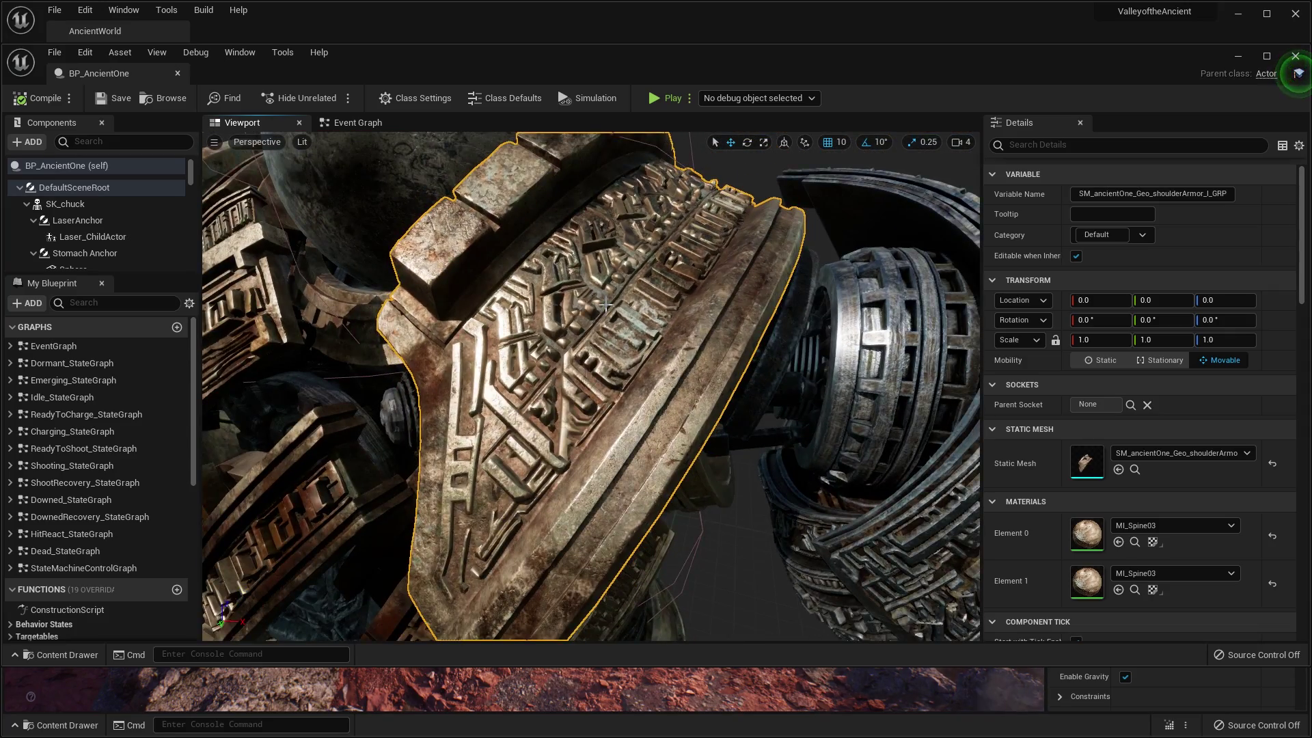
{"action": "right_click_drag", "start_coordinate": [605, 305], "coordinate": [717, 281]}
- Select the SK_chuck component, locate its skeletal mesh in the project content, and open SK_AncientOne_Processed
{"action": "left_click", "coordinate": [94, 205]}
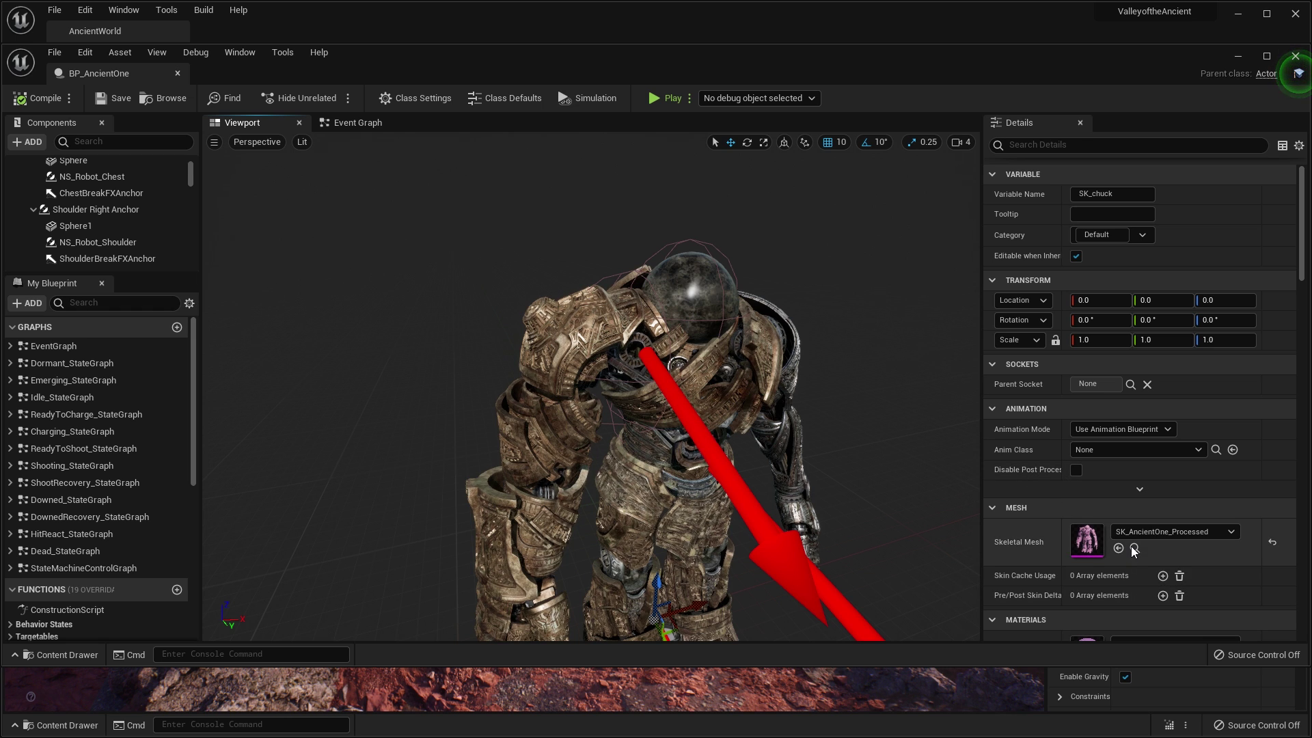
{"action": "left_click", "coordinate": [1135, 549]}
{"action": "double_click", "coordinate": [803, 537]}
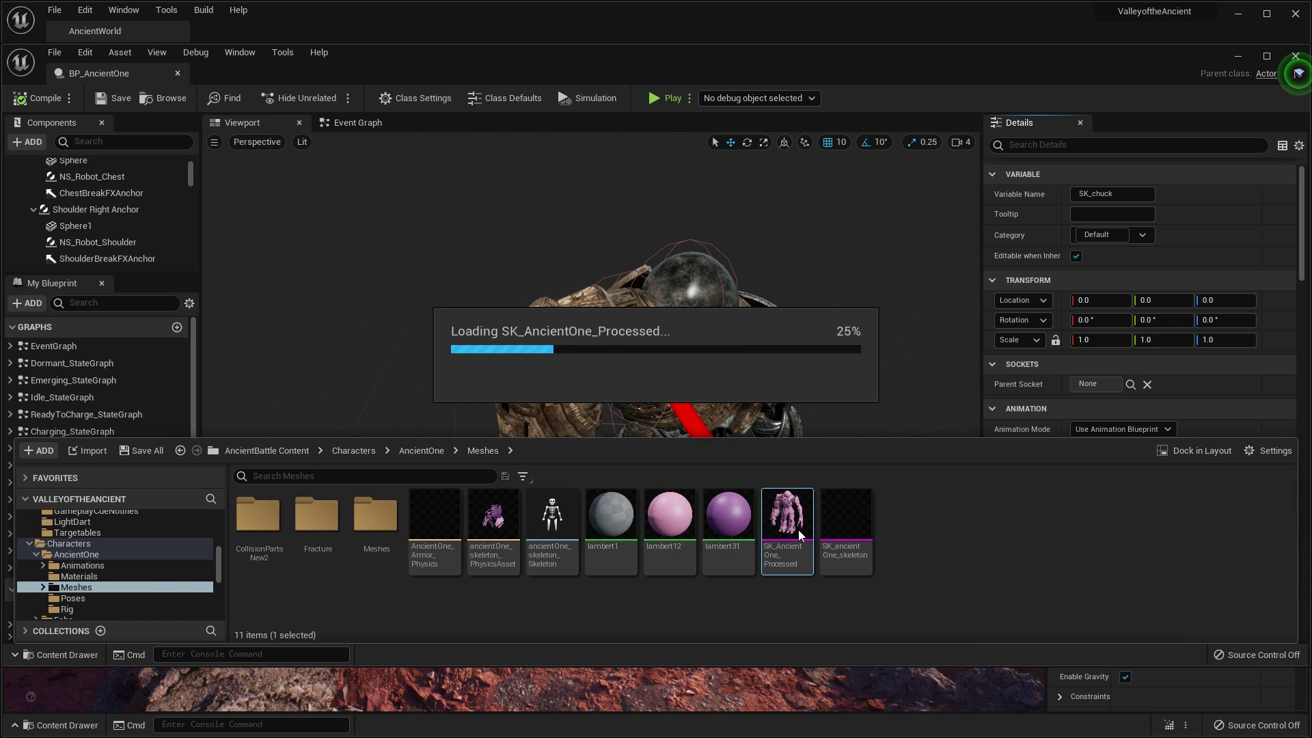
- Examine the SK_AncientOne_Processed mesh's waist and legs up close, and close its asset editor
{"action": "scroll", "coordinate": [694, 301], "scroll_direction": "up", "scroll_amount": 6}
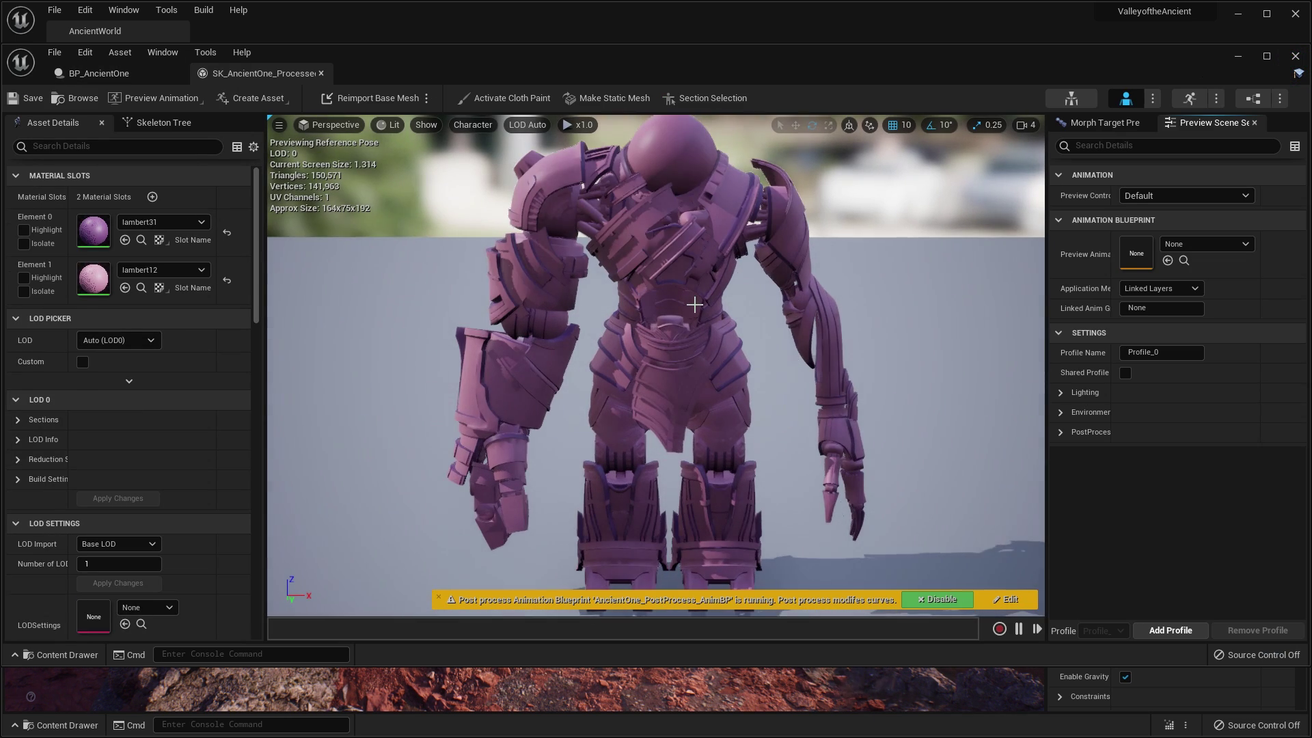
{"action": "left_click_drag", "start_coordinate": [694, 301], "coordinate": [567, 444], "text": "alt"}
{"action": "scroll", "coordinate": [725, 363], "scroll_direction": "down", "scroll_amount": 5}
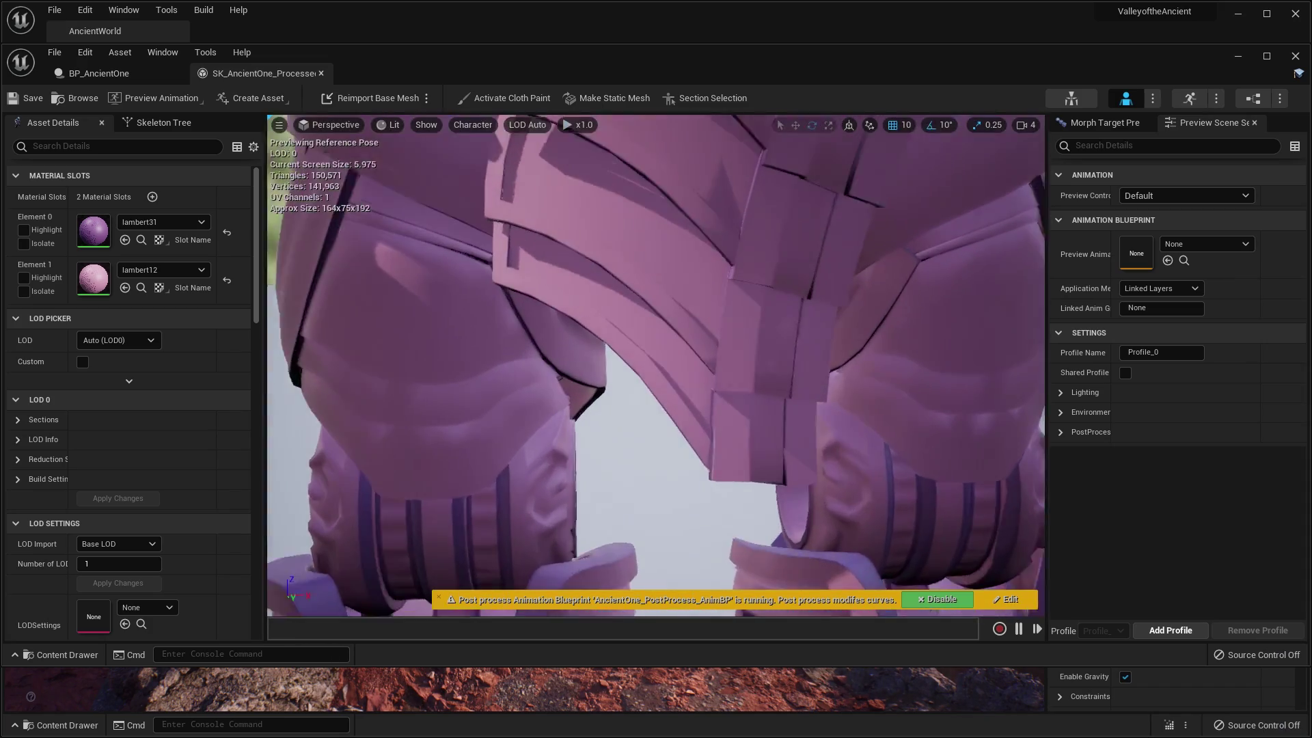
{"action": "left_click", "coordinate": [321, 73]}
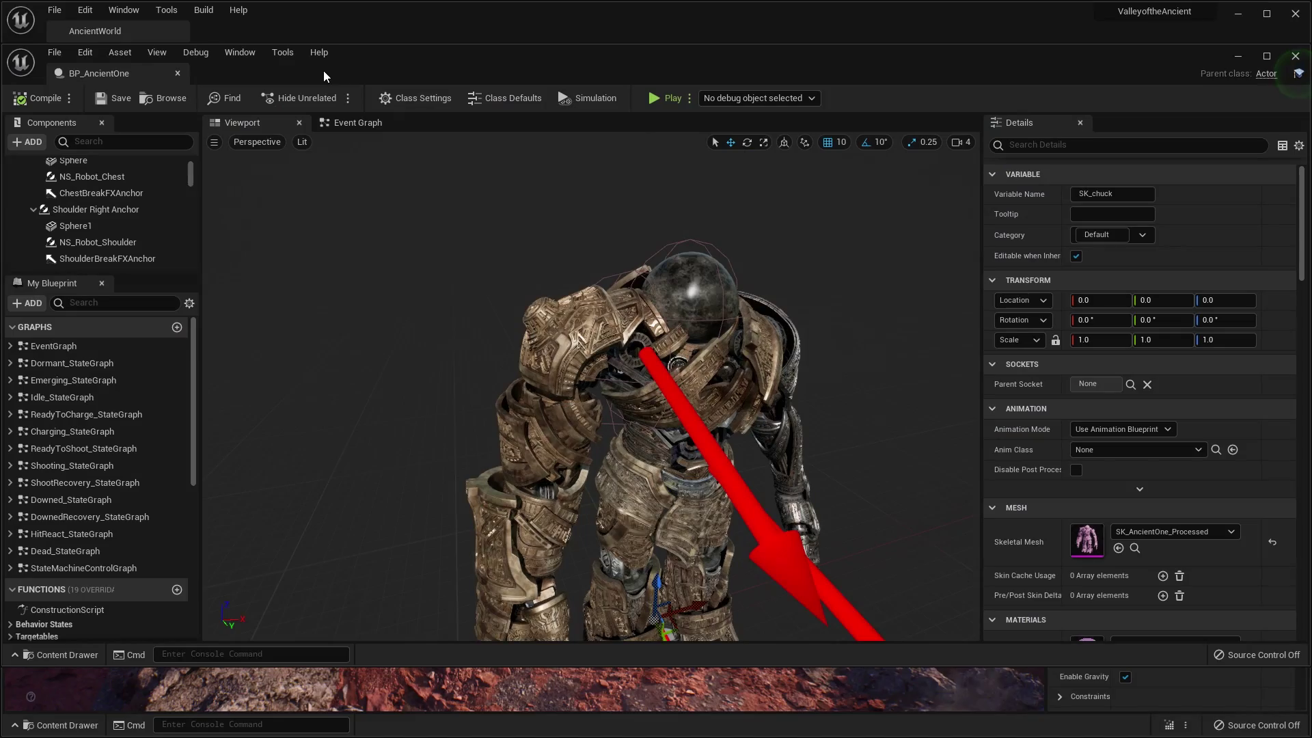
- Move the robot's right upper-arm armor away to X -120, inspect the shoulder gears underneath, and undo the move
{"action": "left_click", "coordinate": [637, 348]}
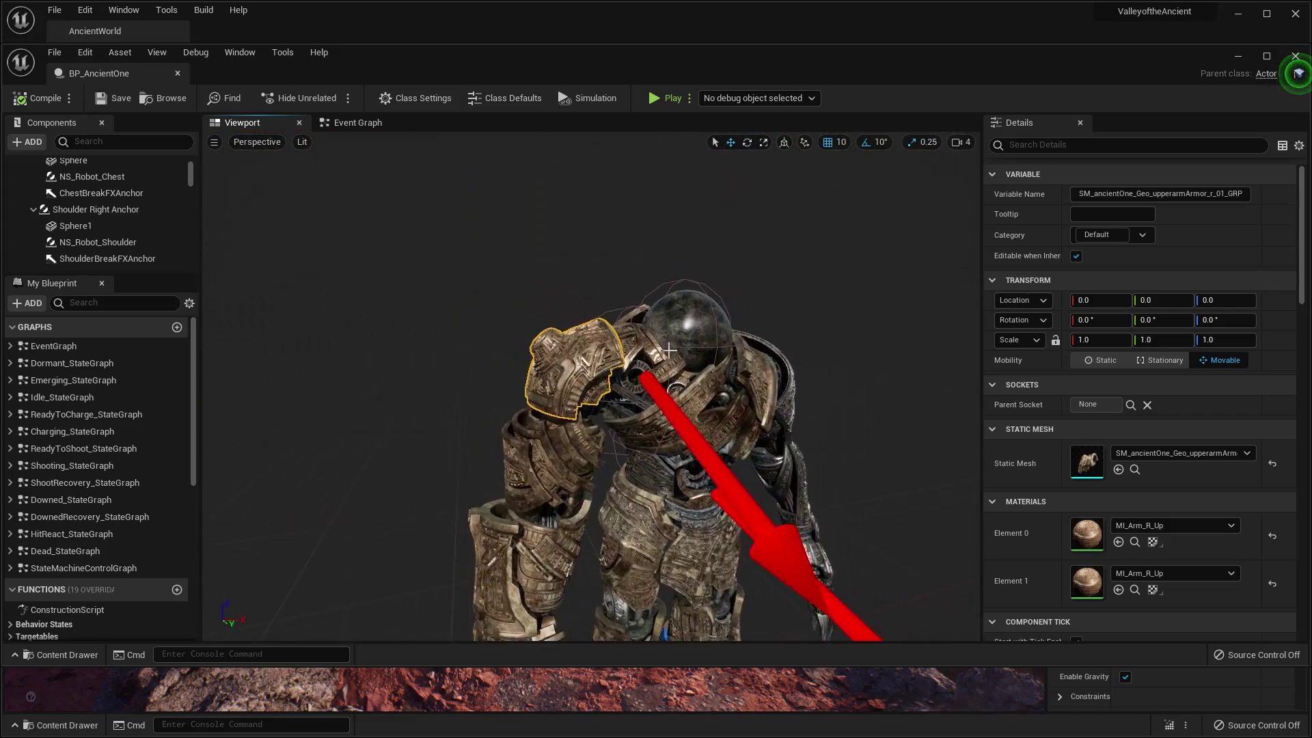
{"action": "left_click_drag", "start_coordinate": [669, 350], "coordinate": [669, 437]}
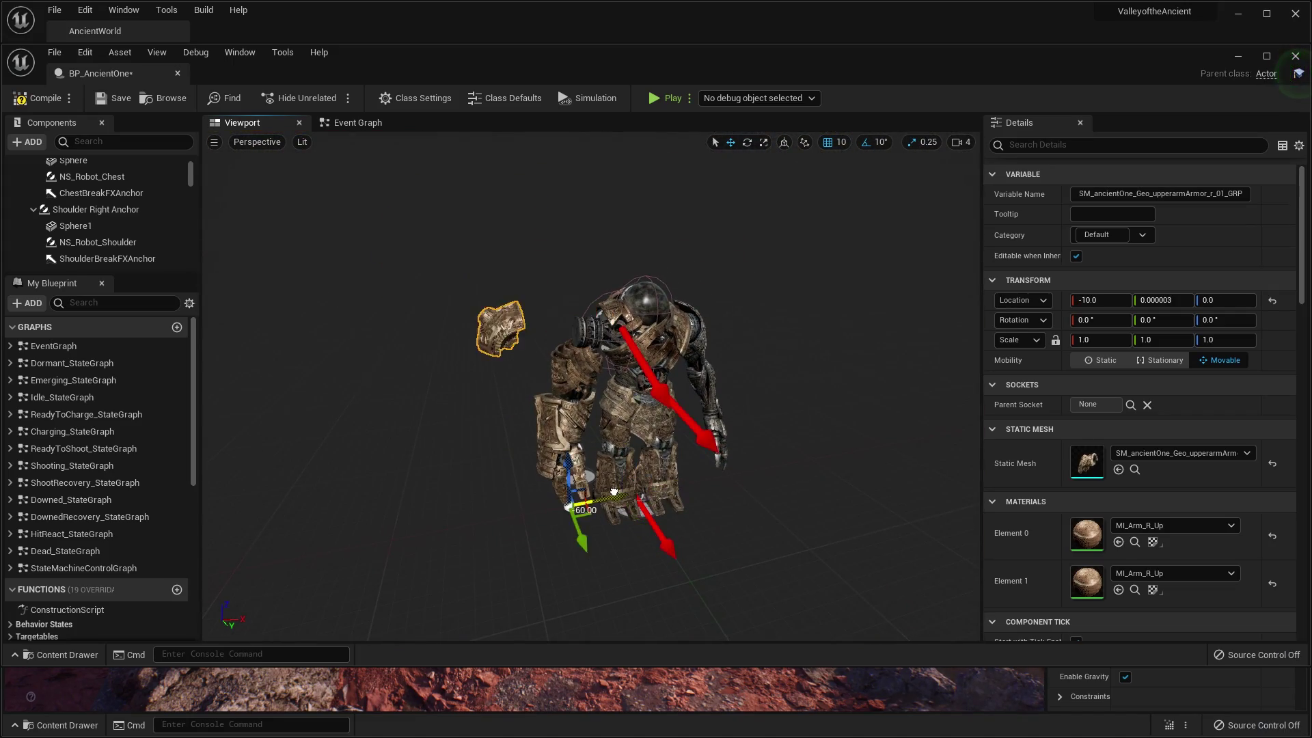
{"action": "key", "text": "w"}
{"action": "right_click_drag", "start_coordinate": [611, 371], "coordinate": [642, 247]}
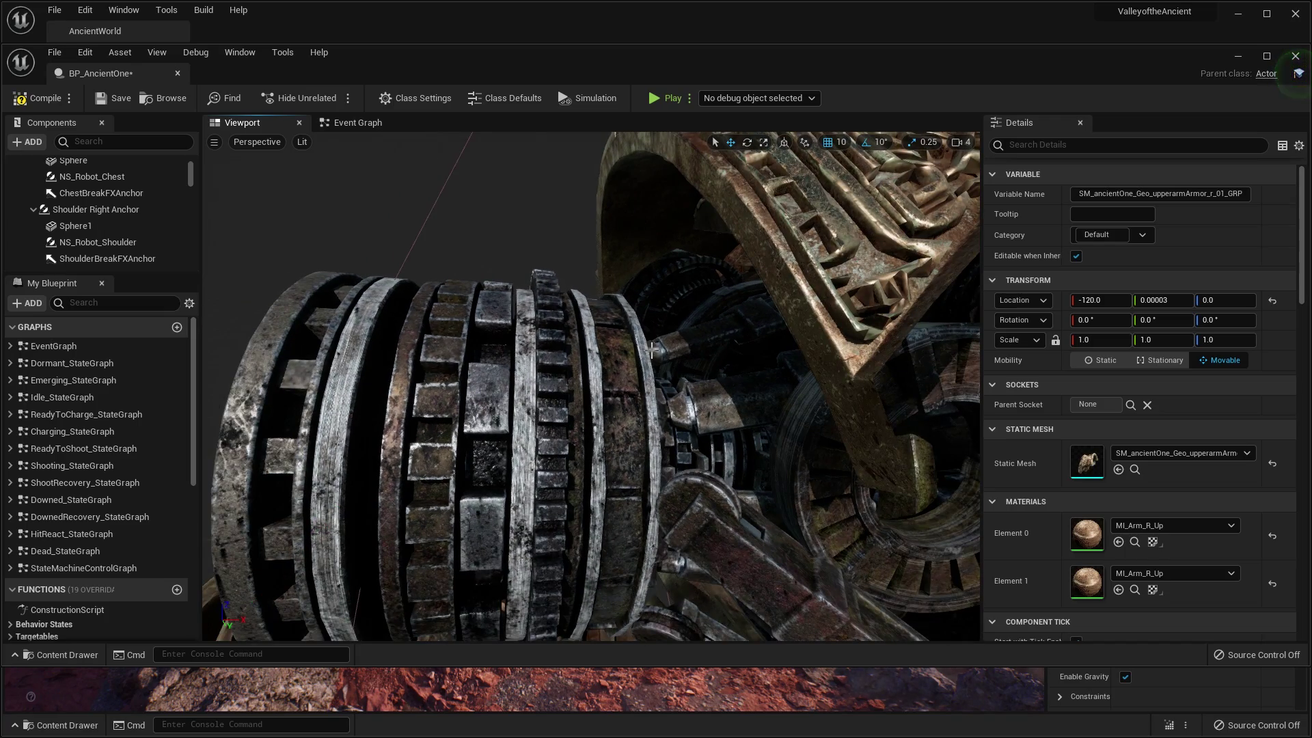
{"action": "right_click_drag", "start_coordinate": [652, 350], "coordinate": [662, 362]}
{"action": "key", "text": "q"}
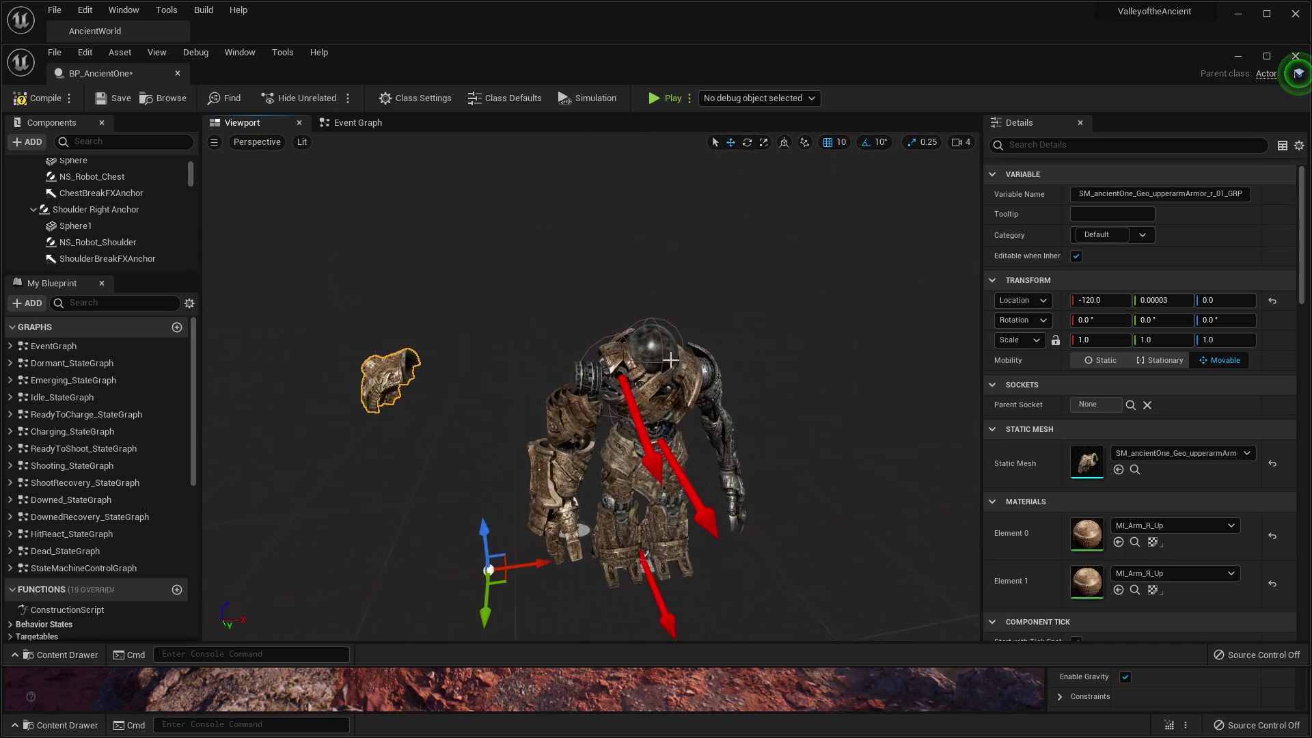
{"action": "key", "text": "ctrl+z"}
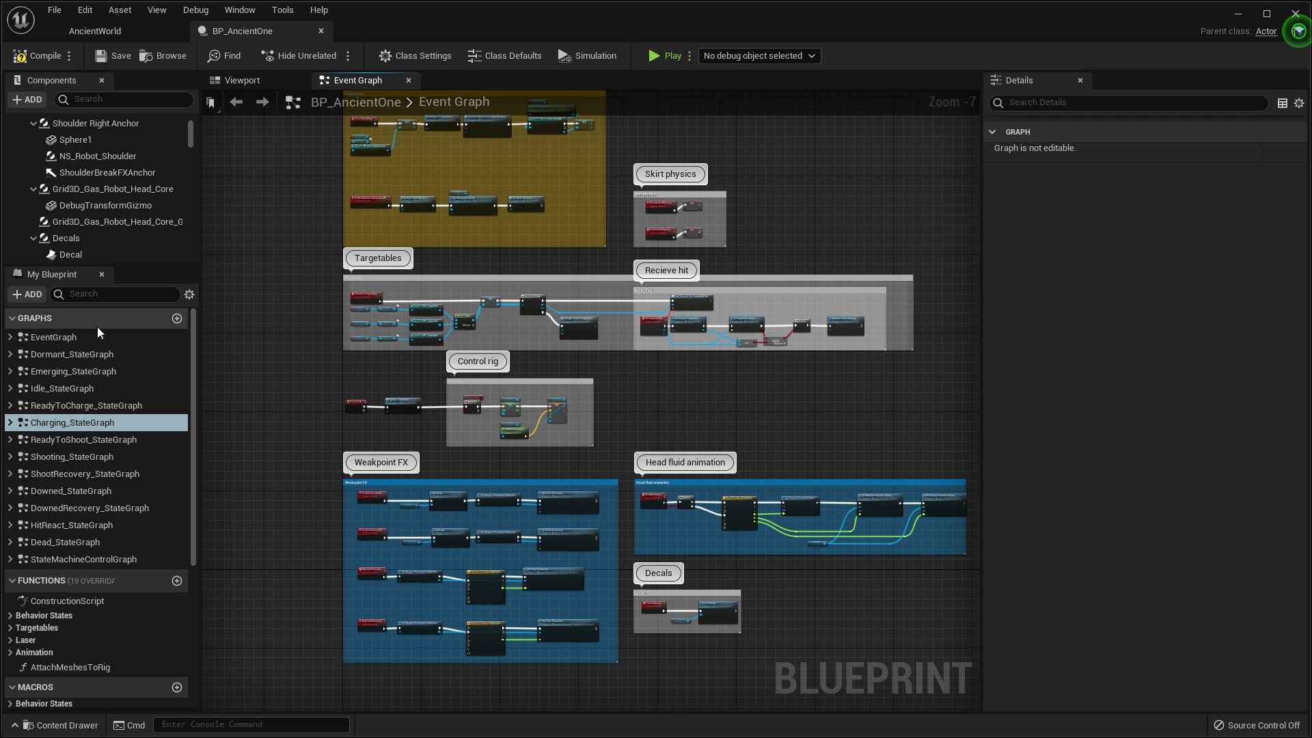
- Open Dormant_StateGraph and Shooting_StateGraph in turn and look over their node groups
{"action": "left_click", "coordinate": [89, 338]}
{"action": "double_click", "coordinate": [75, 354]}
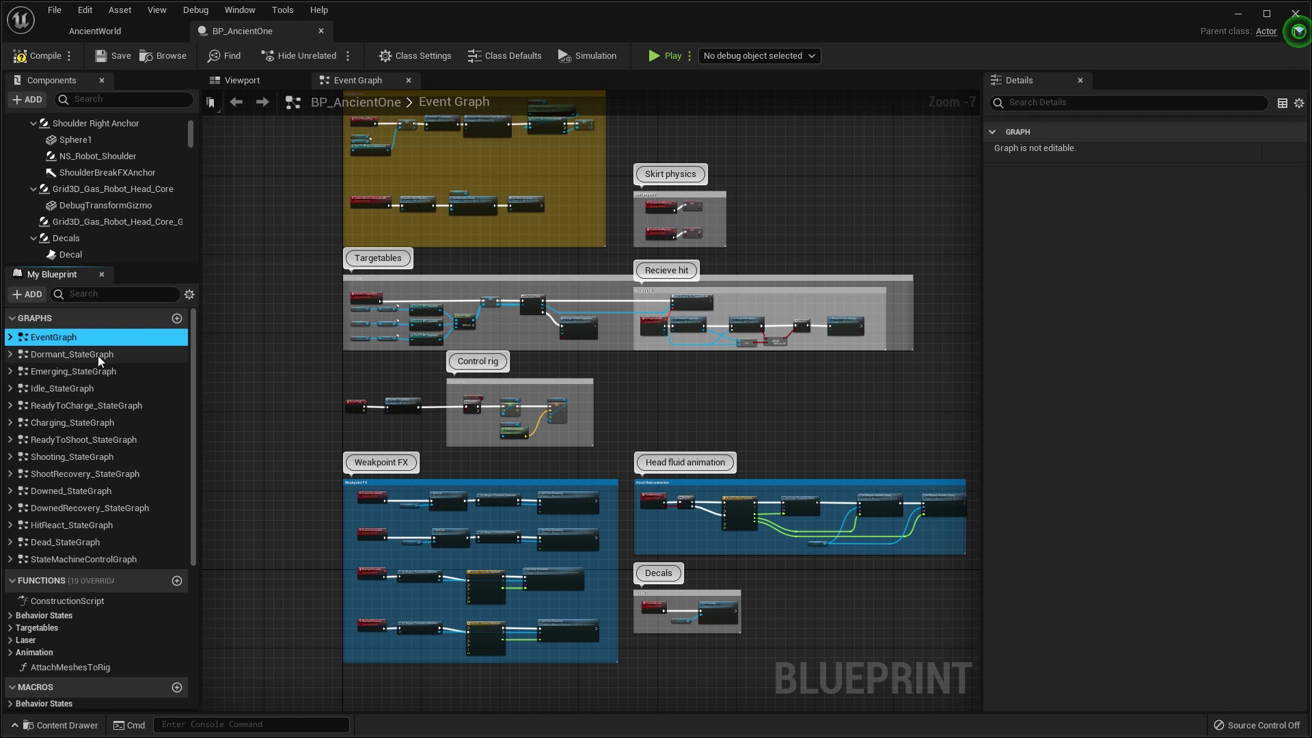
{"action": "right_click_drag", "start_coordinate": [236, 364], "coordinate": [257, 304]}
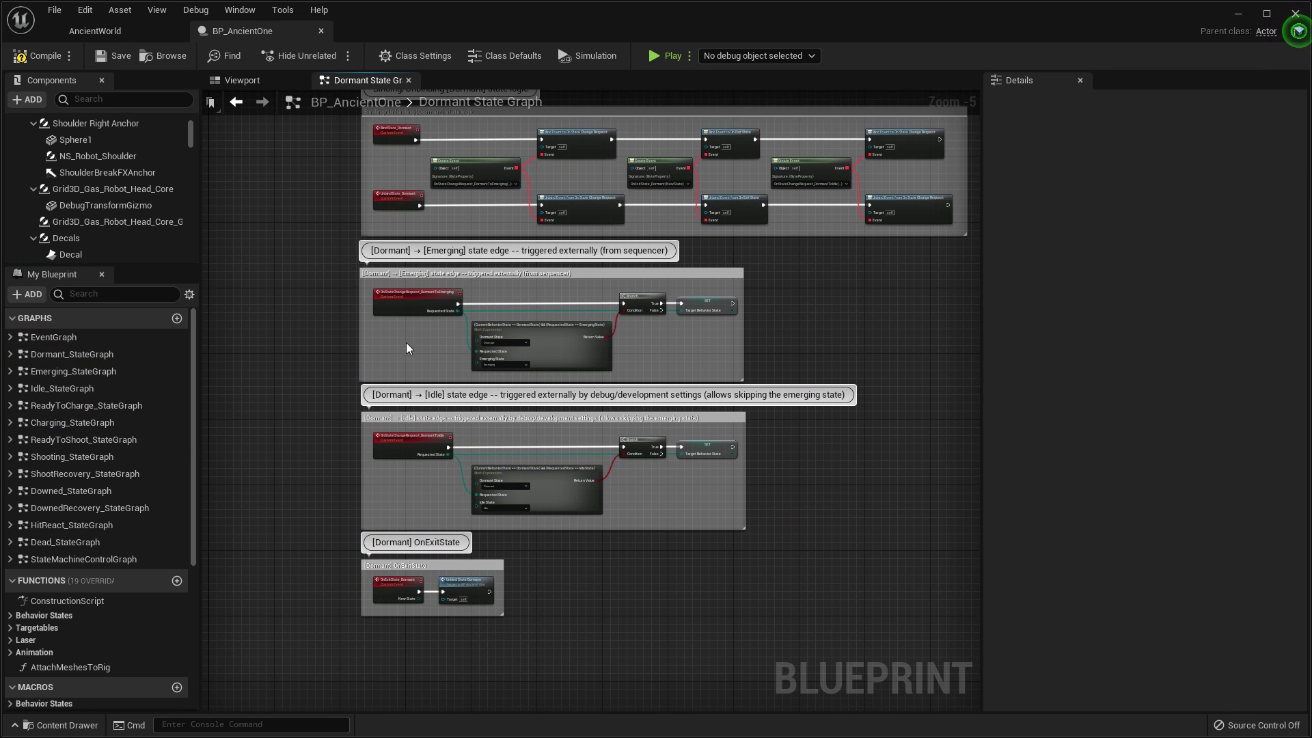
{"action": "scroll", "coordinate": [409, 251], "scroll_direction": "up", "scroll_amount": 1}
{"action": "double_click", "coordinate": [72, 456]}
{"action": "right_click_drag", "start_coordinate": [296, 371], "coordinate": [369, 341]}
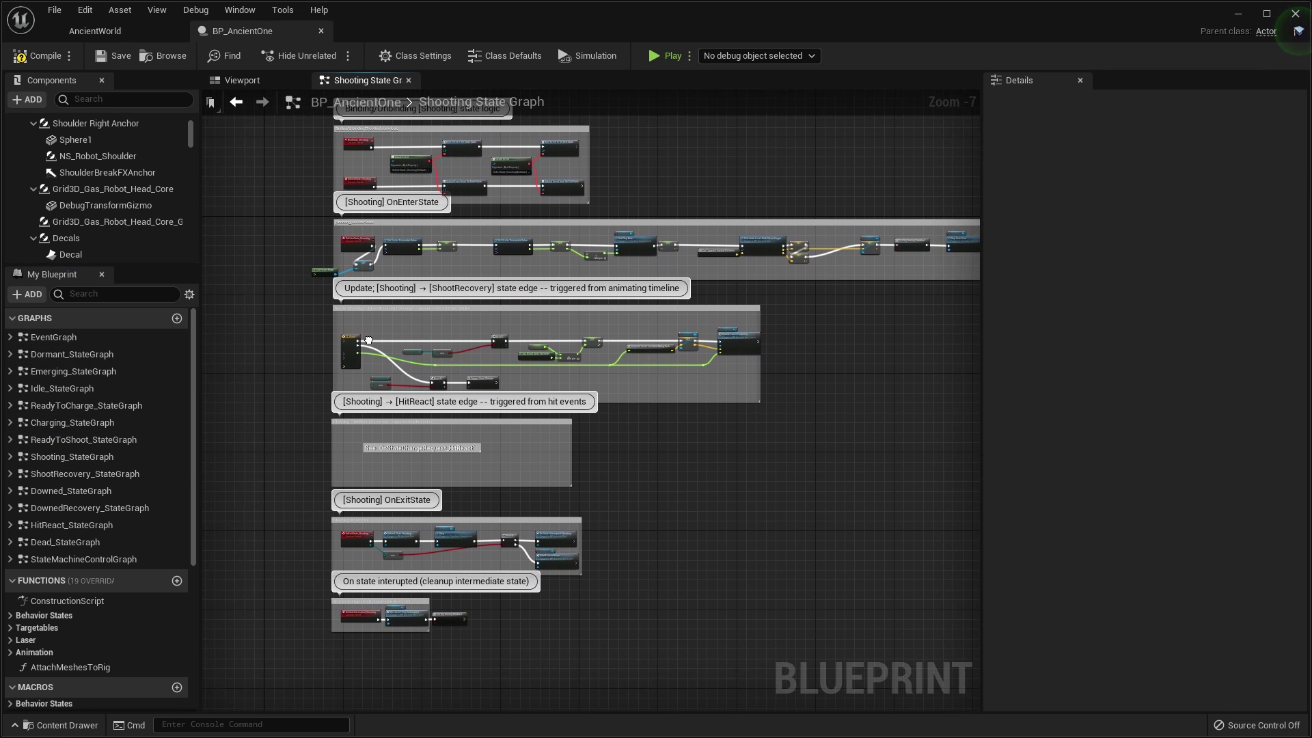
- Open ShootRecovery_StateGraph and examine its OnEnterState and Idle state-edge node groups up close
{"action": "double_click", "coordinate": [62, 474]}
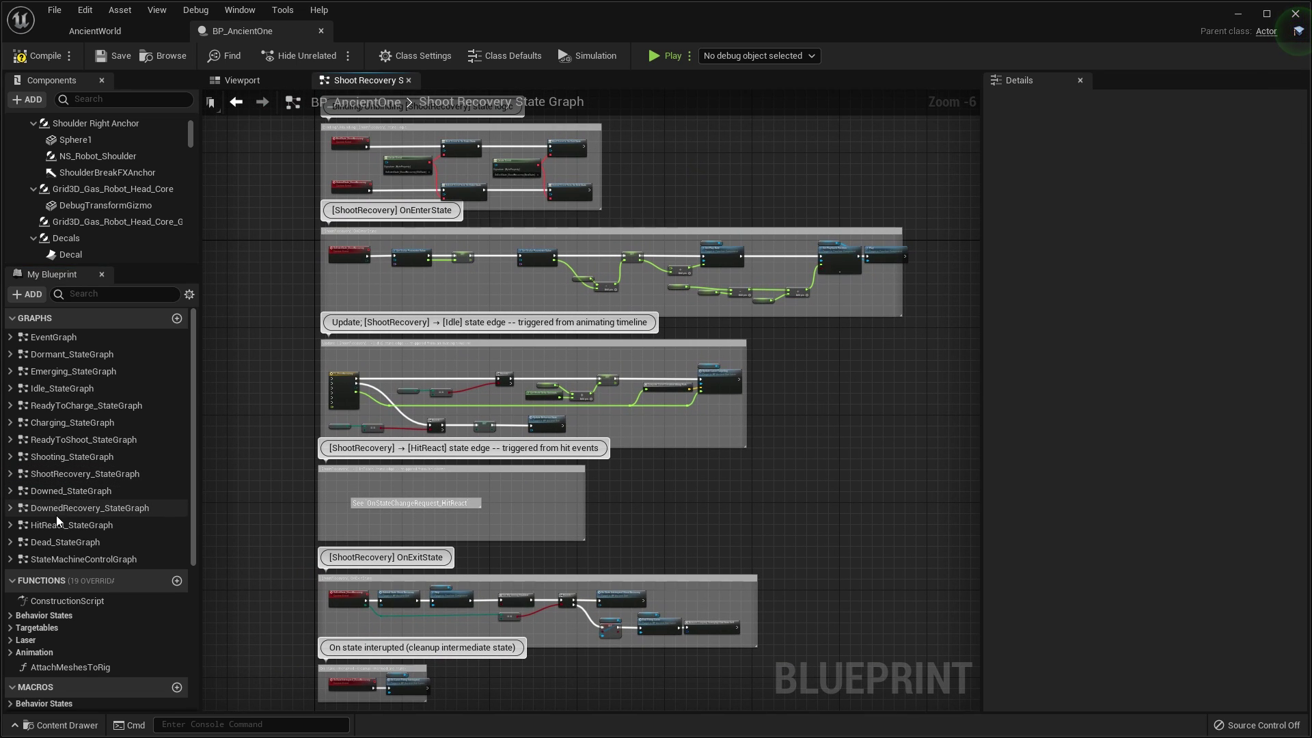
{"action": "left_click", "coordinate": [80, 496]}
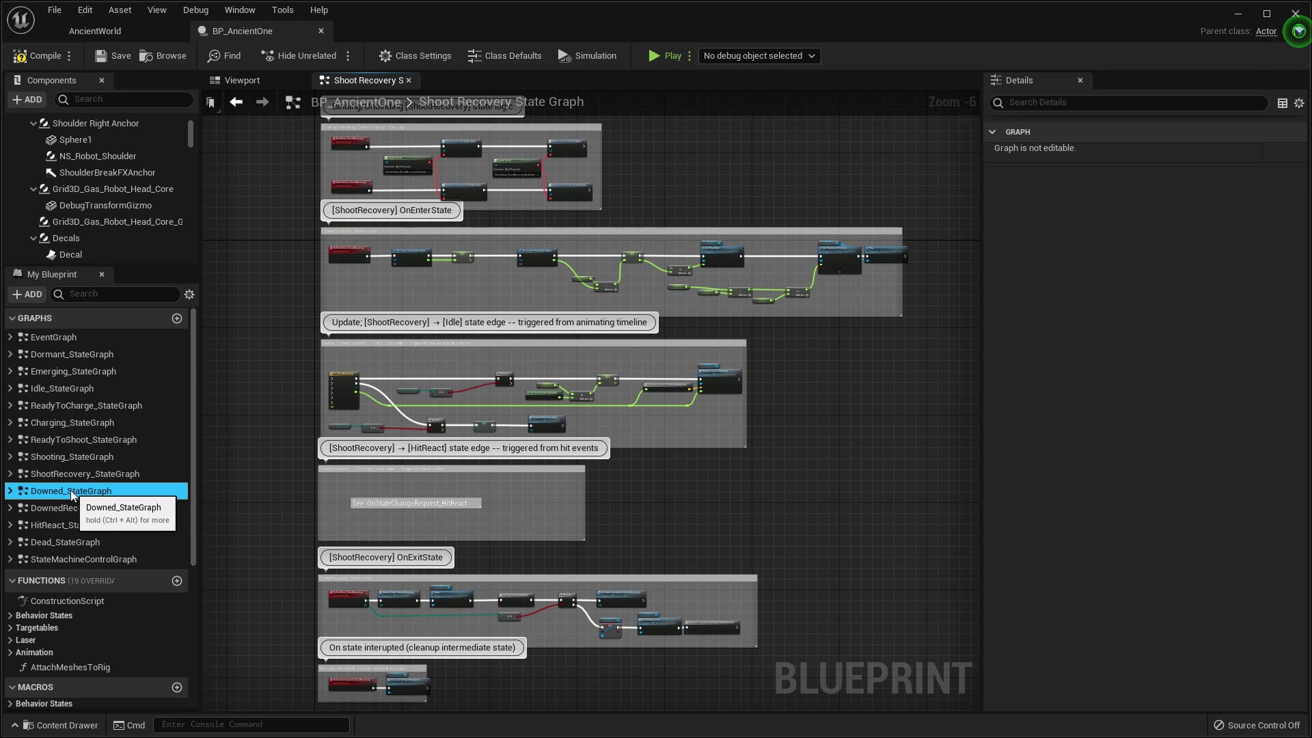
{"action": "left_click", "coordinate": [71, 492]}
{"action": "scroll", "coordinate": [448, 242], "scroll_direction": "up", "scroll_amount": 3}
{"action": "right_click_drag", "start_coordinate": [411, 345], "coordinate": [627, 294]}
{"action": "scroll", "coordinate": [628, 294], "scroll_direction": "down", "scroll_amount": 1}
- Look through the full component list and select the BP_AncientOne (self) entry to show its class defaults
{"action": "left_click_drag", "start_coordinate": [190, 135], "coordinate": [185, 261]}
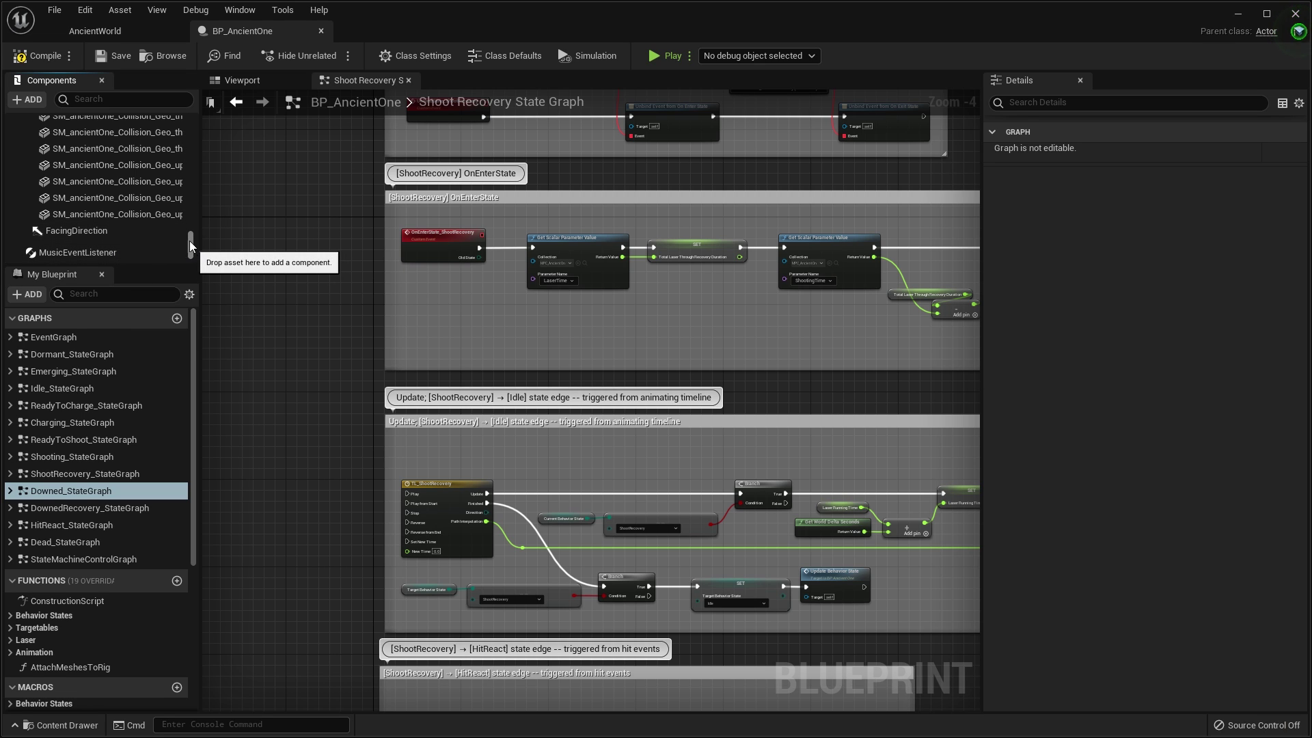
{"action": "left_click_drag", "start_coordinate": [190, 243], "coordinate": [166, 120]}
{"action": "left_click", "coordinate": [100, 126]}
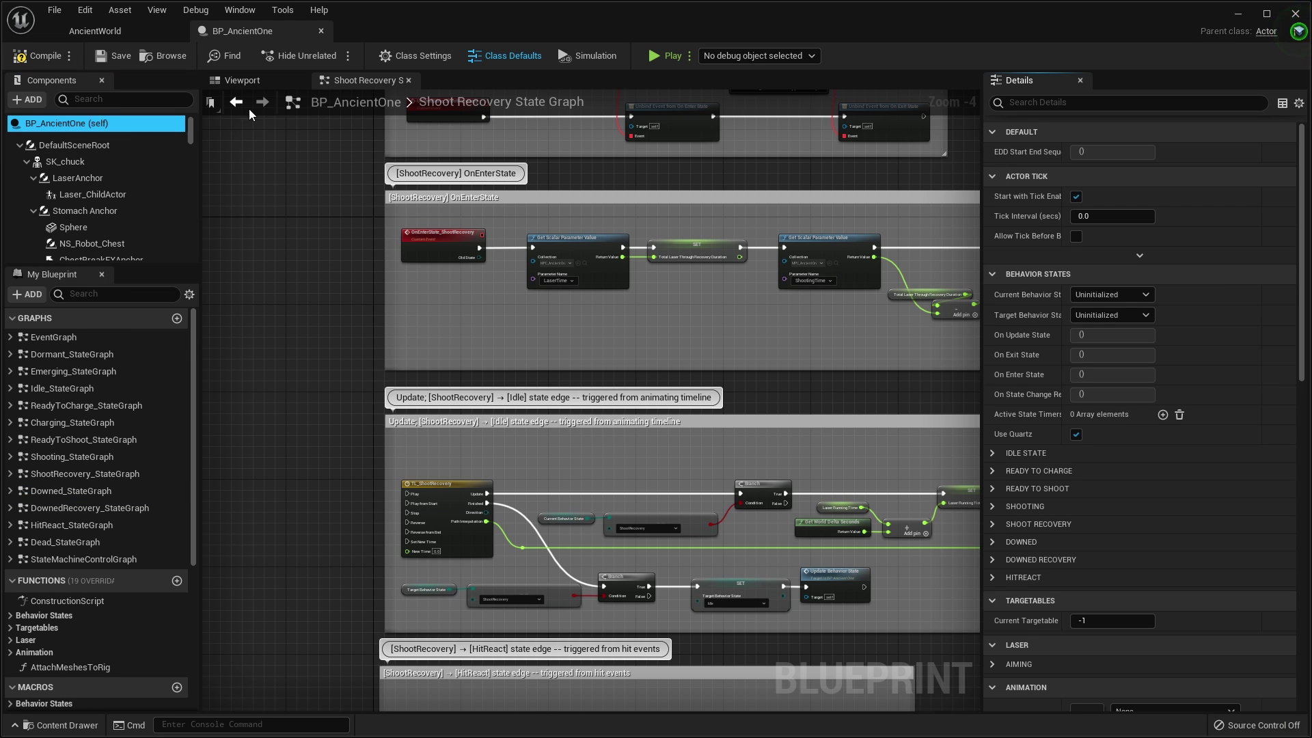
- Return to the robot's 3D preview and select its chest plate and the core gear in the abdomen for inspection
{"action": "left_click", "coordinate": [239, 80]}
{"action": "scroll", "coordinate": [651, 281], "scroll_direction": "up", "scroll_amount": 5}
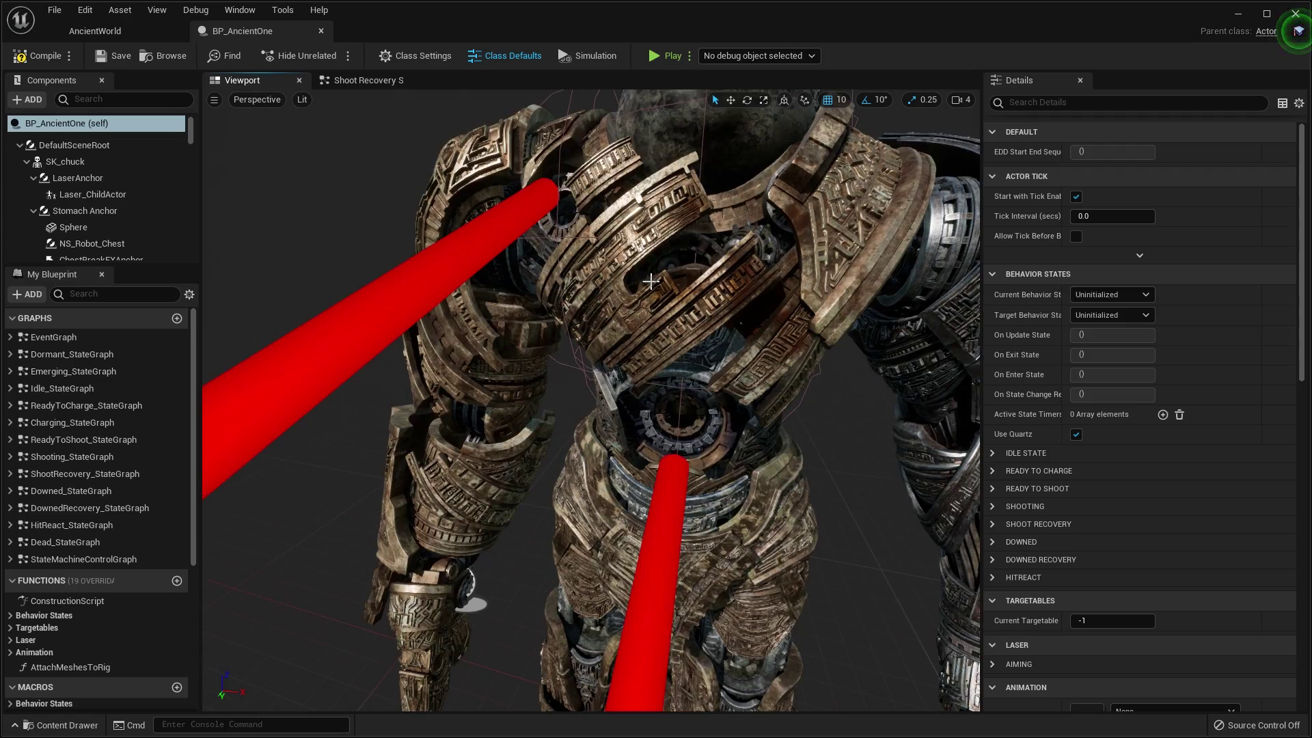
{"action": "left_click", "coordinate": [730, 302]}
{"action": "scroll", "coordinate": [724, 328], "scroll_direction": "down", "scroll_amount": 5}
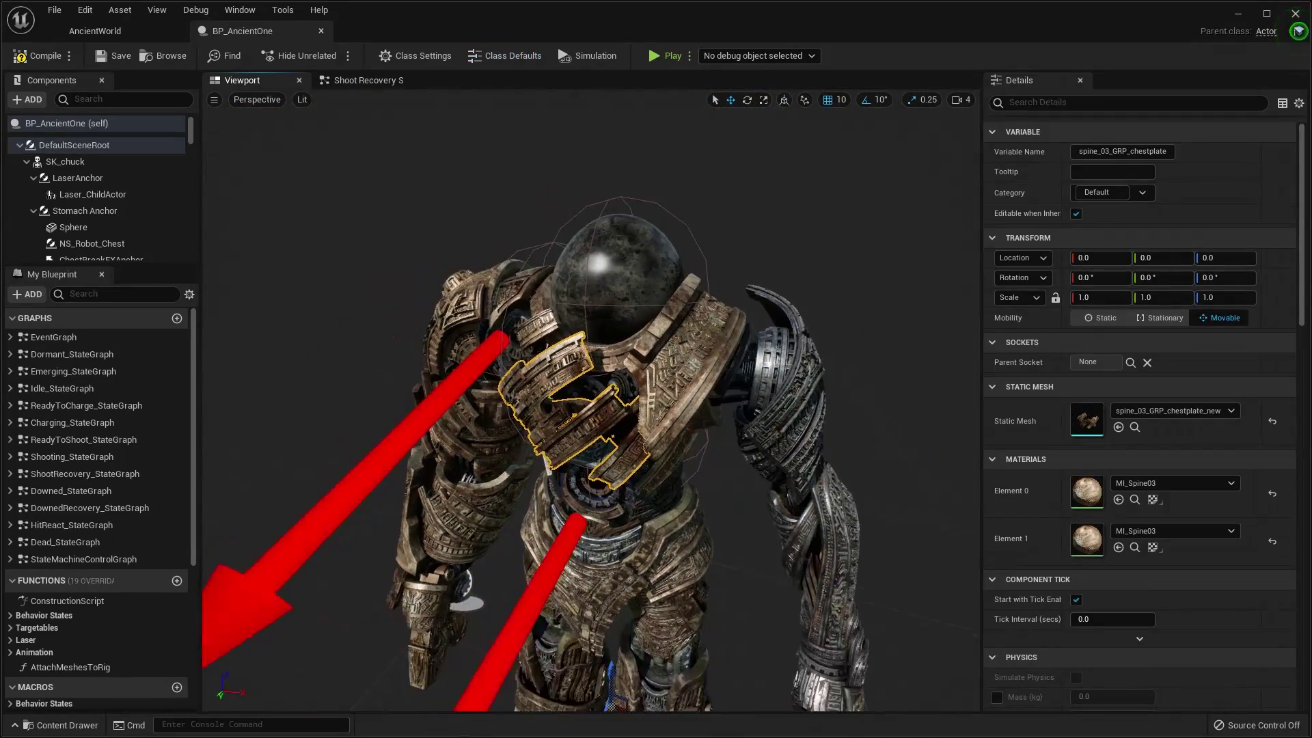
{"action": "scroll", "coordinate": [591, 400], "scroll_direction": "up", "scroll_amount": 5}
{"action": "left_click", "coordinate": [469, 440]}
{"action": "scroll", "coordinate": [590, 399], "scroll_direction": "down", "scroll_amount": 5}
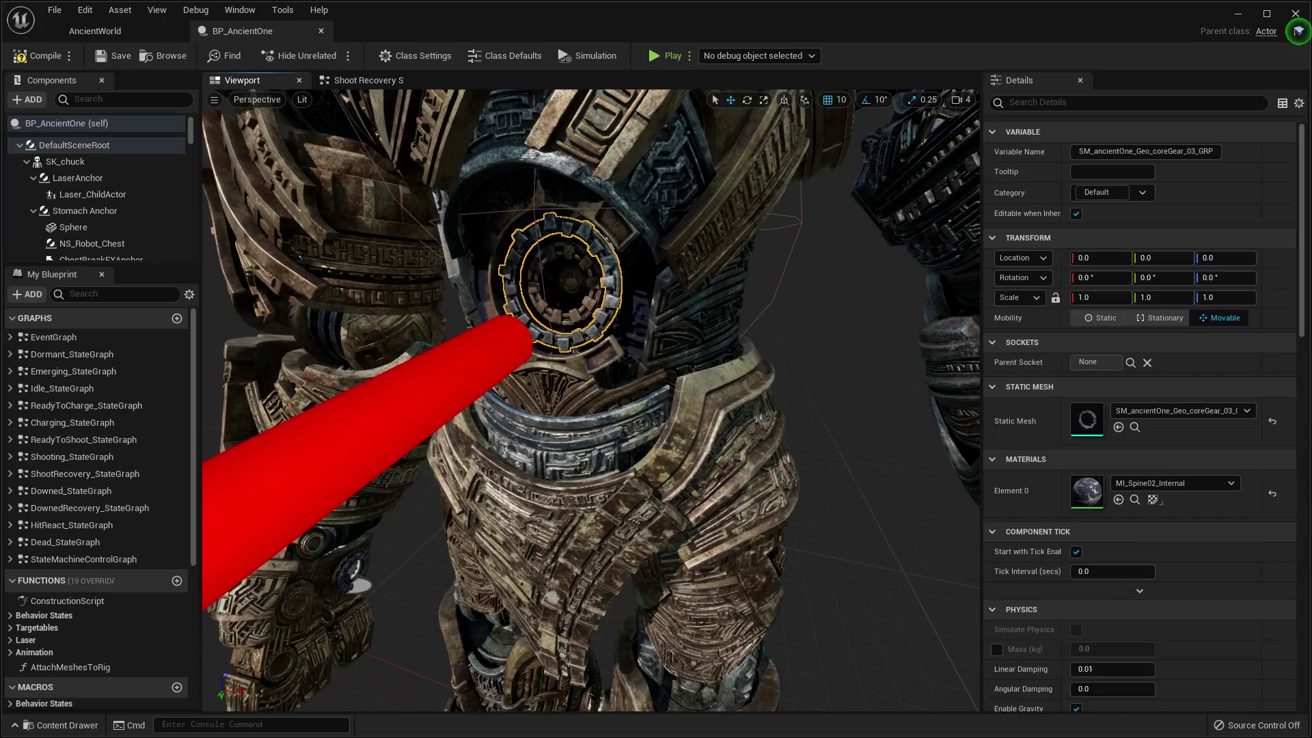
- Delete the torso shell above the core gears, inspect the mechanism behind it, and undo the removal
{"action": "left_click", "coordinate": [688, 239]}
{"action": "right_click_drag", "start_coordinate": [687, 321], "coordinate": [687, 229]}
{"action": "key", "text": "Delete"}
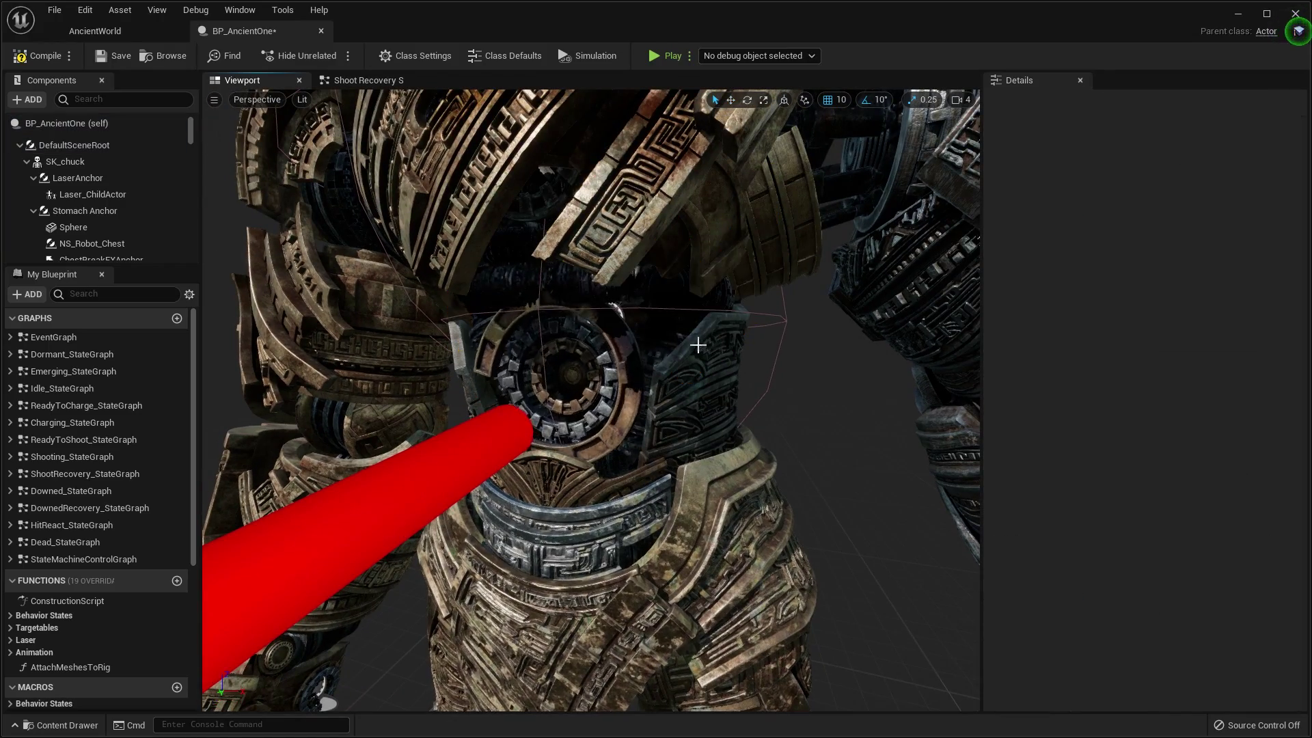
{"action": "scroll", "coordinate": [683, 334], "scroll_direction": "up", "scroll_amount": 5}
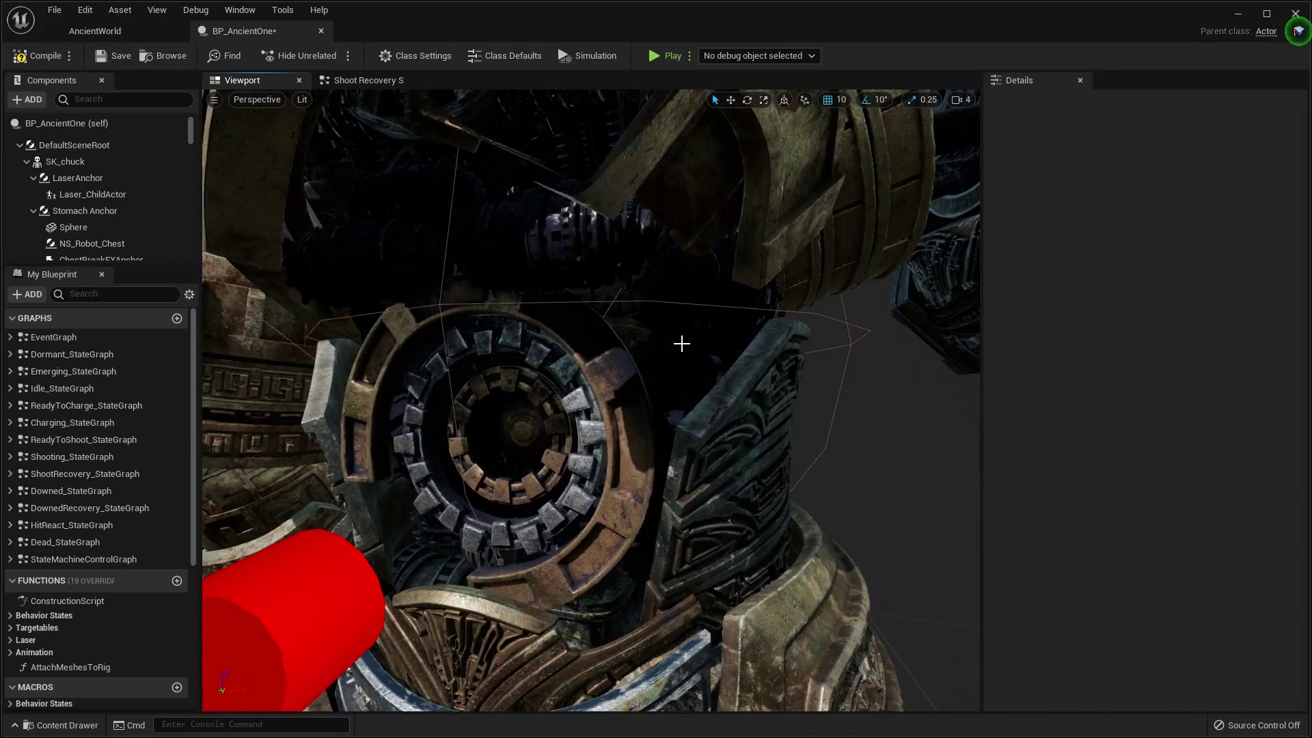
{"action": "right_click_drag", "start_coordinate": [680, 343], "coordinate": [648, 299]}
{"action": "right_click_drag", "start_coordinate": [683, 346], "coordinate": [701, 434]}
{"action": "key", "text": "ctrl+z"}
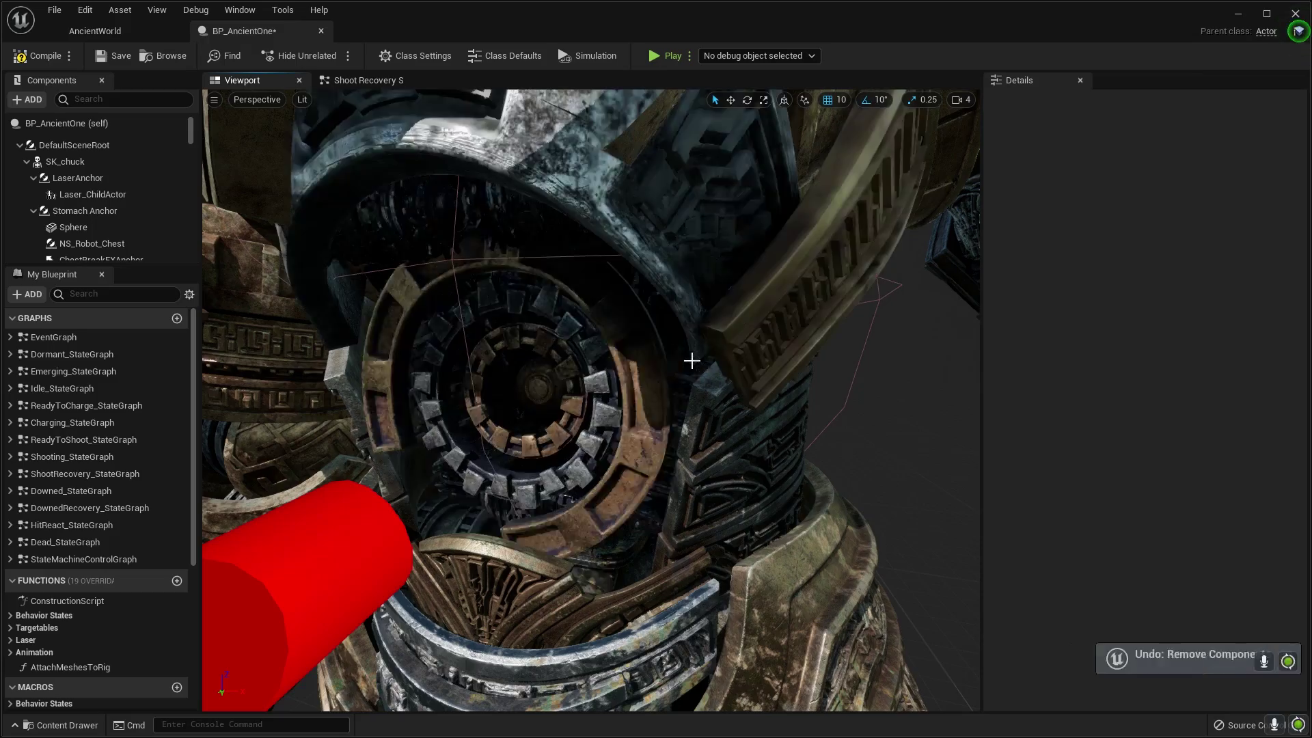
- Examine the robot's torso and core gears from several distances and angles, and switch back to the AncientWorld level
{"action": "scroll", "coordinate": [691, 358], "scroll_direction": "down", "scroll_amount": 5}
{"action": "scroll", "coordinate": [698, 363], "scroll_direction": "up", "scroll_amount": 5}
{"action": "right_click_drag", "start_coordinate": [698, 361], "coordinate": [786, 403]}
{"action": "scroll", "coordinate": [697, 361], "scroll_direction": "up", "scroll_amount": 5}
{"action": "right_click_drag", "start_coordinate": [698, 361], "coordinate": [643, 424]}
{"action": "scroll", "coordinate": [663, 351], "scroll_direction": "up", "scroll_amount": 5}
{"action": "scroll", "coordinate": [637, 354], "scroll_direction": "down", "scroll_amount": 8}
{"action": "mouse_move", "coordinate": [639, 359]}
{"action": "right_mouse_down"}
{"action": "mouse_move", "coordinate": [646, 369]}
{"action": "mouse_move", "coordinate": [653, 355]}
{"action": "mouse_move", "coordinate": [632, 362]}
{"action": "right_mouse_up"}
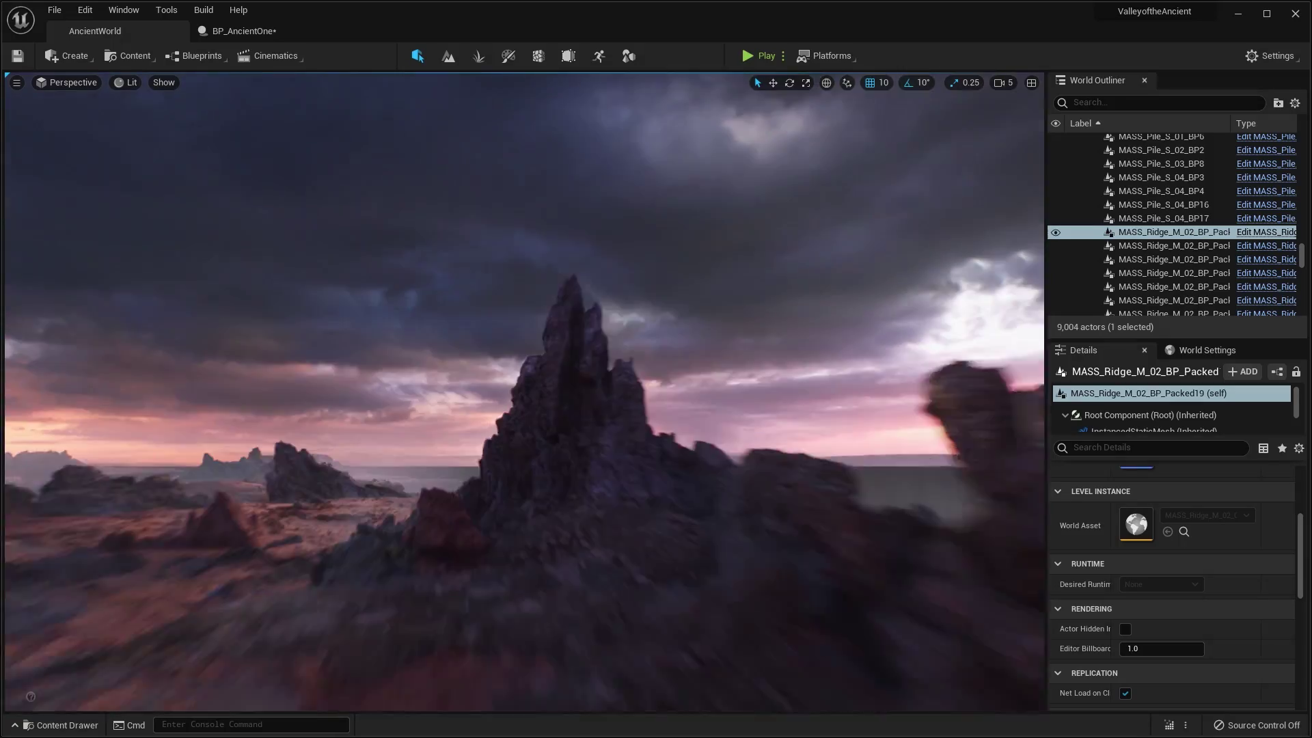
- Fly past the rock spires into the canyon and select the CT_BP_Fogsheet_ProceduralRamp8 actor
{"action": "right_click_drag", "start_coordinate": [704, 369], "coordinate": [321, 417]}
{"action": "left_click", "coordinate": [713, 367]}
{"action": "key", "text": "w"}
{"action": "left_click", "coordinate": [644, 422]}
{"action": "key", "text": "w"}
{"action": "right_click_drag", "start_coordinate": [644, 422], "coordinate": [684, 351]}
{"action": "left_click", "coordinate": [727, 426]}
{"action": "key", "text": "w"}
{"action": "key", "text": "e"}
{"action": "right_click_drag", "start_coordinate": [441, 301], "coordinate": [464, 333]}
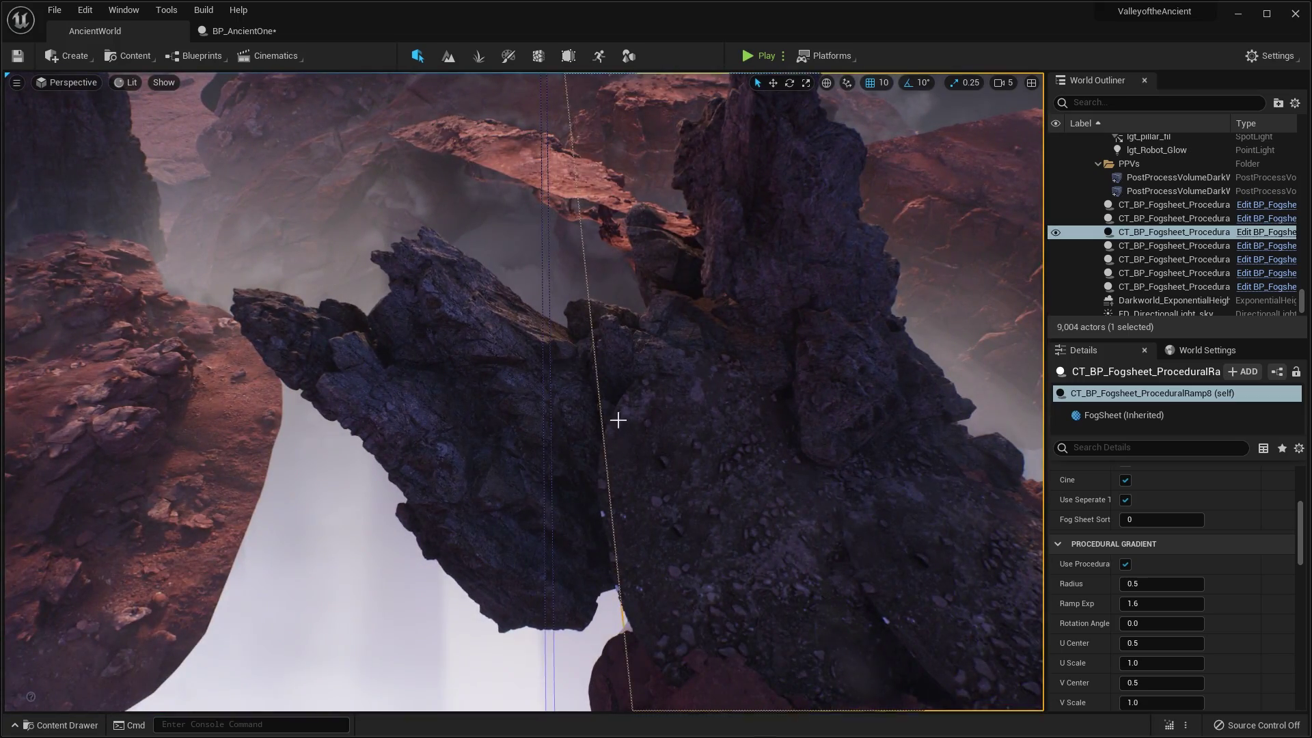
- Check the selectable rock formations in the canyon and select the SM_SpireRock_F5 spire
{"action": "left_click", "coordinate": [668, 433]}
{"action": "mouse_move", "coordinate": [668, 433]}
{"action": "right_mouse_down"}
{"action": "mouse_move", "coordinate": [725, 479]}
{"action": "mouse_move", "coordinate": [656, 454]}
{"action": "right_mouse_up"}
{"action": "left_click", "coordinate": [519, 410]}
{"action": "right_click_drag", "start_coordinate": [519, 410], "coordinate": [548, 469]}
{"action": "left_click", "coordinate": [322, 499]}
{"action": "left_click", "coordinate": [205, 513]}
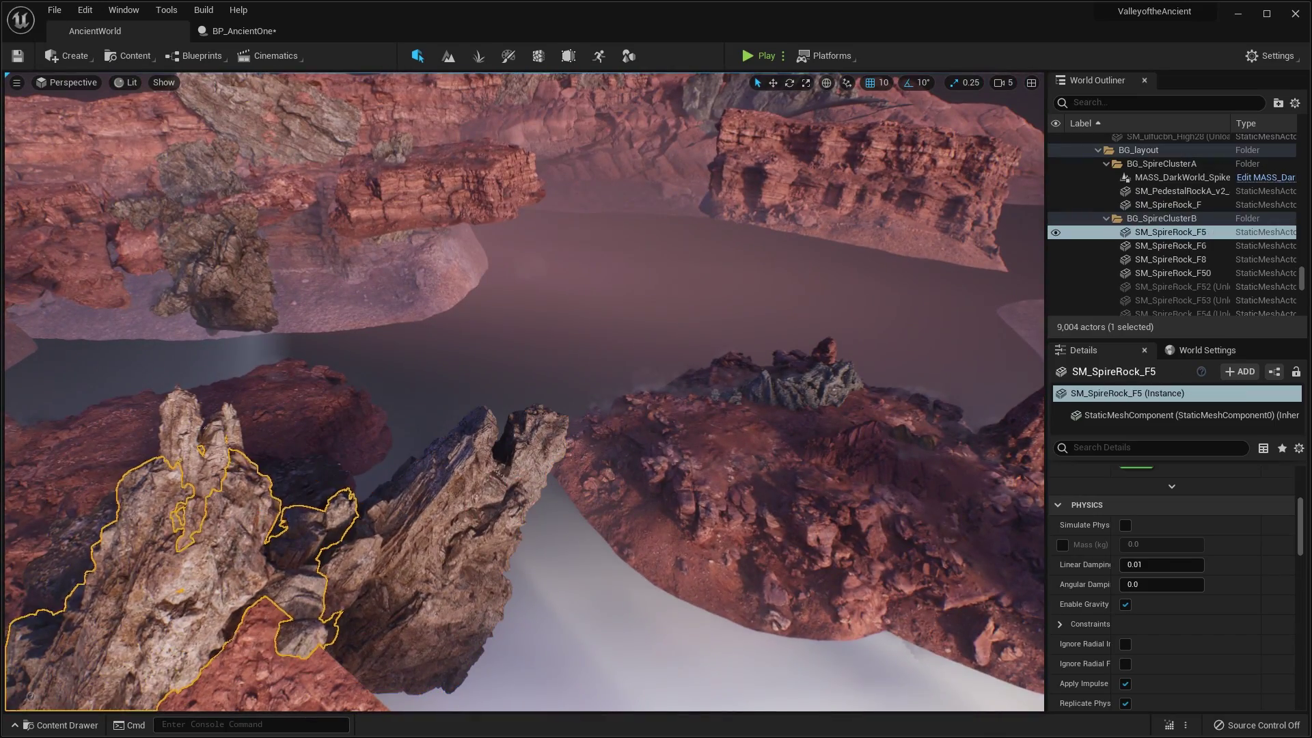
- Try moving the SM_SpireRock_F5 spire vertically upward and view the surrounding terrain
{"action": "left_click", "coordinate": [431, 519]}
{"action": "key", "text": "w"}
{"action": "right_click_drag", "start_coordinate": [430, 519], "coordinate": [424, 437]}
{"action": "left_click", "coordinate": [329, 512]}
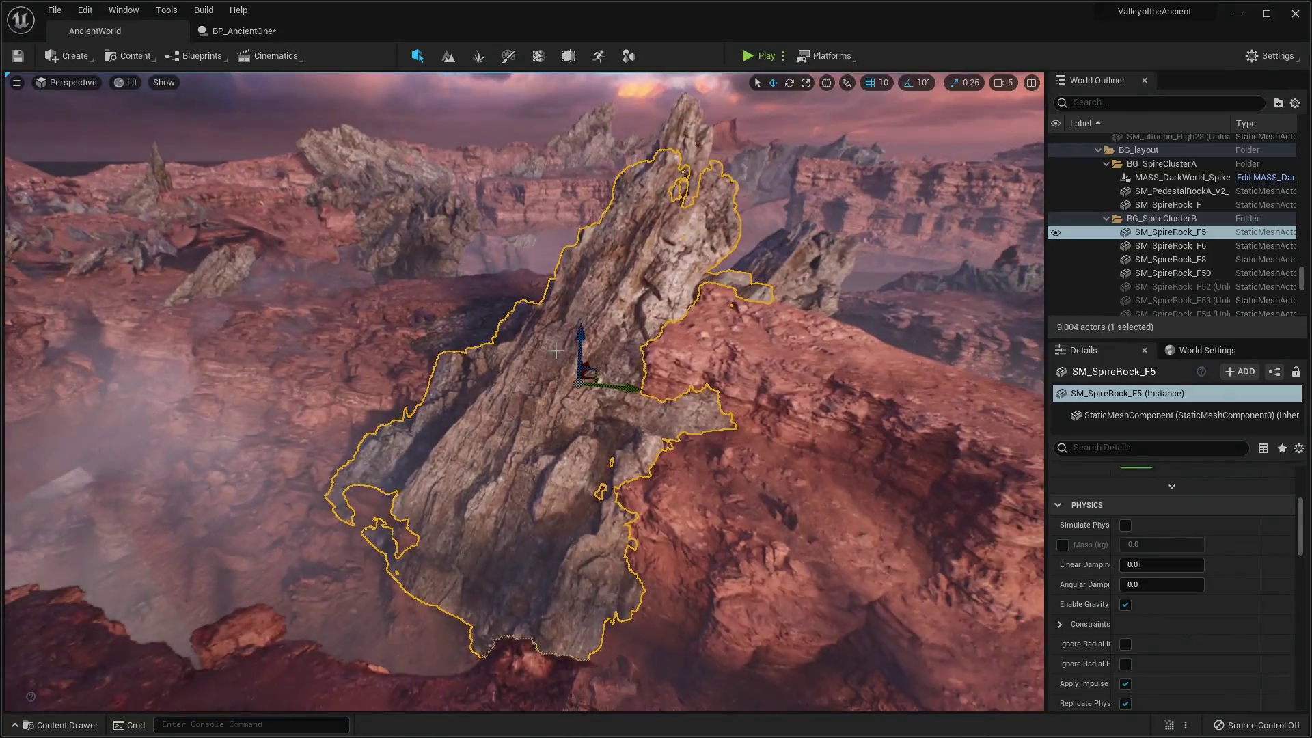
{"action": "left_click_drag", "start_coordinate": [581, 342], "coordinate": [596, 93]}
{"action": "right_click_drag", "start_coordinate": [596, 93], "coordinate": [389, 85]}
{"action": "key", "text": "d"}
{"action": "key", "text": "w"}
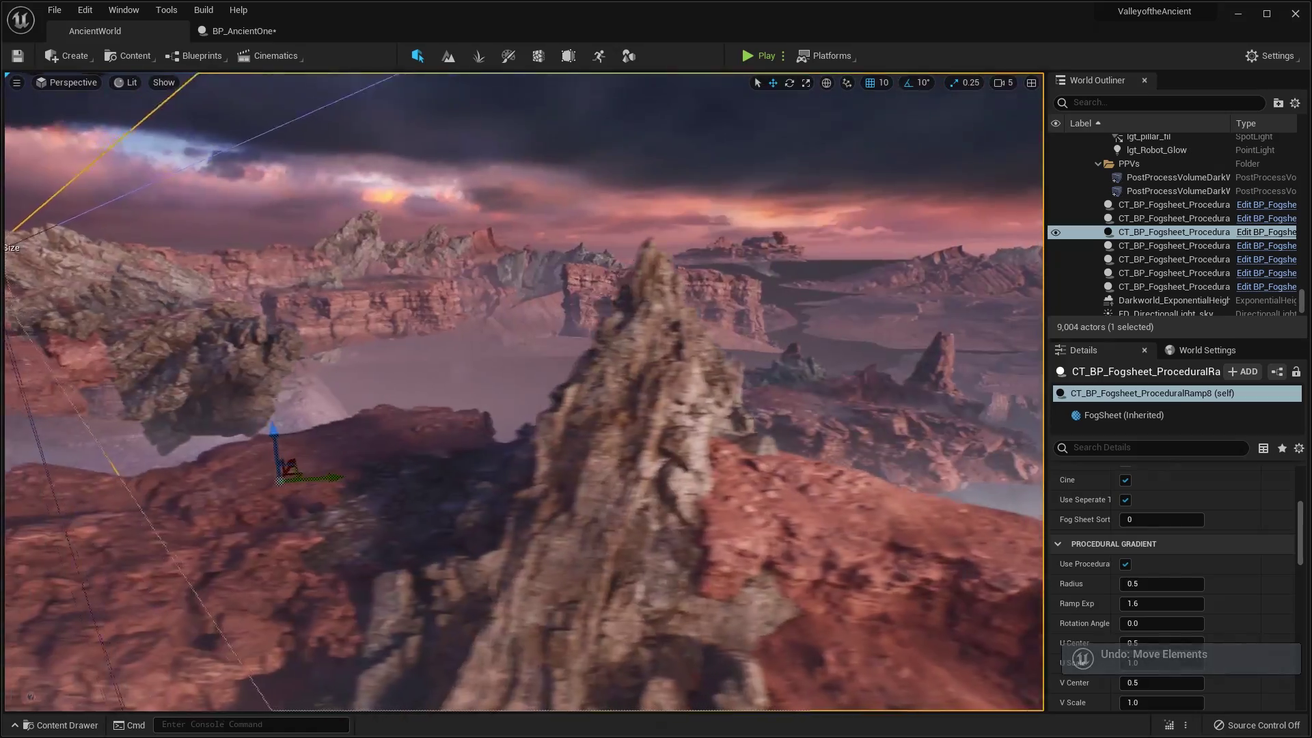
- Fly across the valley past the dark rock formations and back to a view of the ruined gate towers
{"action": "right_click_drag", "start_coordinate": [524, 391], "coordinate": [513, 540]}
{"action": "key", "text": "w"}
{"action": "key", "text": "w"}
{"action": "key", "text": "w"}
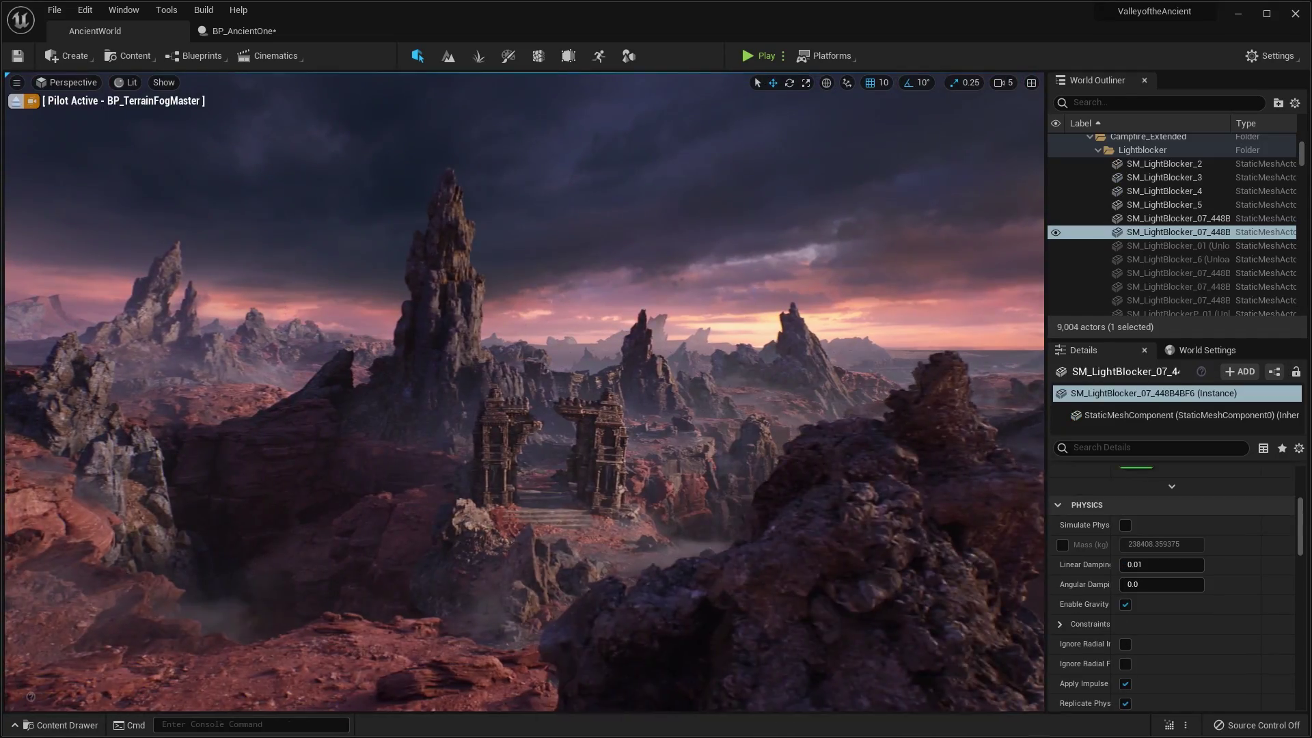
{"action": "key", "text": "d"}
{"action": "right_click_drag", "start_coordinate": [524, 392], "coordinate": [734, 392]}
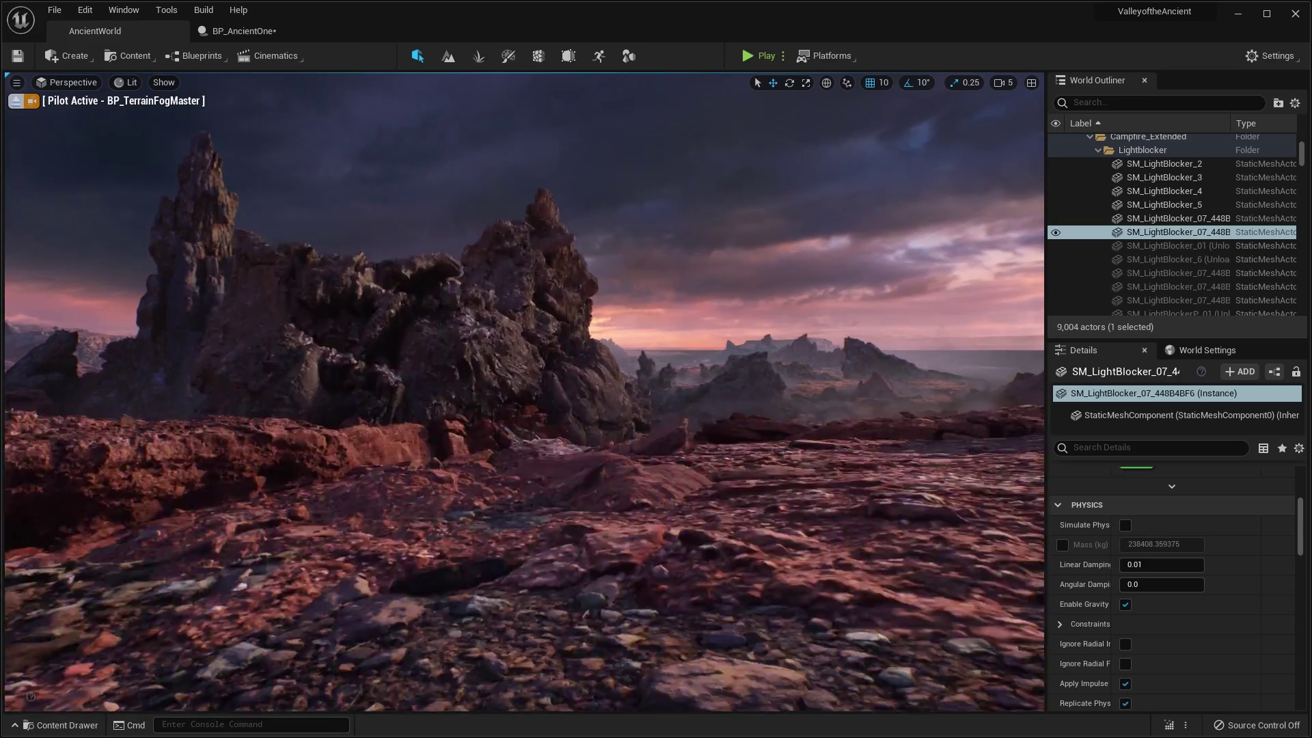
{"action": "key", "text": "d"}
{"action": "right_click_drag", "start_coordinate": [591, 445], "coordinate": [591, 445]}
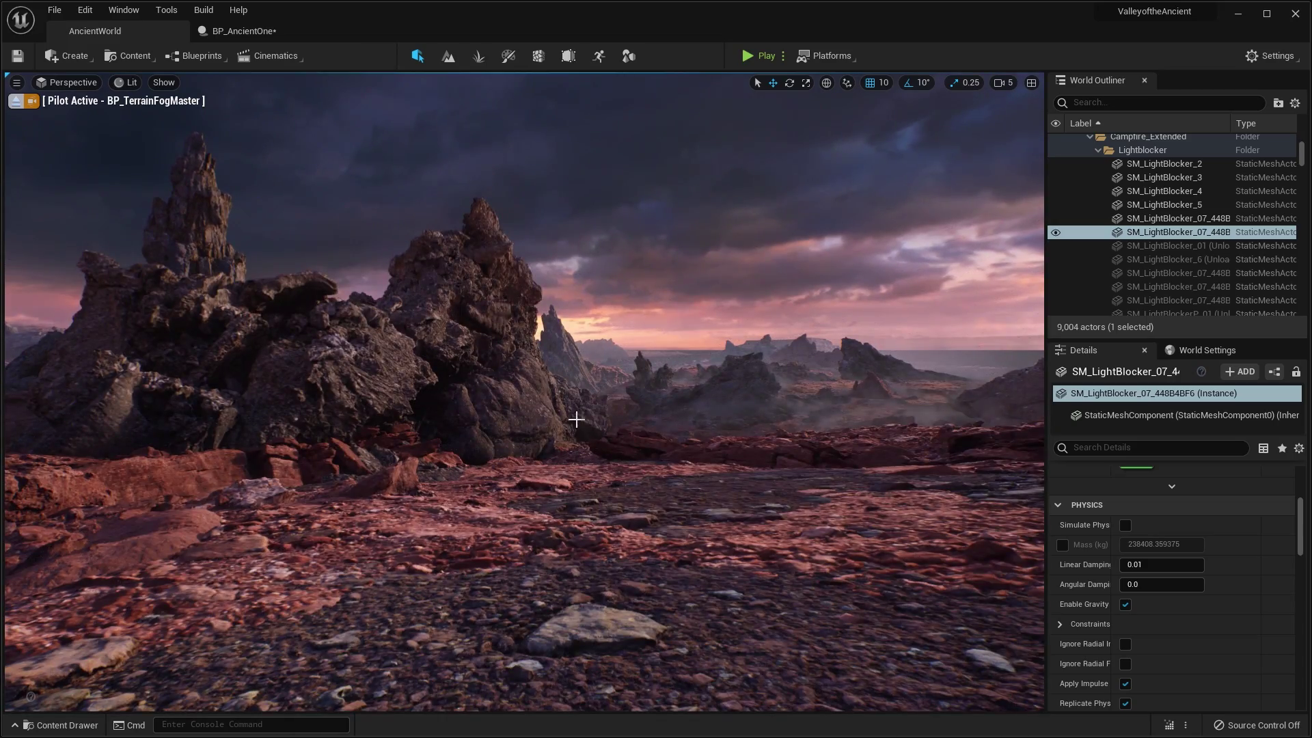
{"action": "right_click_drag", "start_coordinate": [590, 380], "coordinate": [672, 390]}
{"action": "key", "text": "w"}
{"action": "key", "text": "s"}
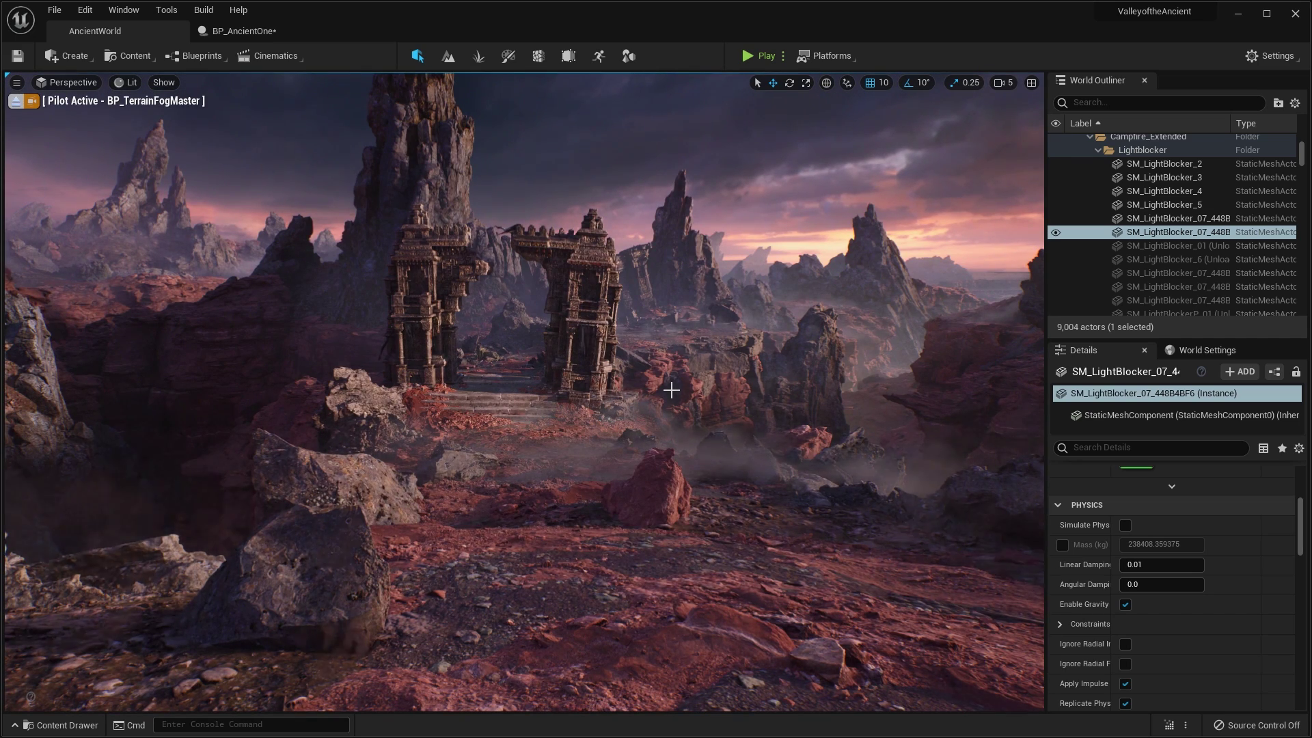